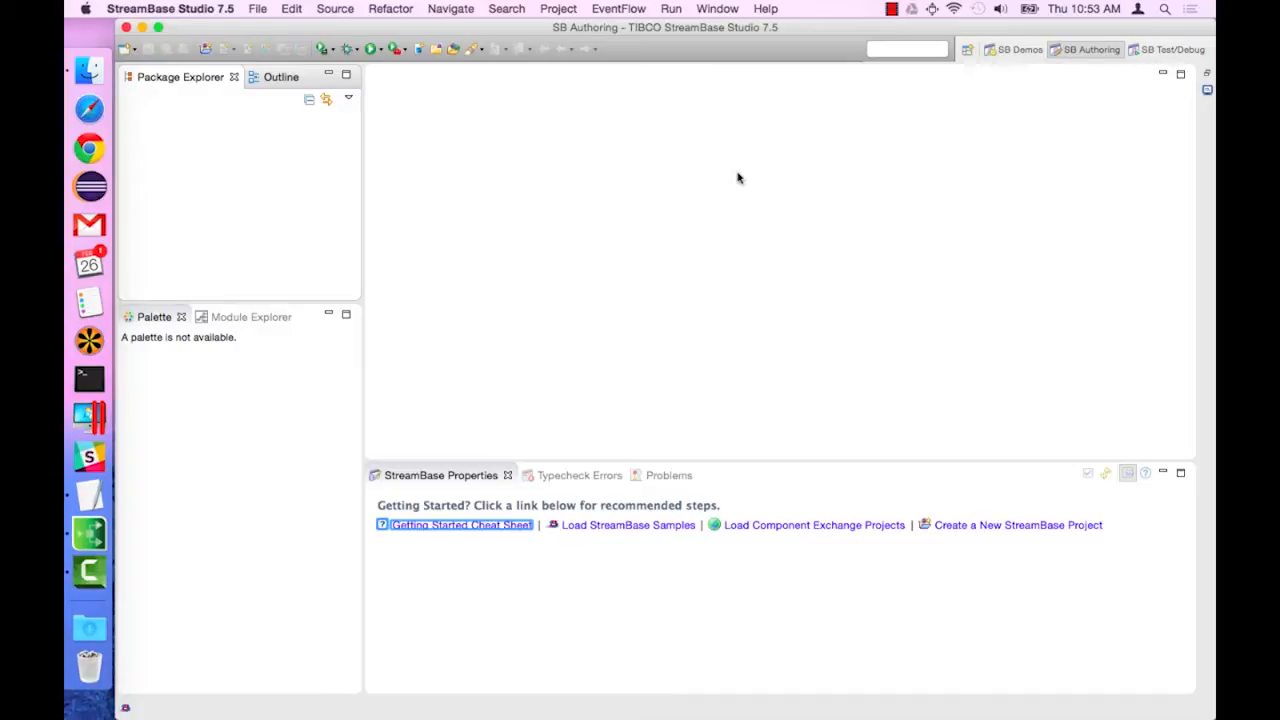
# - Browse the TIBCO LiveView projects in the StreamBase sample loader, highlighting the simple Hello World application
pyautogui.click(260, 7)
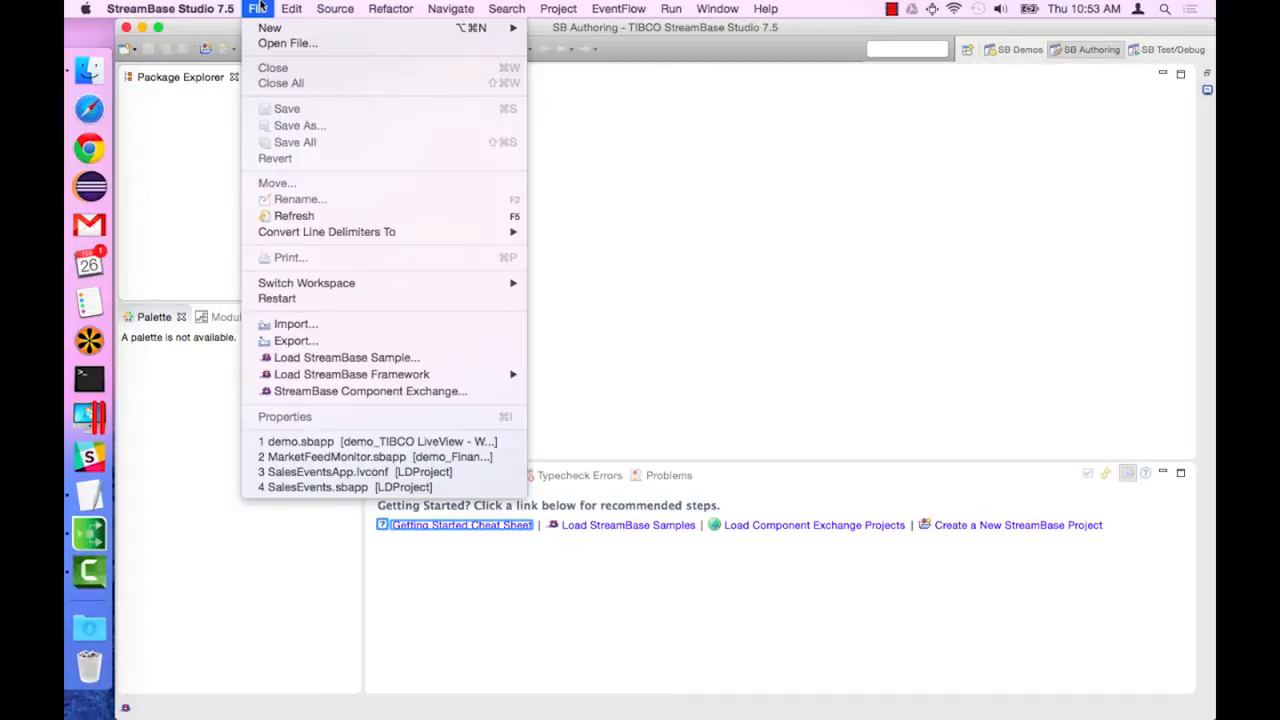
pyautogui.click(414, 360)
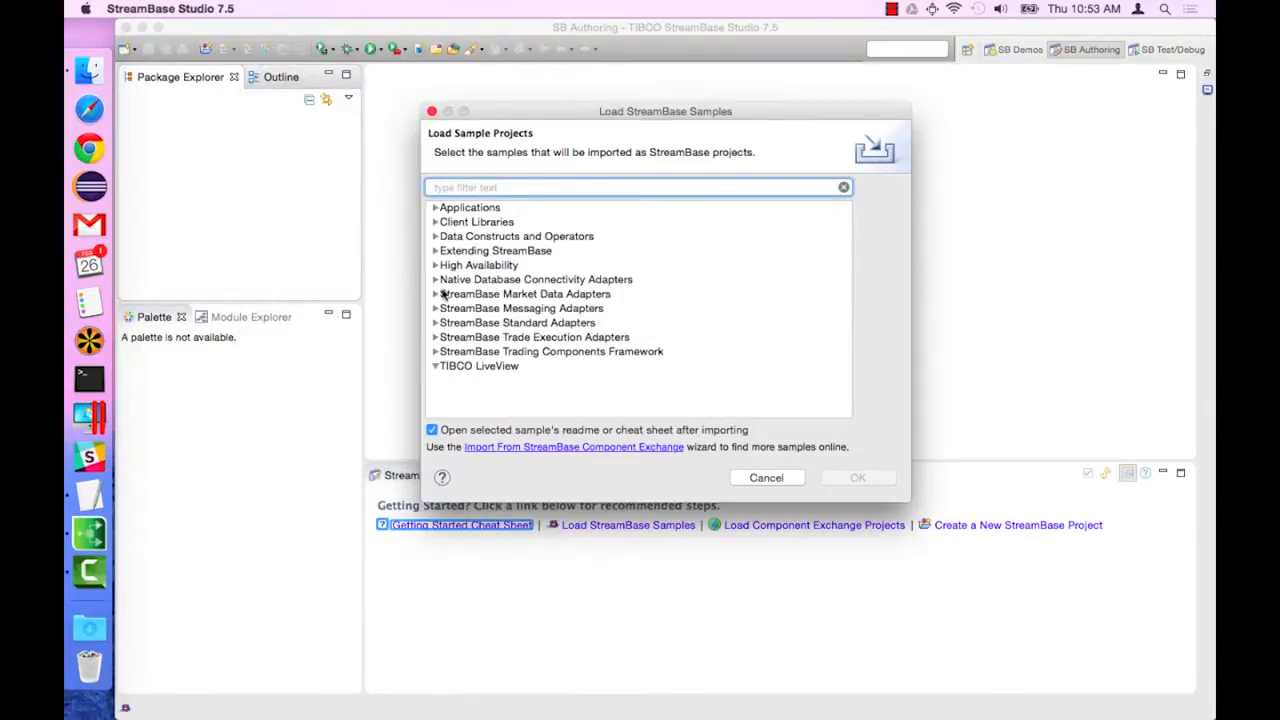
pyautogui.click(436, 367)
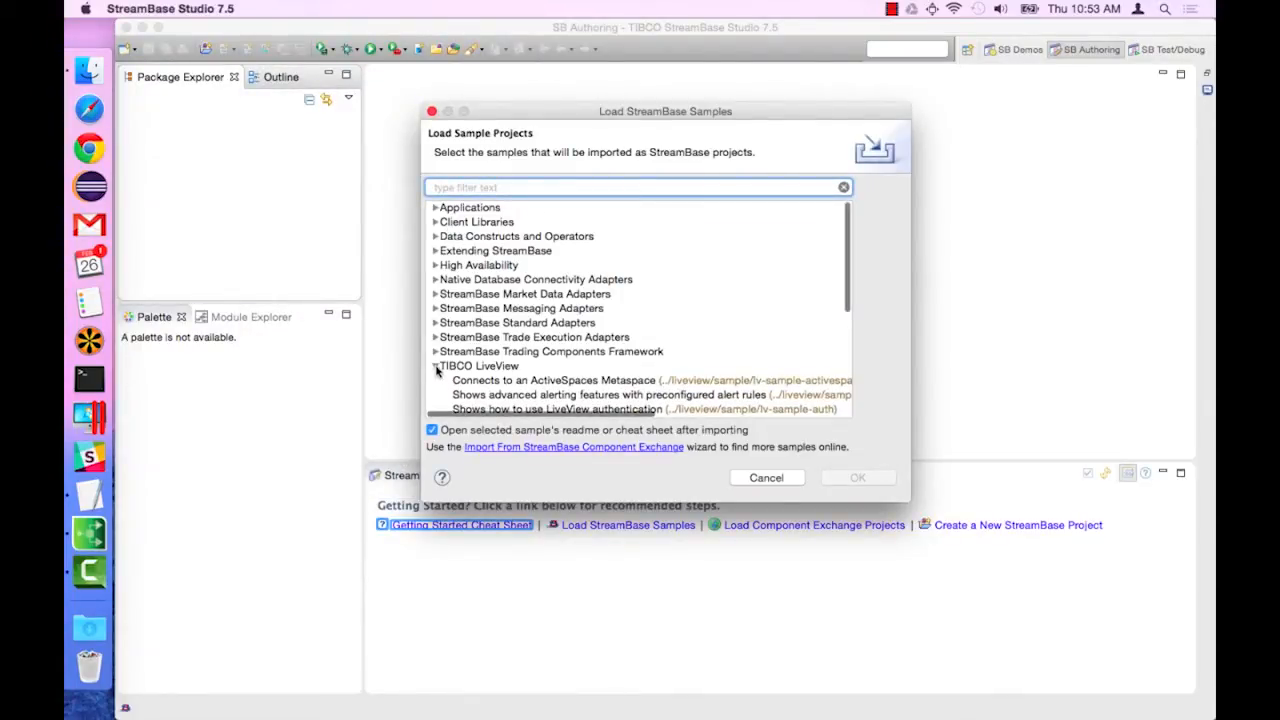
pyautogui.scroll(-1, 658, 362)
pyautogui.scroll(-5, 658, 362)
pyautogui.scroll(2, 662, 358)
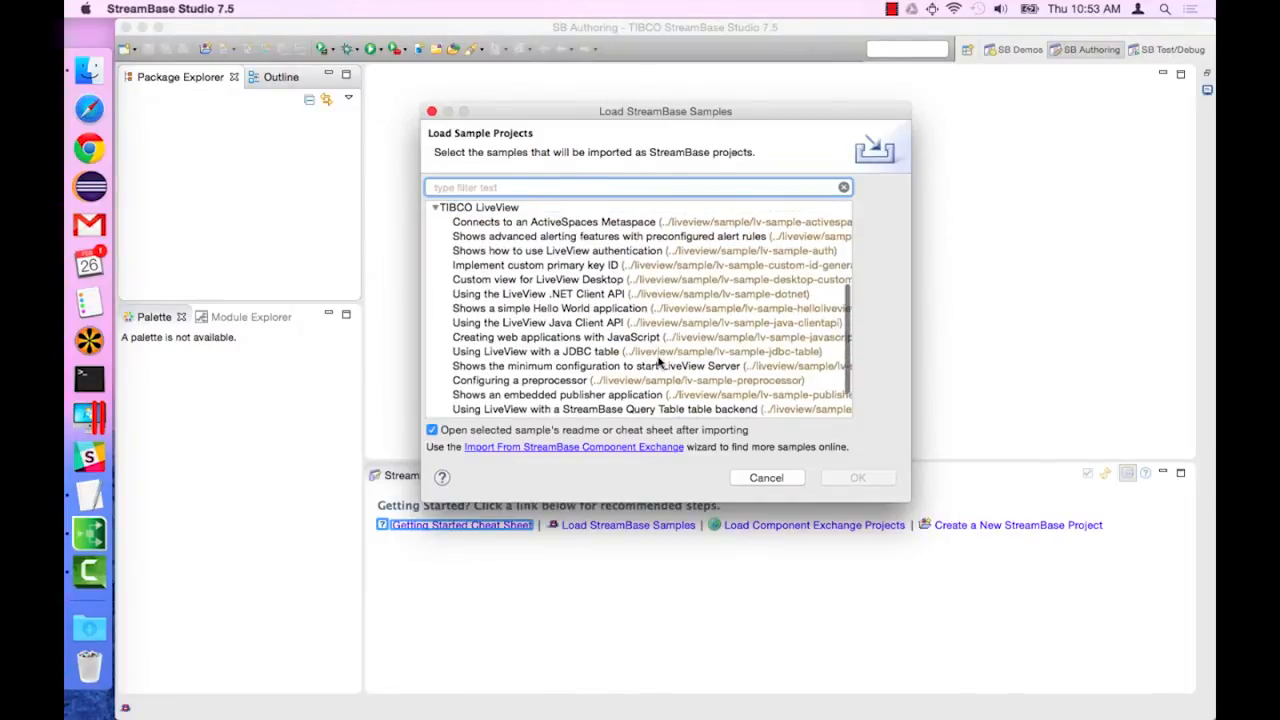
pyautogui.scroll(-1, 658, 365)
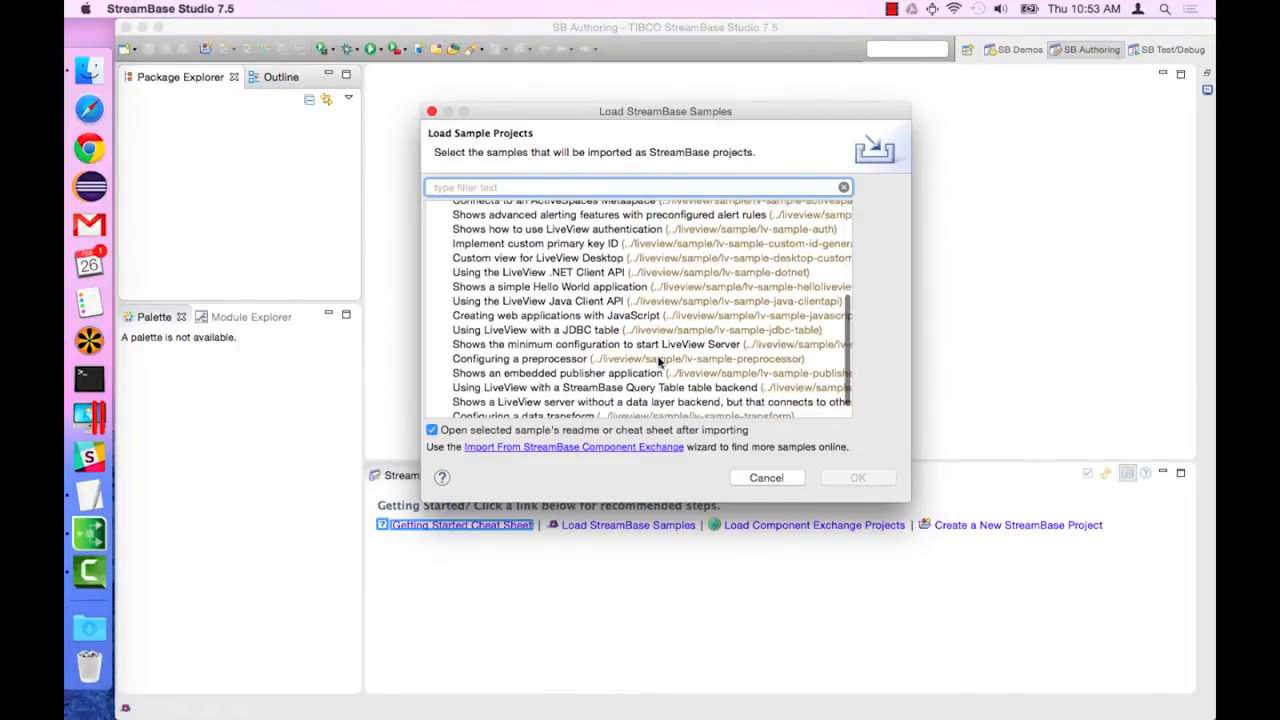
pyautogui.scroll(1, 658, 362)
pyautogui.click(688, 303)
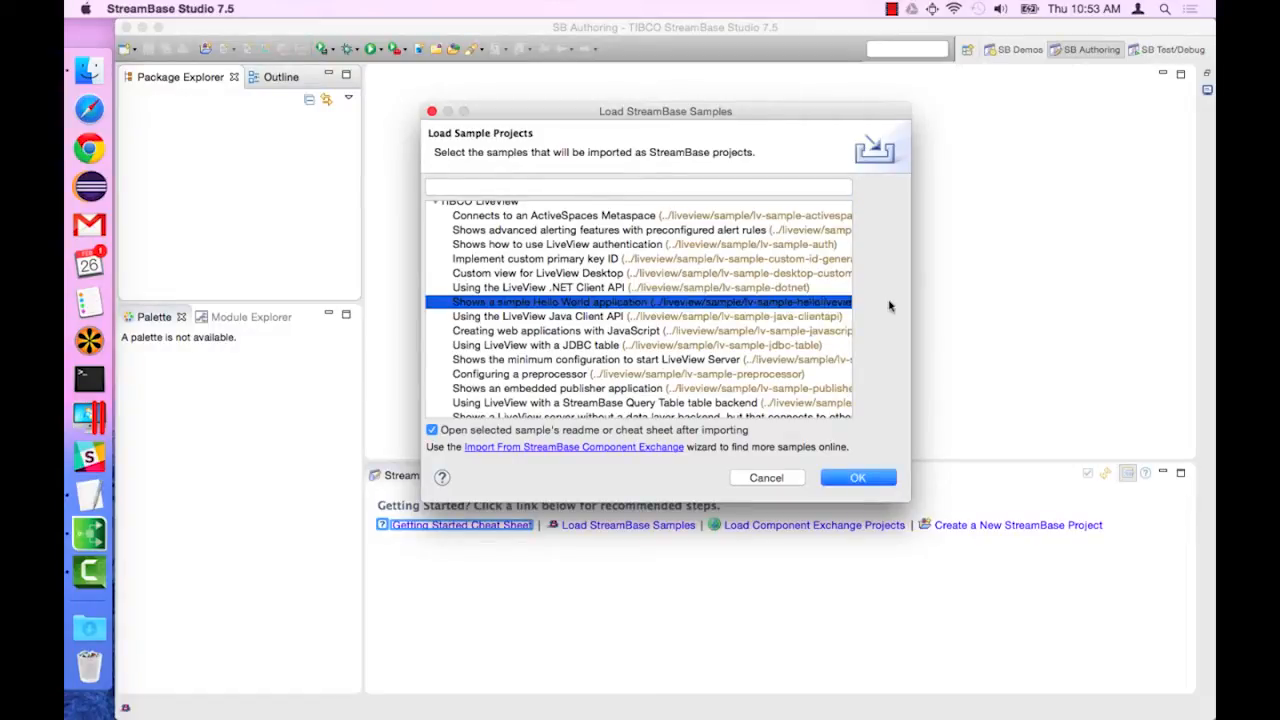
pyautogui.click(736, 362)
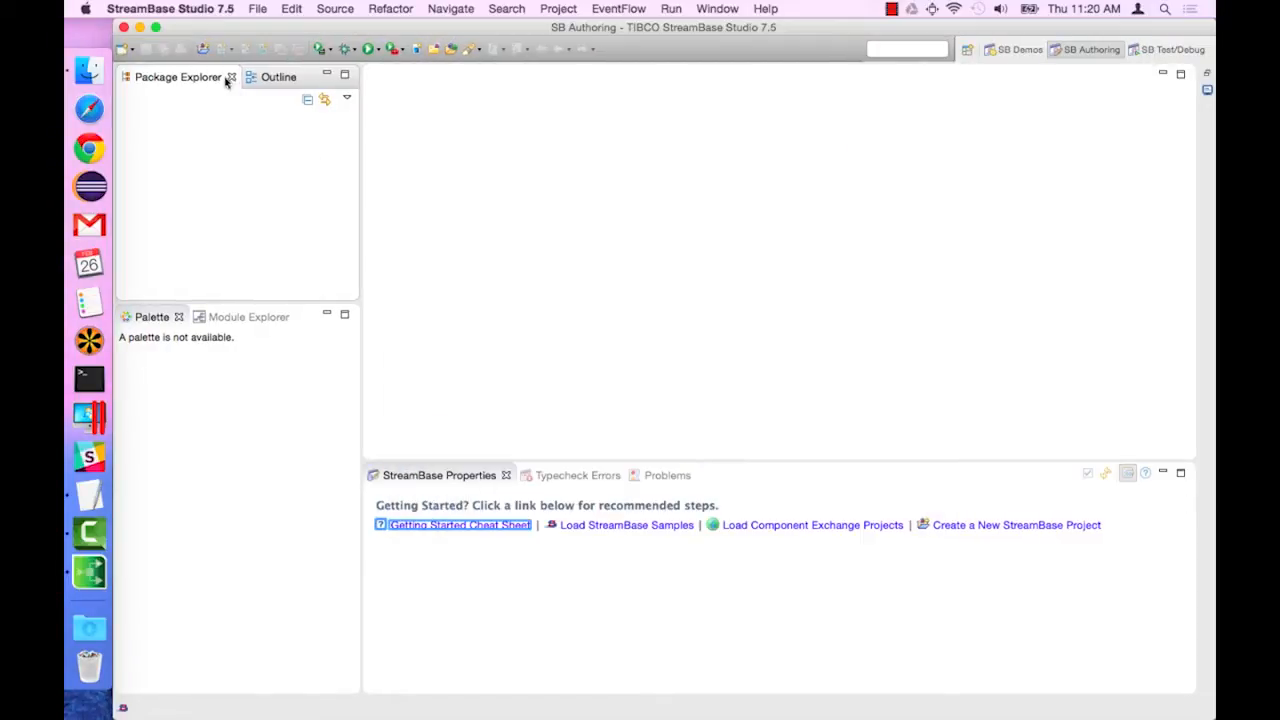
# - Create a StreamBase project named LDProject in the default location and expand its contents
pyautogui.click(203, 49)
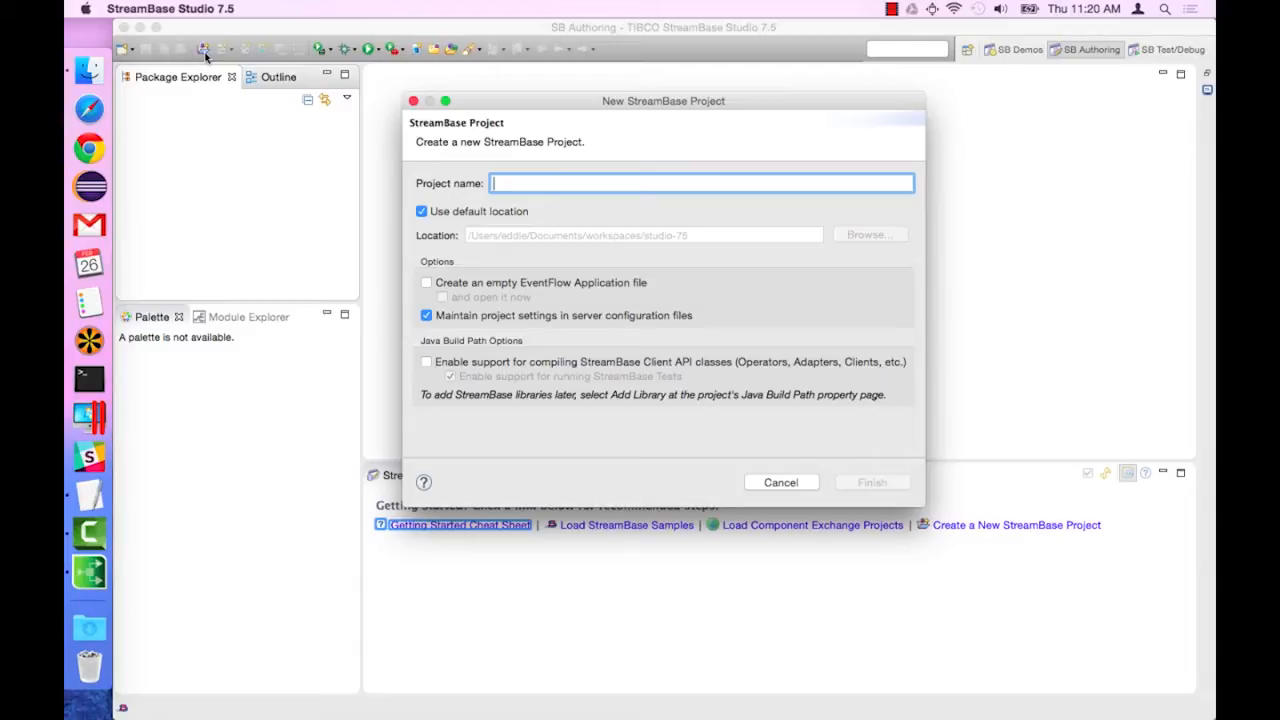
pyautogui.write('LDProject')
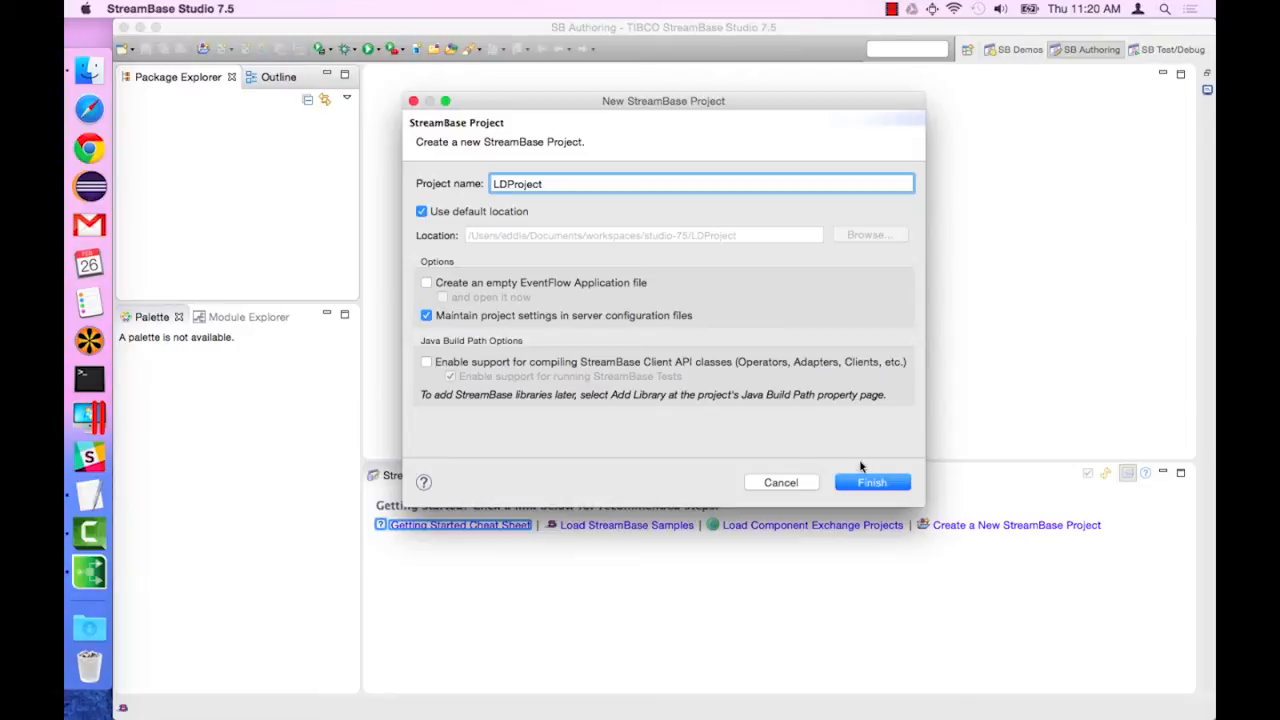
pyautogui.click(870, 485)
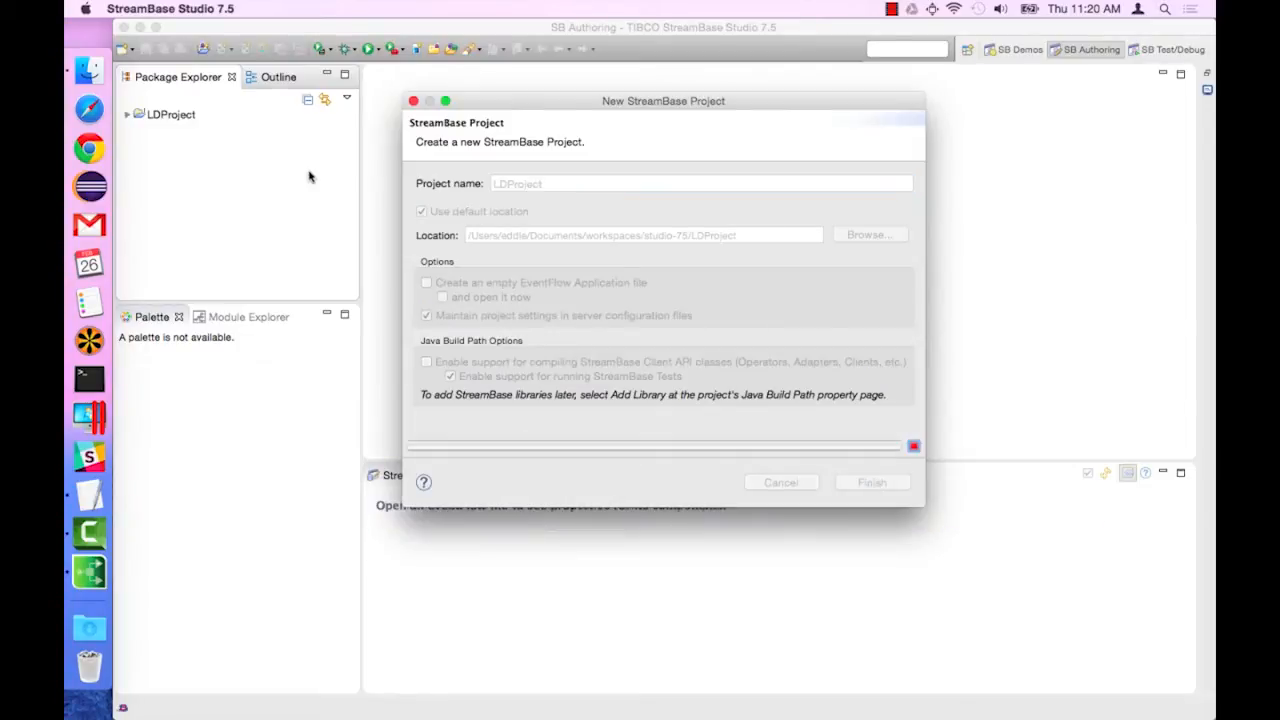
pyautogui.click(127, 115)
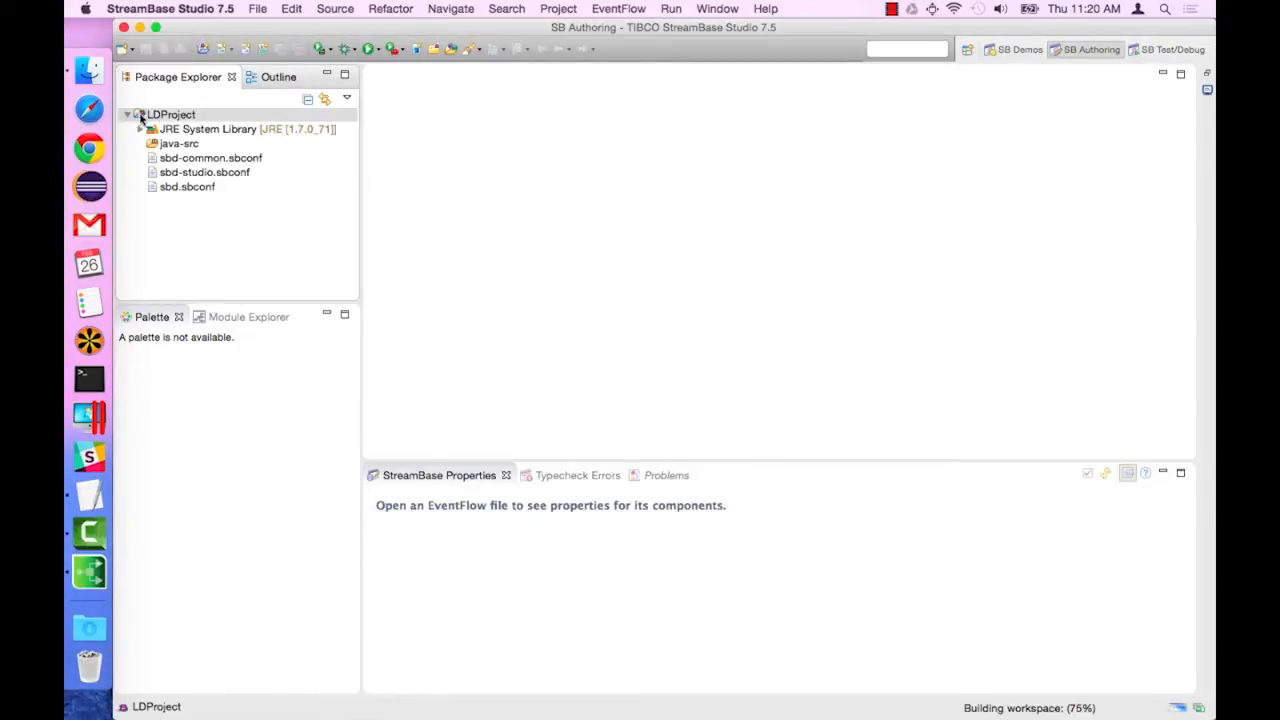
# - Create a StreamBase EventFlow Interface file named Schemas in the LDProject project
pyautogui.rightClick(170, 114)
pyautogui.moveTo(242, 121)
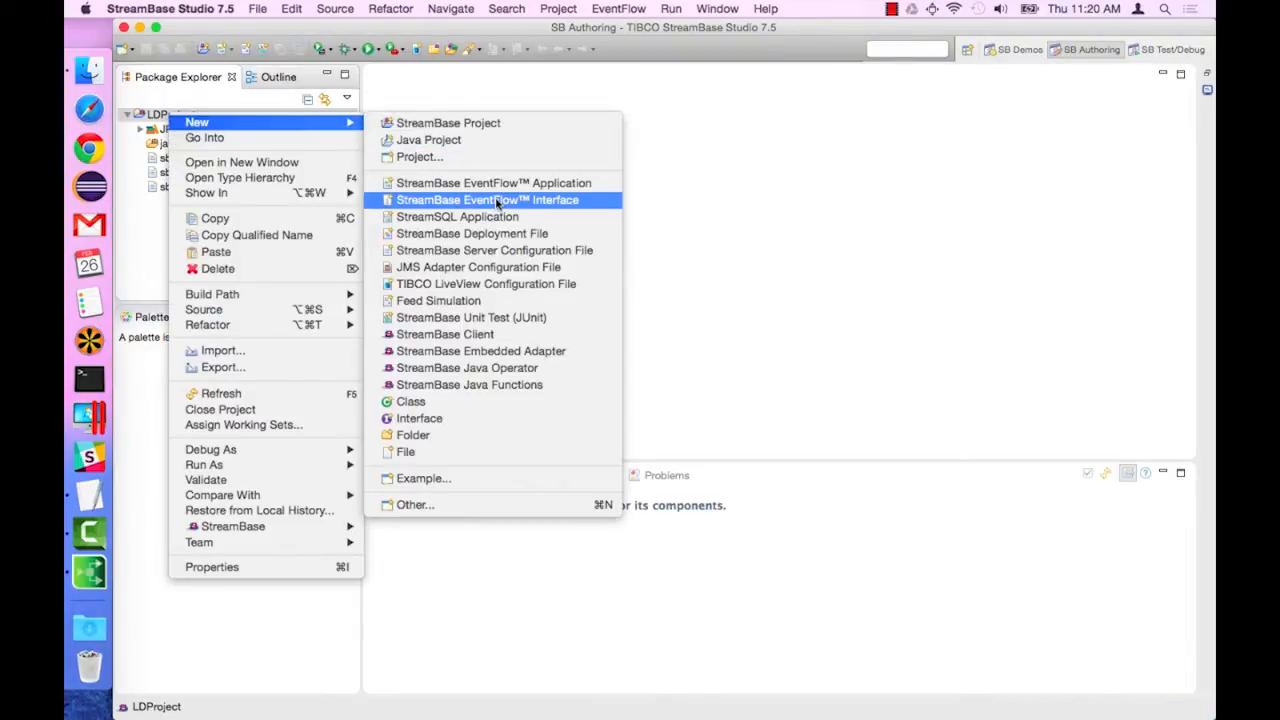
pyautogui.click(597, 203)
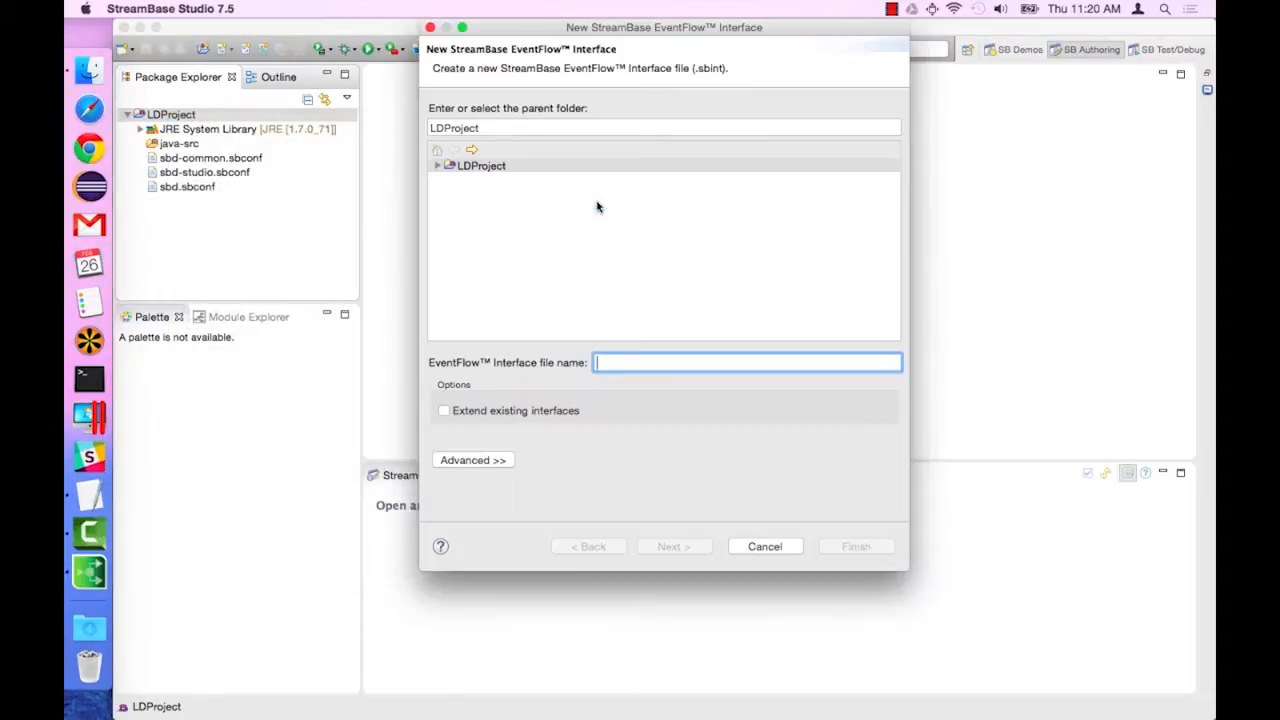
pyautogui.write('Schemas')
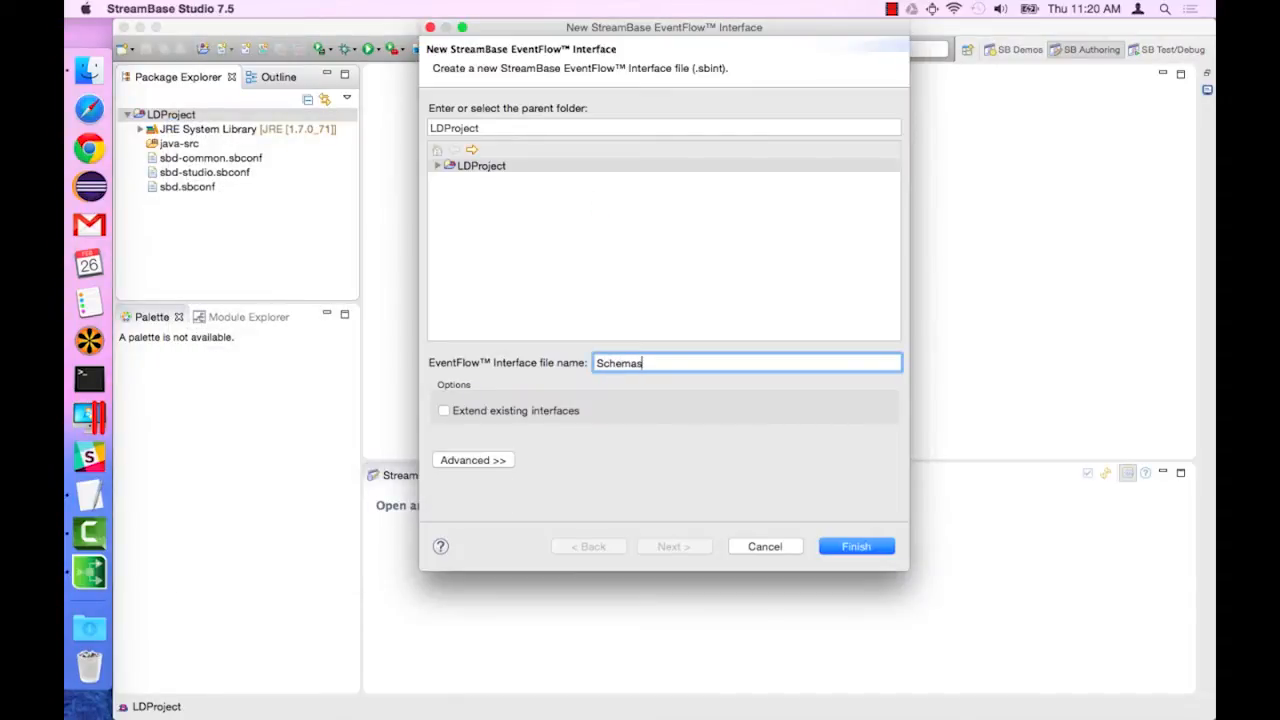
pyautogui.press('Return')
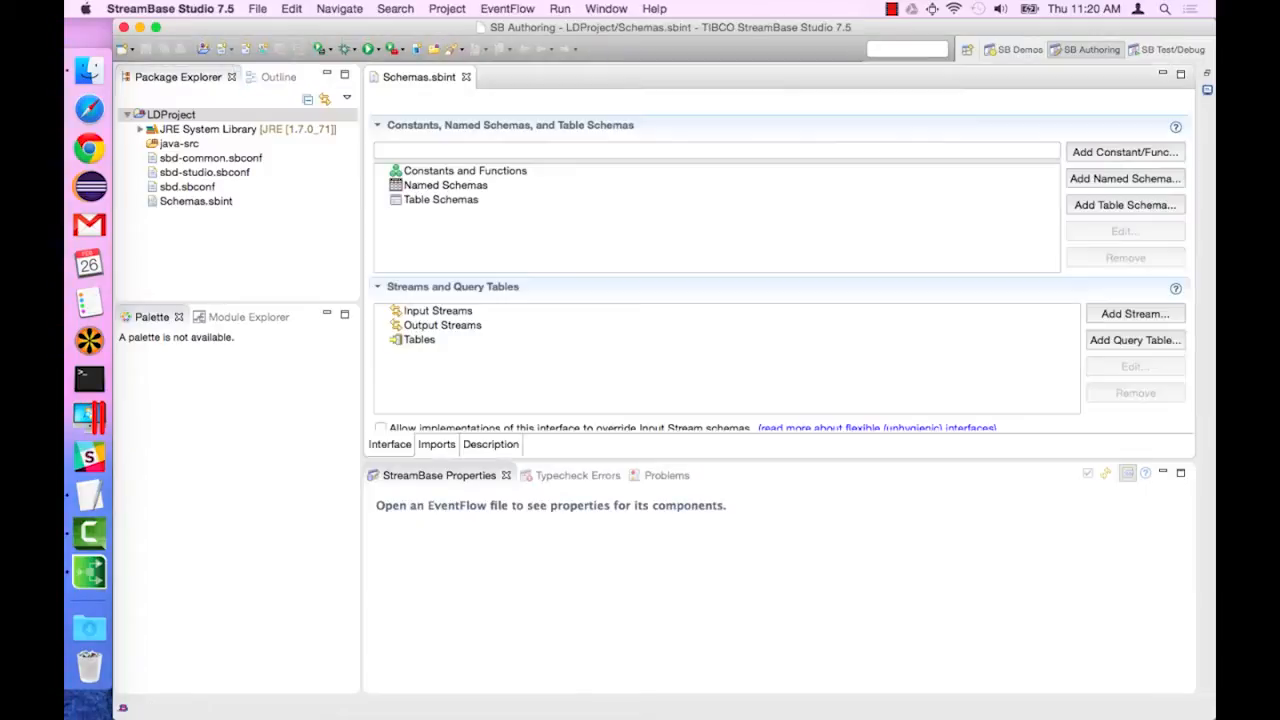
# - Start a new named schema in the Schemas interface and name it SalesEventSchema
pyautogui.click(479, 191)
pyautogui.click(1117, 180)
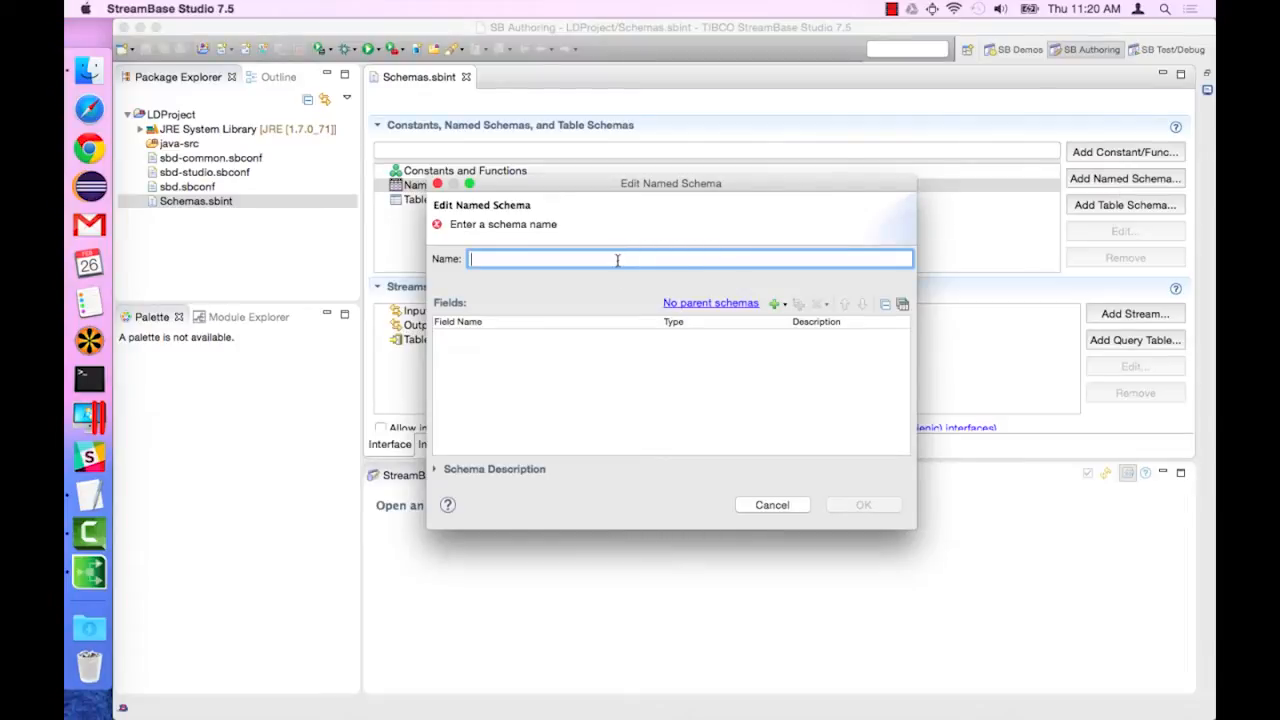
pyautogui.write('Sales')
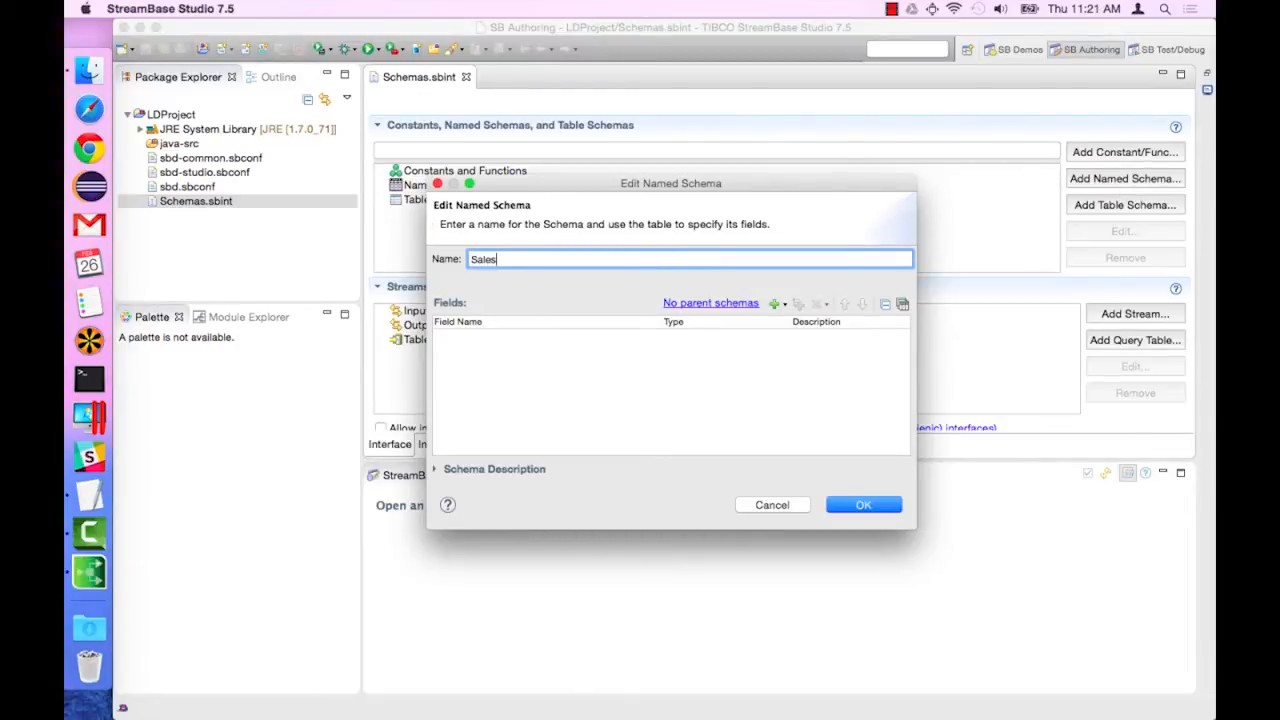
pyautogui.write('EventSchema')
# - Add a field named salesTime of type timestamp to the SalesEventSchema schema
pyautogui.click(775, 306)
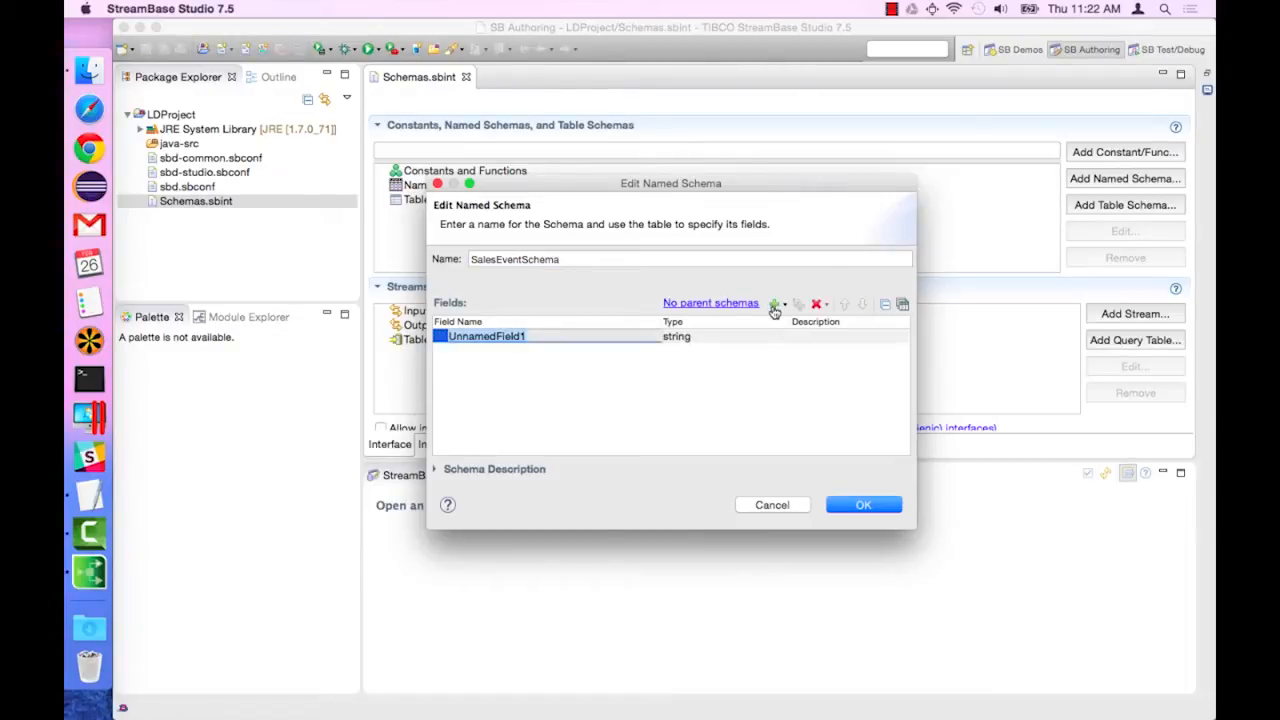
pyautogui.write('sales')
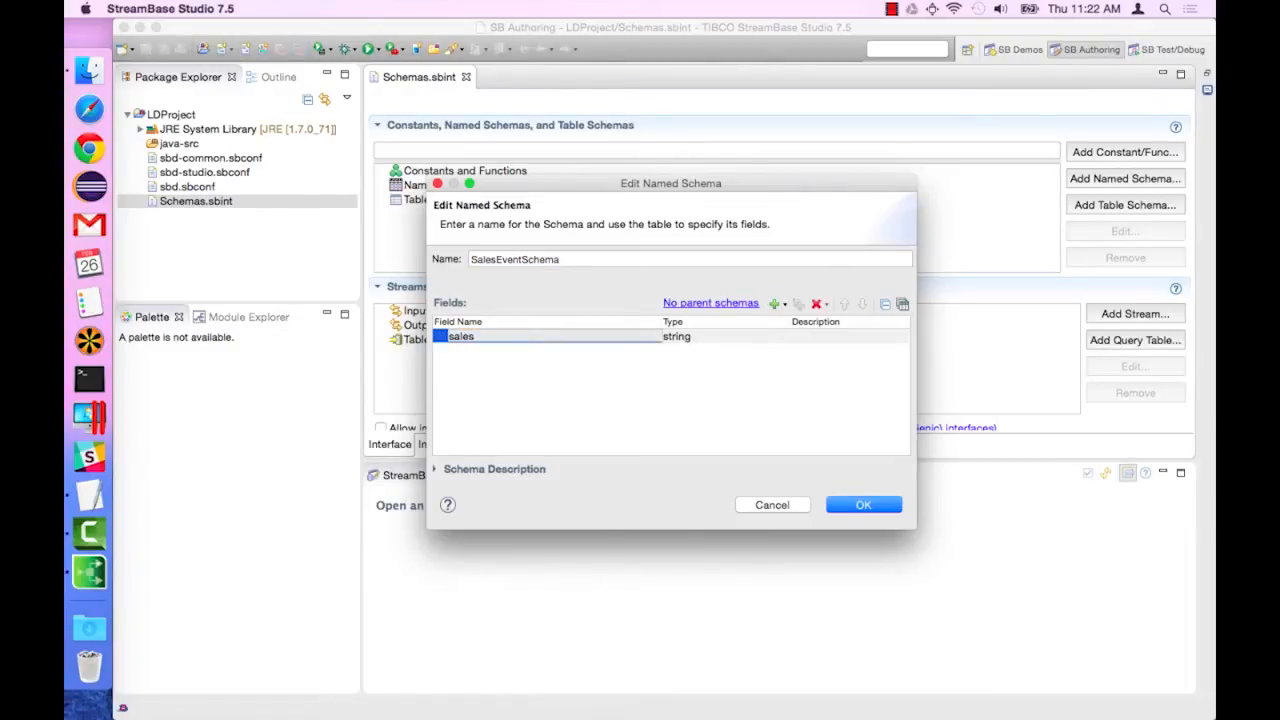
pyautogui.write('Time')
pyautogui.press('Tab')
pyautogui.write('timestamp')
pyautogui.press('Return')
# - Add a field named salesId of type long to the SalesEventSchema schema
pyautogui.click(774, 304)
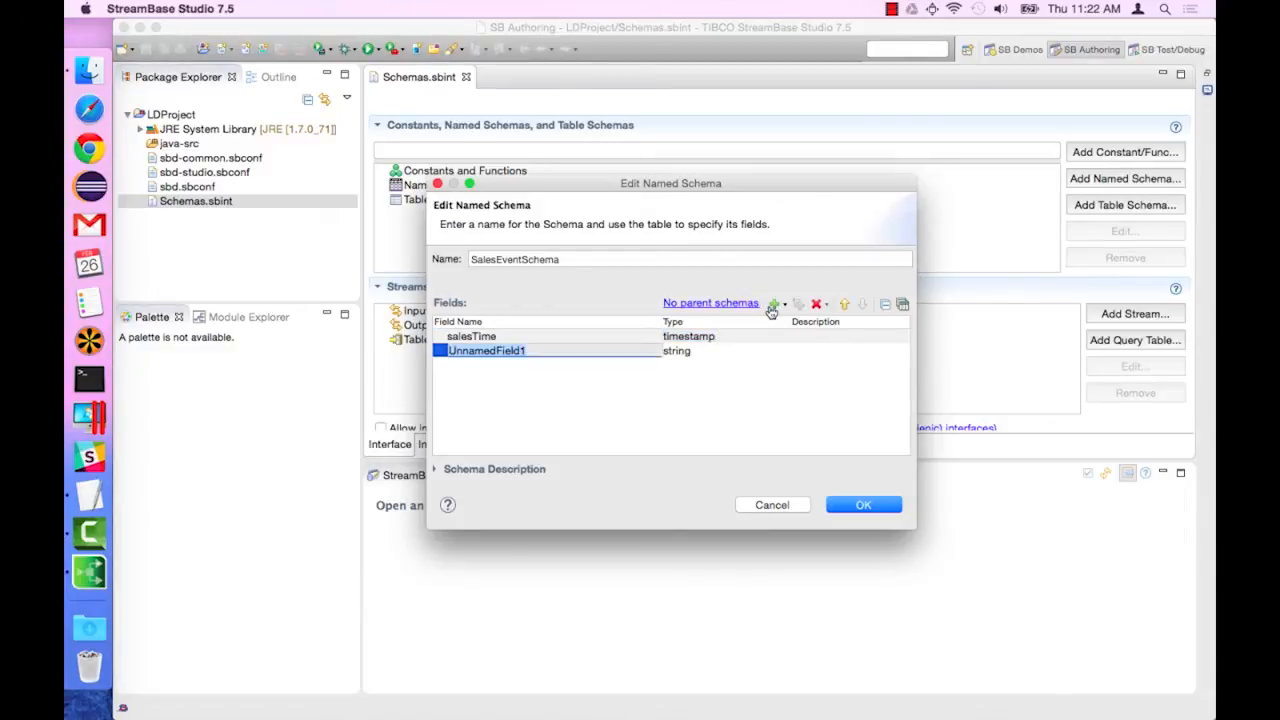
pyautogui.write('salesId')
pyautogui.press('Tab')
pyautogui.press('l')
pyautogui.press('l')
pyautogui.press('Return')
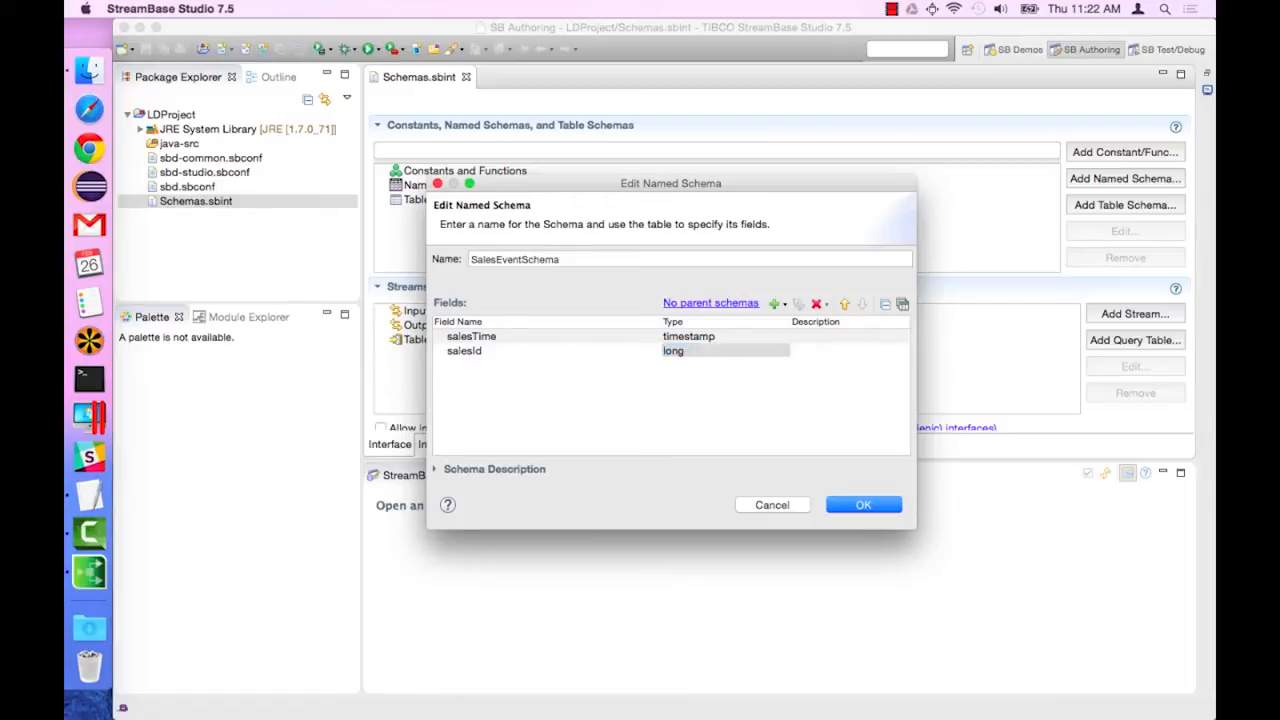
# - Add a string field named category to SalesEventSchema and accept the schema
pyautogui.click(774, 304)
pyautogui.write('category')
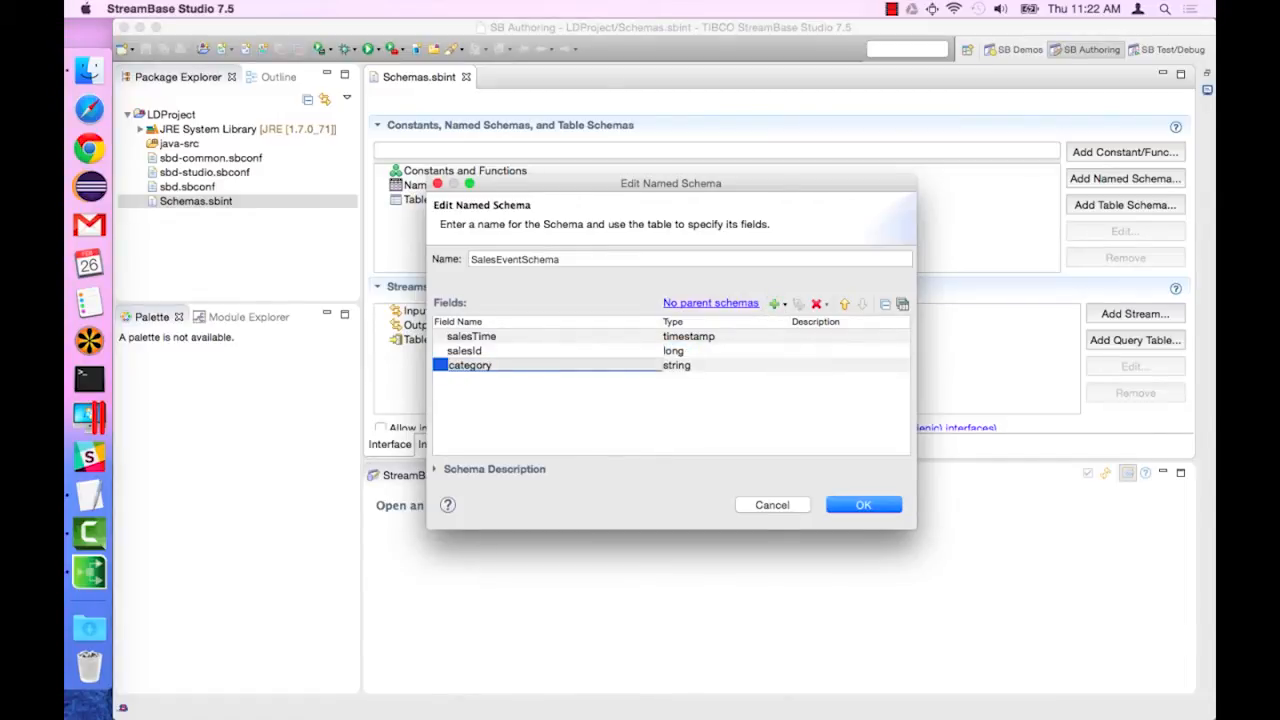
pyautogui.press('Return')
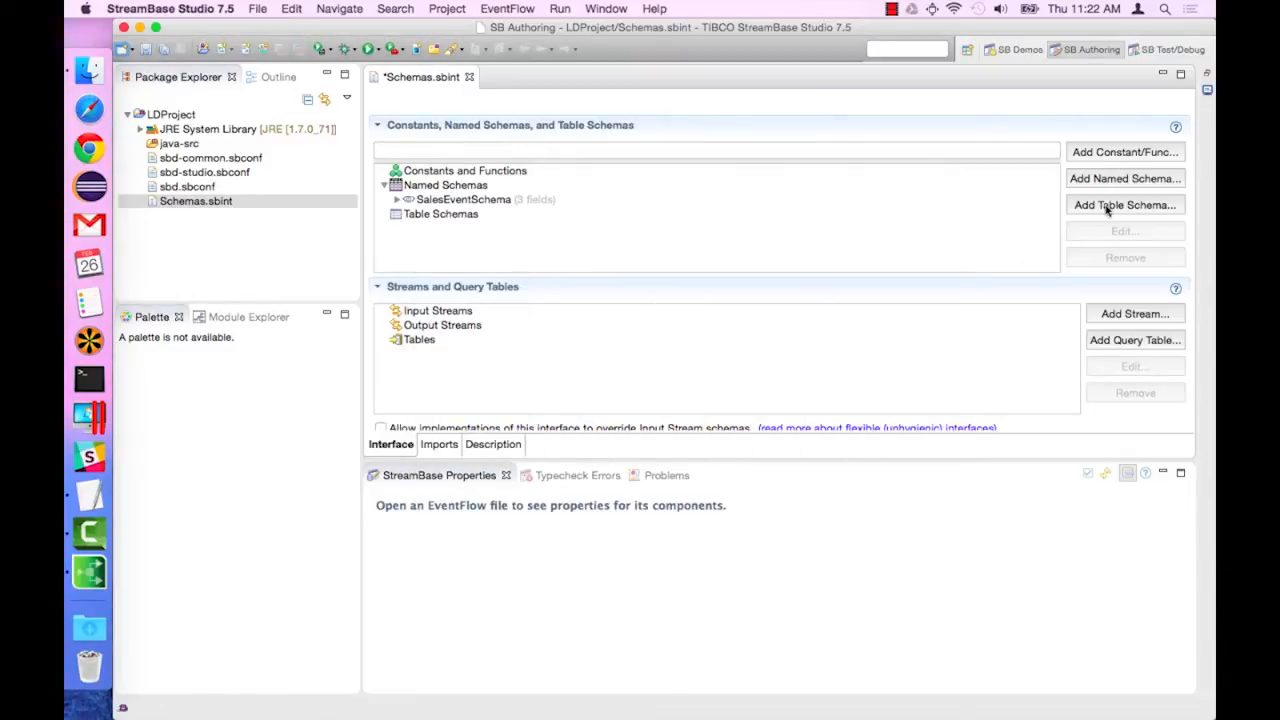
# - Reopen SalesEventSchema for editing, add a string field named item, and accept the change
pyautogui.click(500, 203)
pyautogui.click(1076, 232)
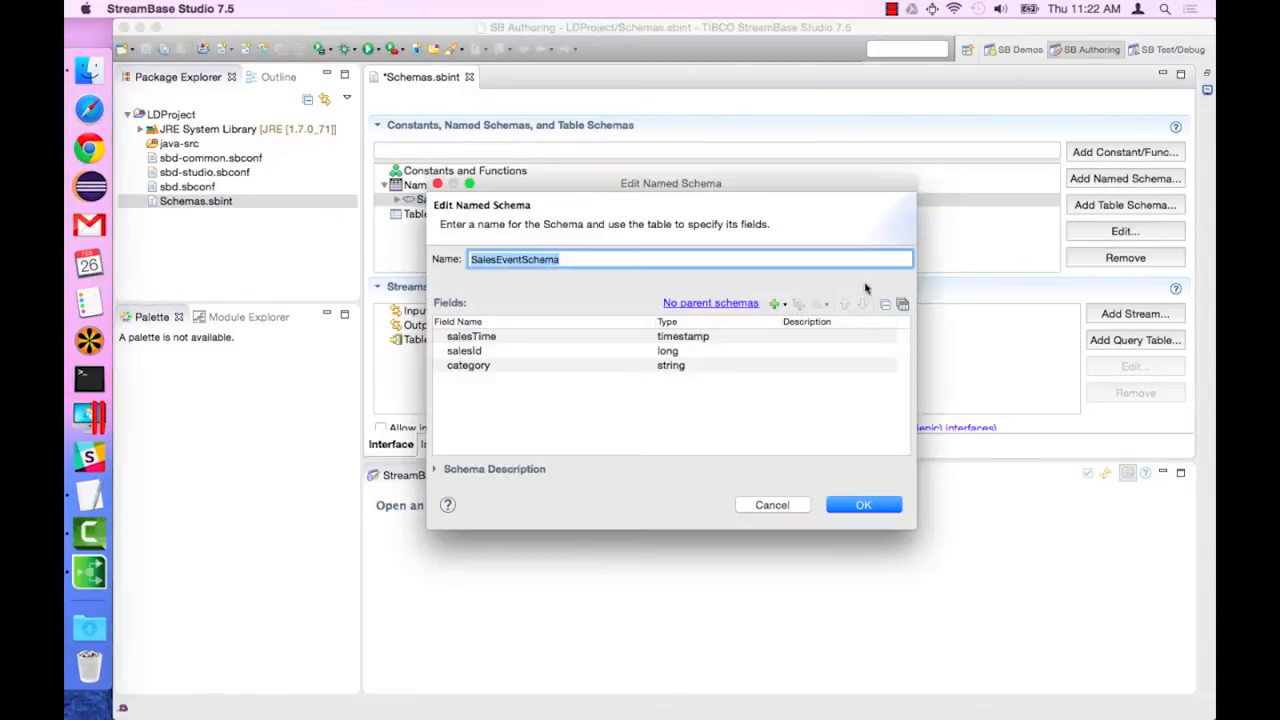
pyautogui.click(775, 306)
pyautogui.write('item')
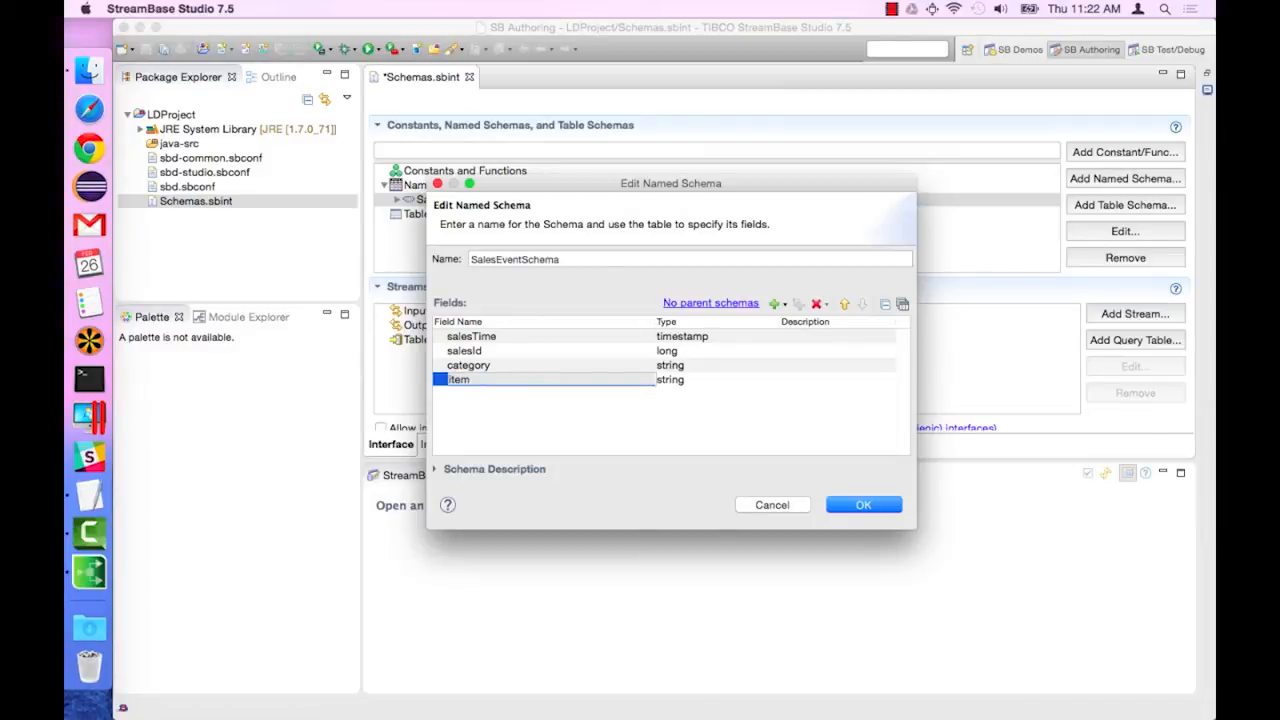
pyautogui.click(695, 387)
pyautogui.press('Return')
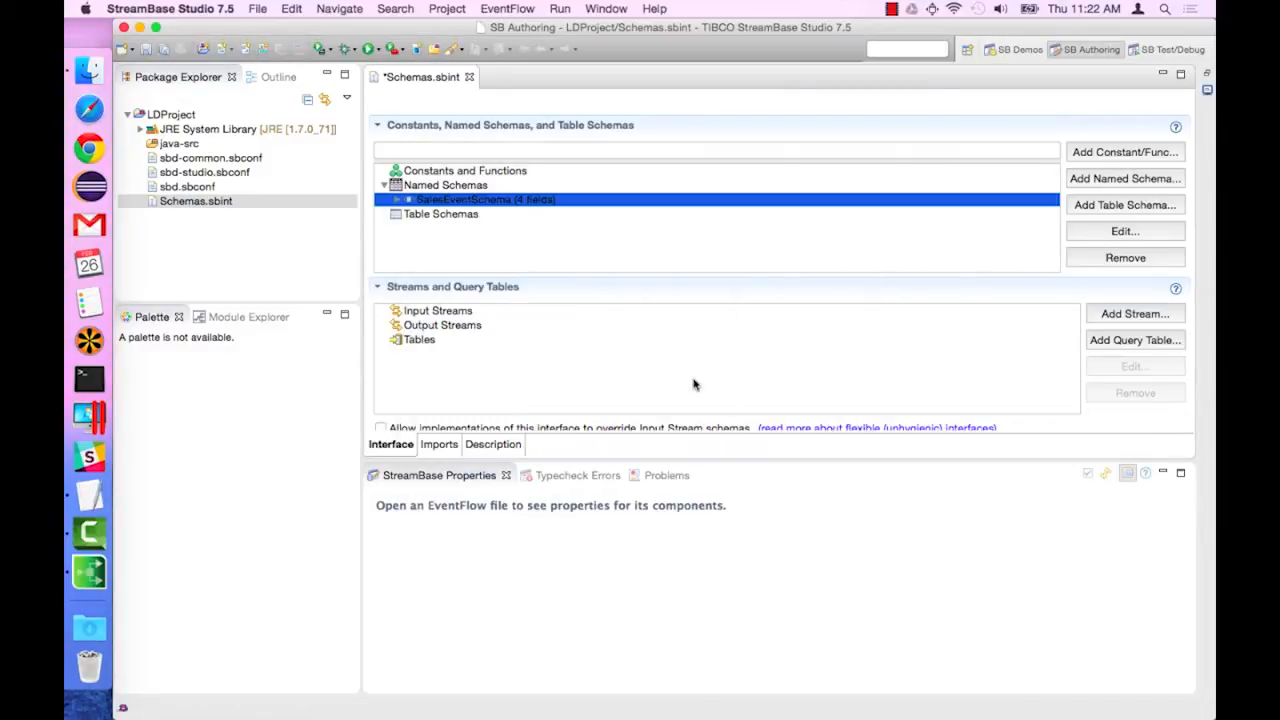
# - Edit SalesEventSchema again and add a field named price of type double
pyautogui.click(1094, 238)
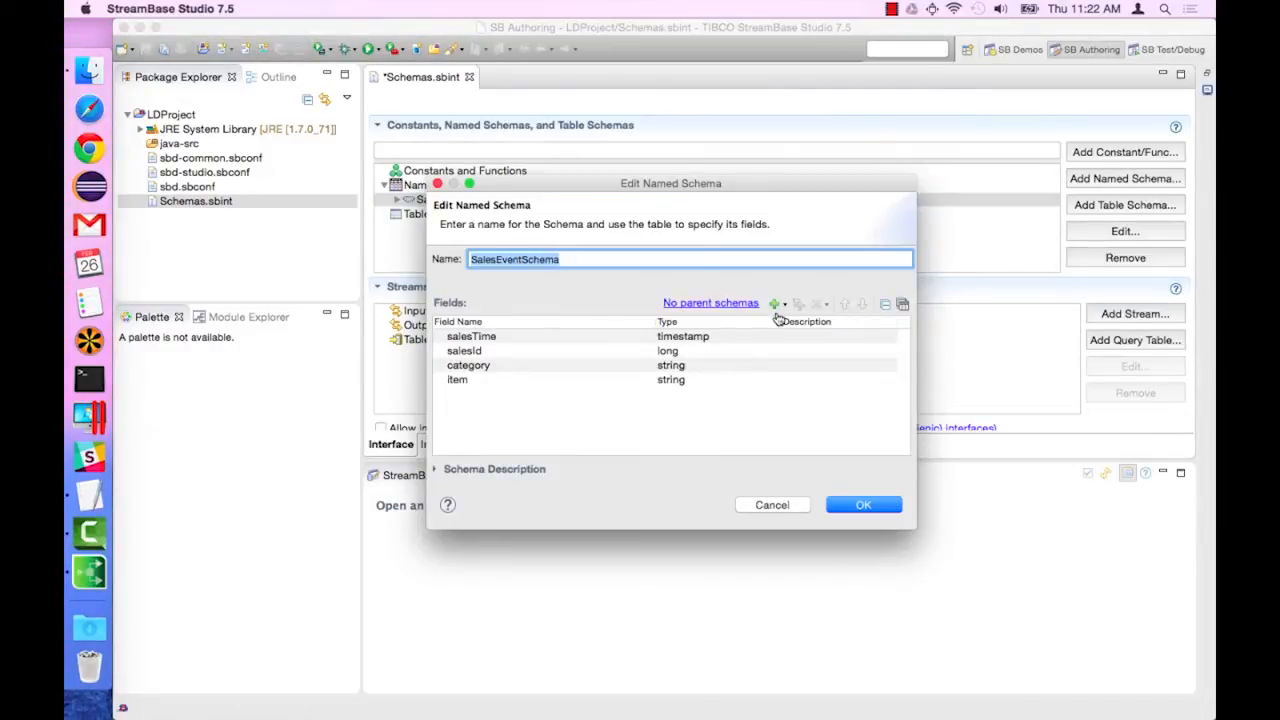
pyautogui.click(774, 304)
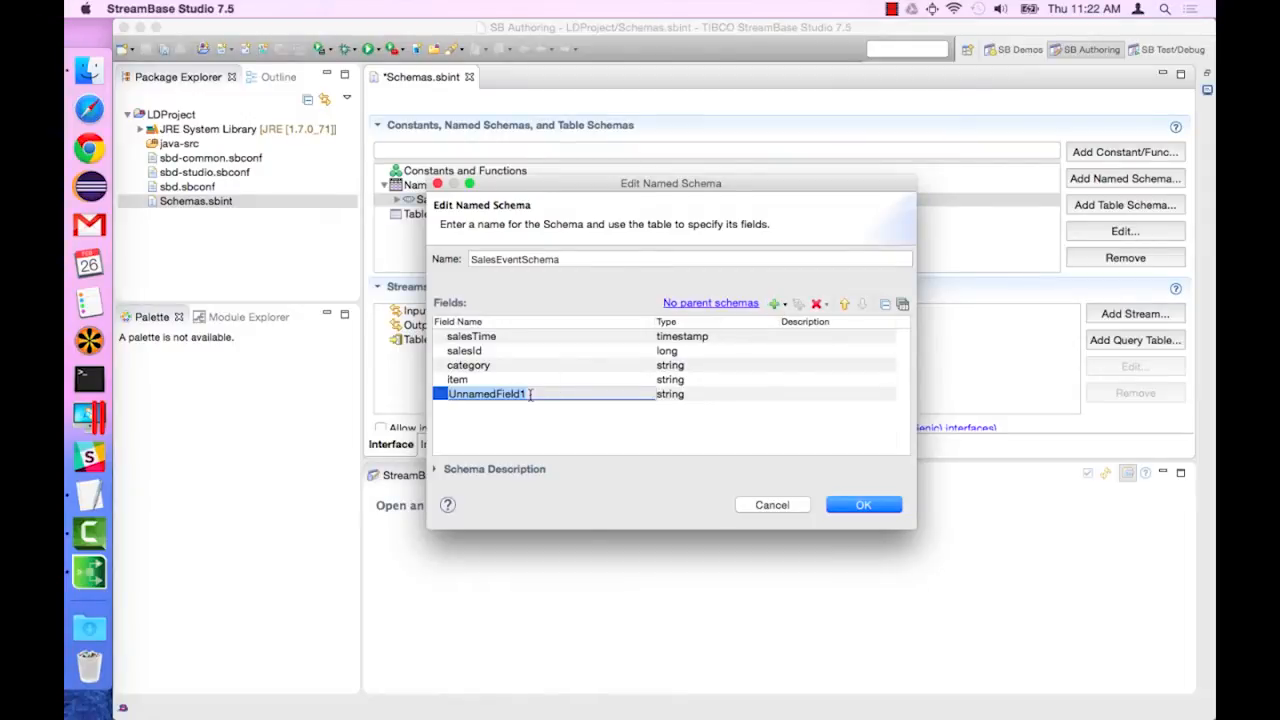
pyautogui.write('price')
pyautogui.press('Tab')
pyautogui.press('Down')
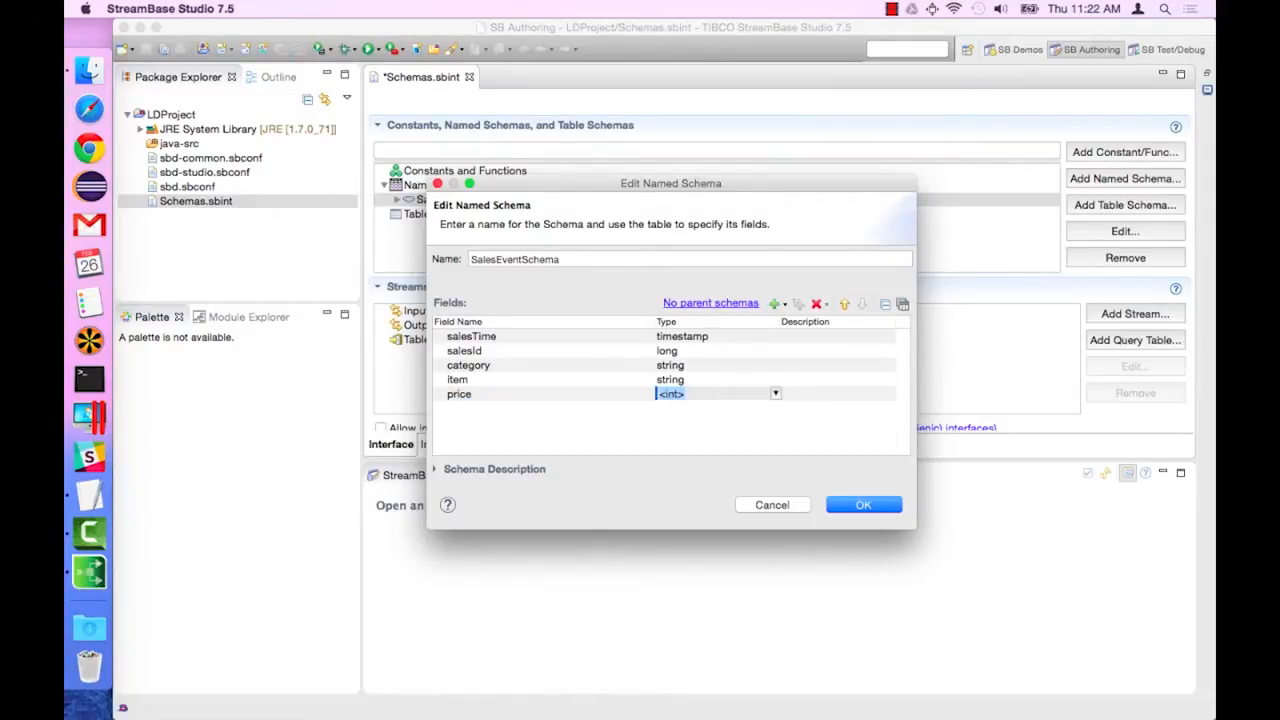
pyautogui.press('Down')
pyautogui.press('Return')
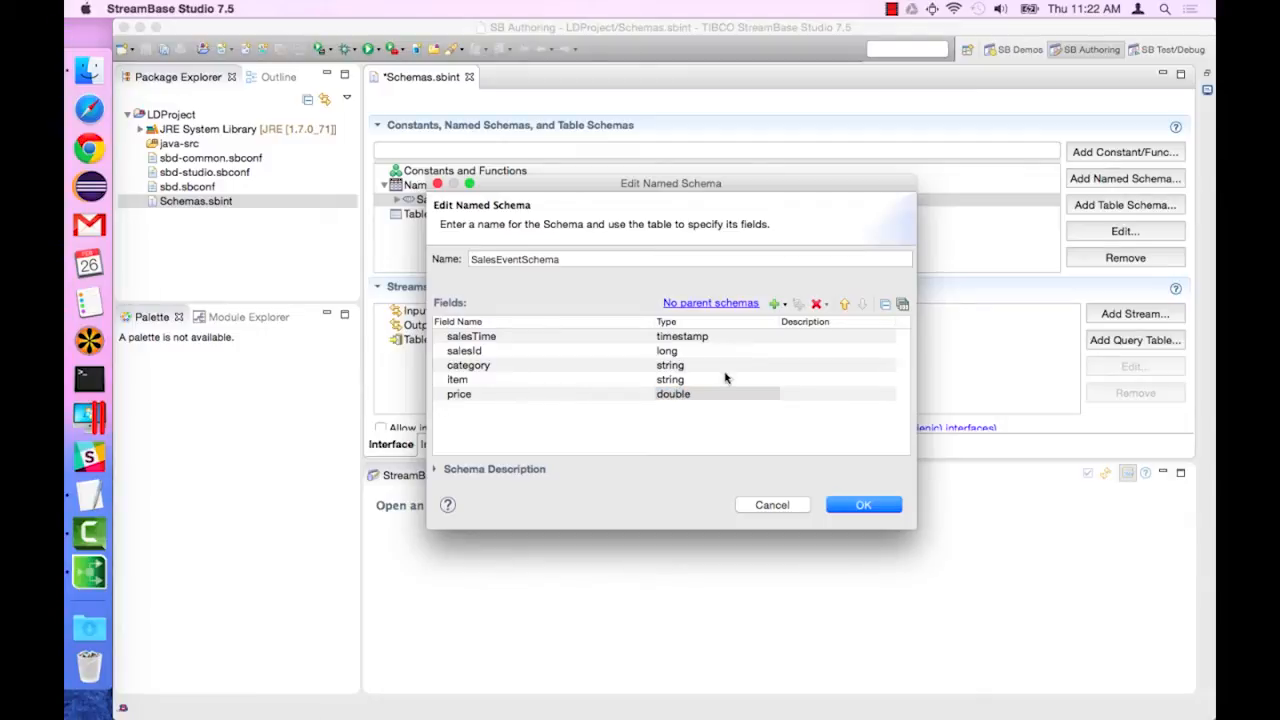
# - Add a field named quantity of type int to SalesEventSchema and accept the schema
pyautogui.click(775, 304)
pyautogui.write('quantity')
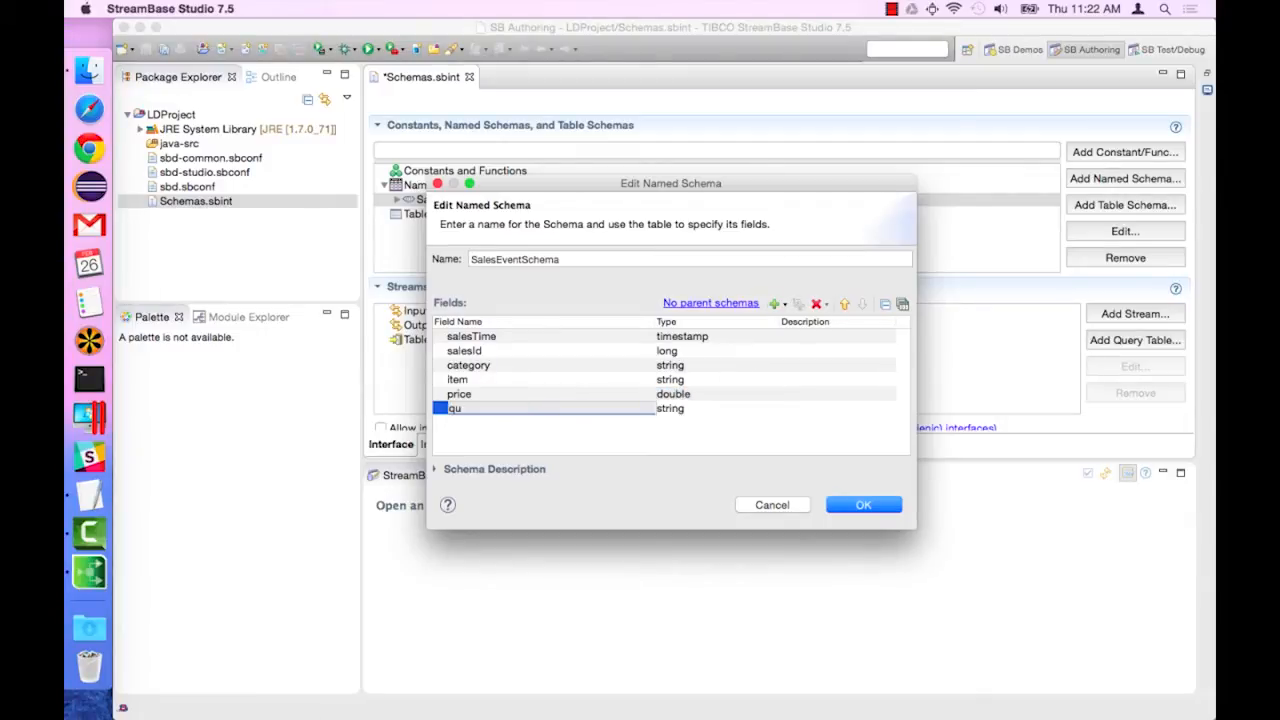
pyautogui.press('Tab')
pyautogui.press('Down')
pyautogui.press('Down')
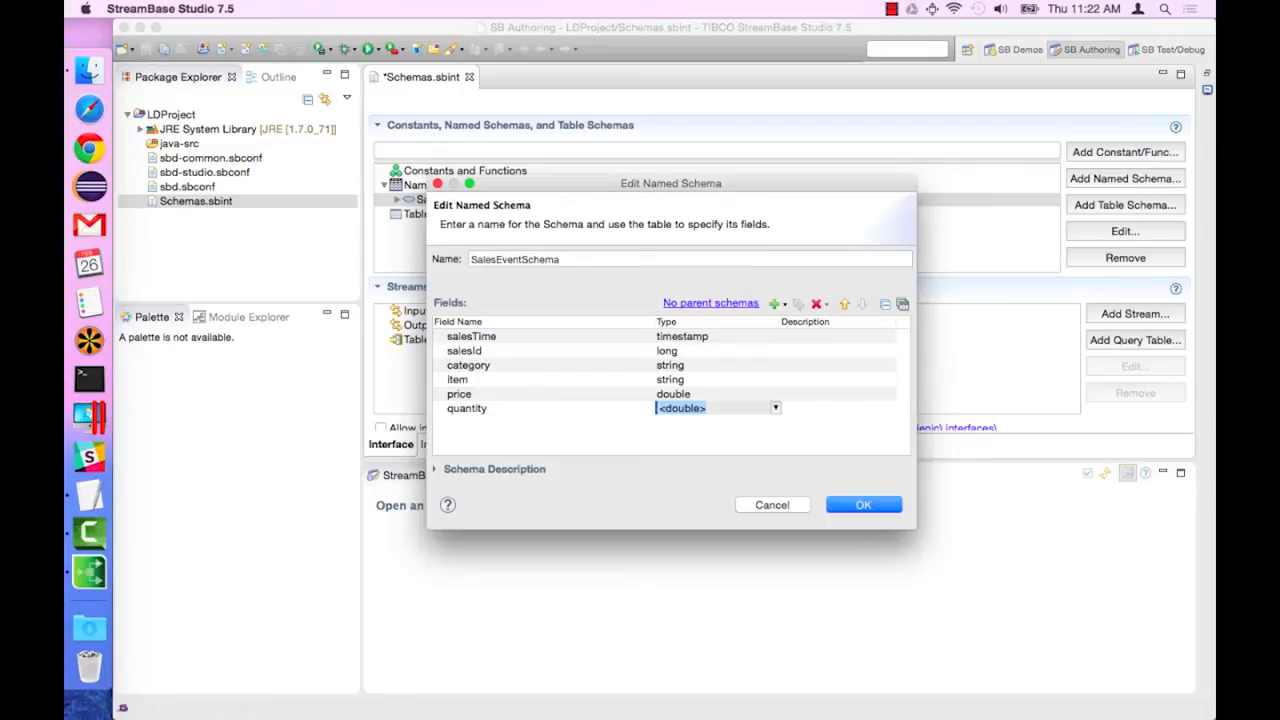
pyautogui.press('Up')
pyautogui.press('Return')
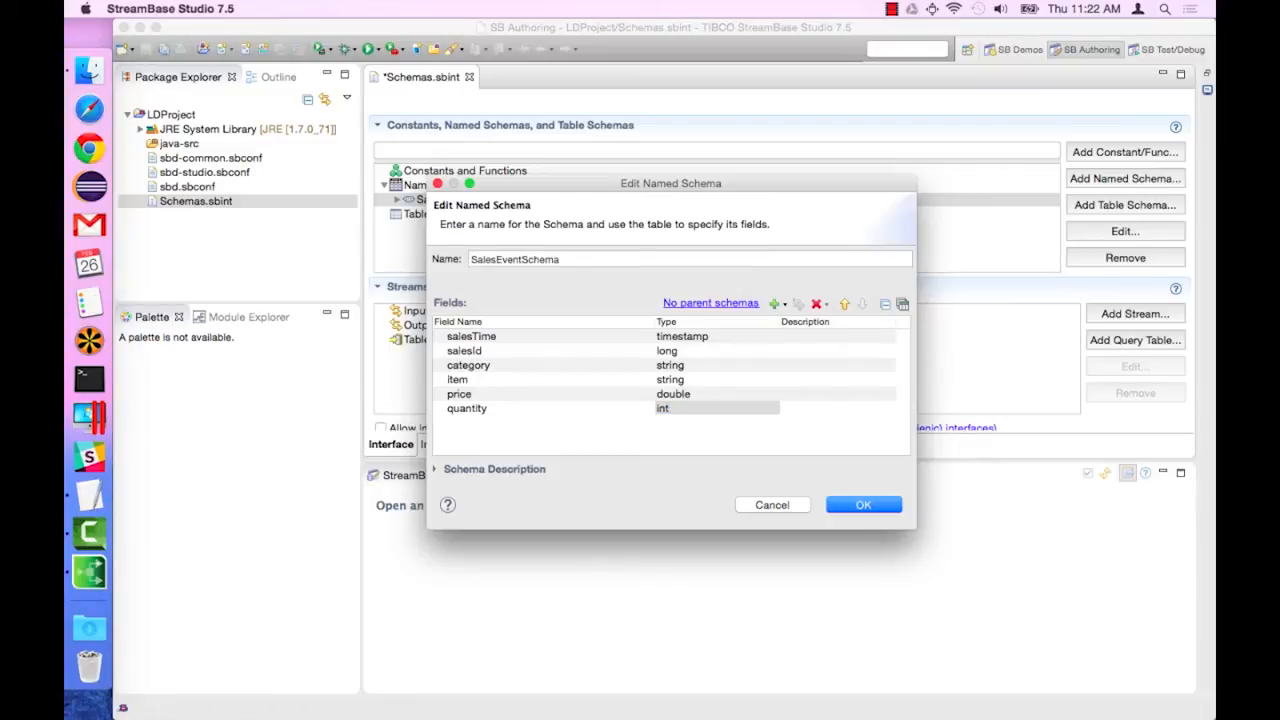
pyautogui.click(869, 509)
# - Expand SalesEventSchema to review its fields and select the Named Schemas group
pyautogui.click(400, 200)
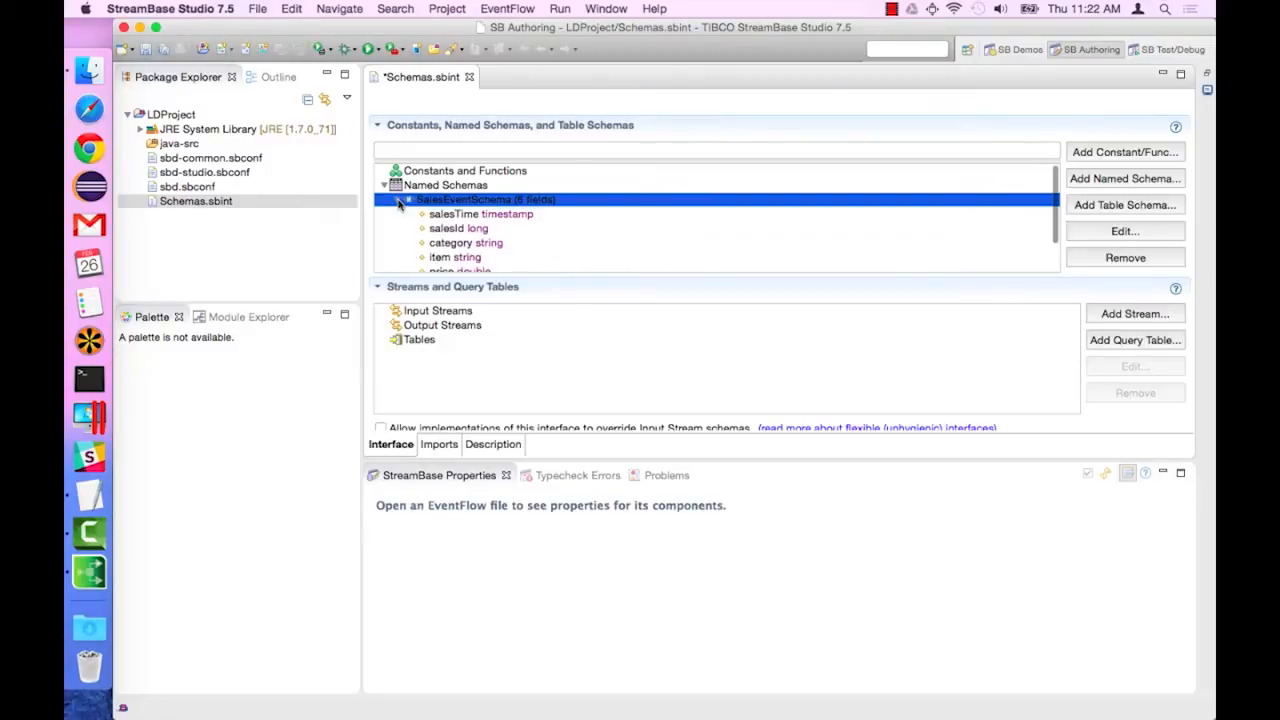
pyautogui.scroll(-1, 592, 238)
pyautogui.click(554, 220)
pyautogui.click(506, 181)
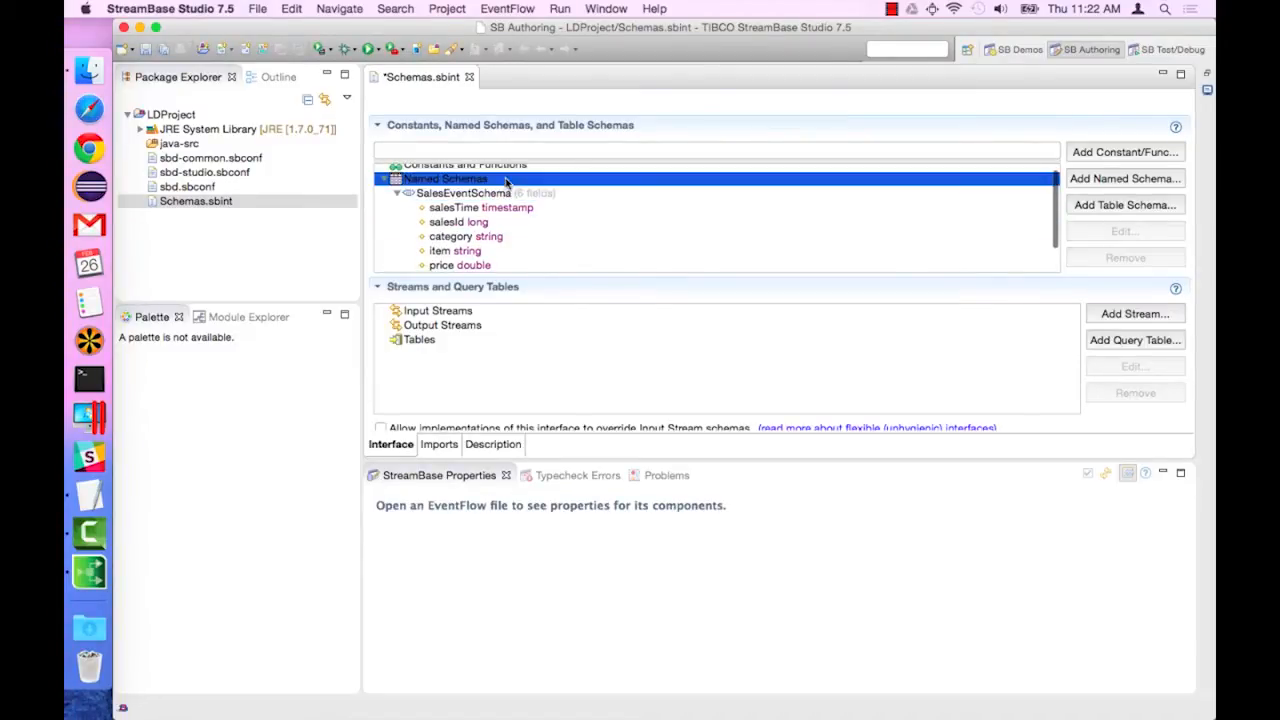
# - Save the Schemas.sbint interface file with its SalesEventSchema definition
pyautogui.scroll(-1, 630, 218)
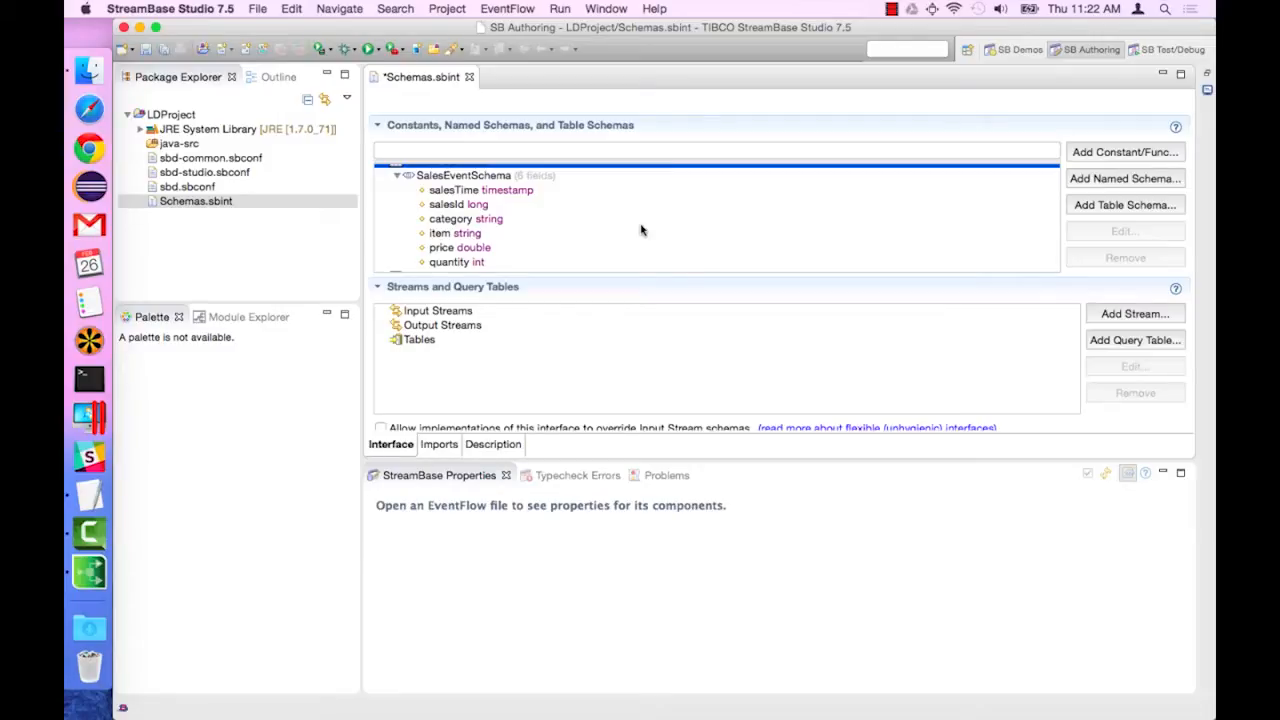
pyautogui.press('cmd+s')
pyautogui.scroll(2, 465, 172)
# - Create a StreamBase feed simulation file named SalesSimulator in LDProject
pyautogui.rightClick(203, 117)
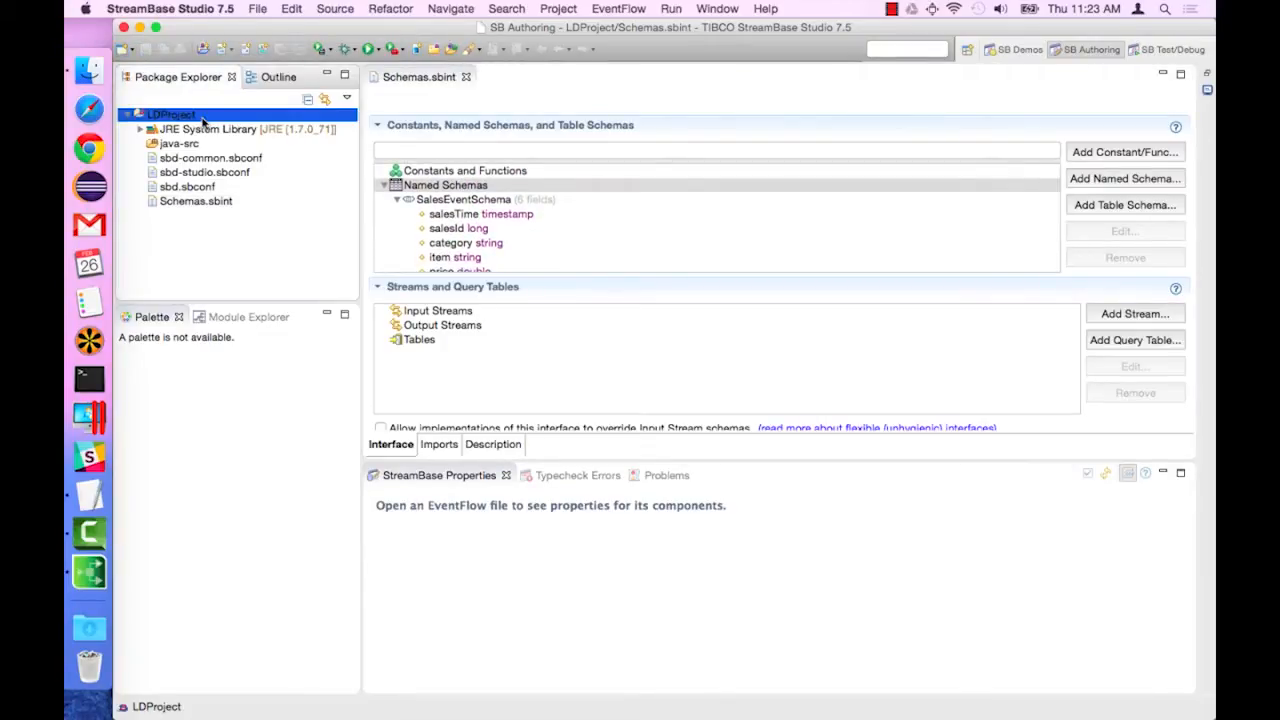
pyautogui.moveTo(235, 127)
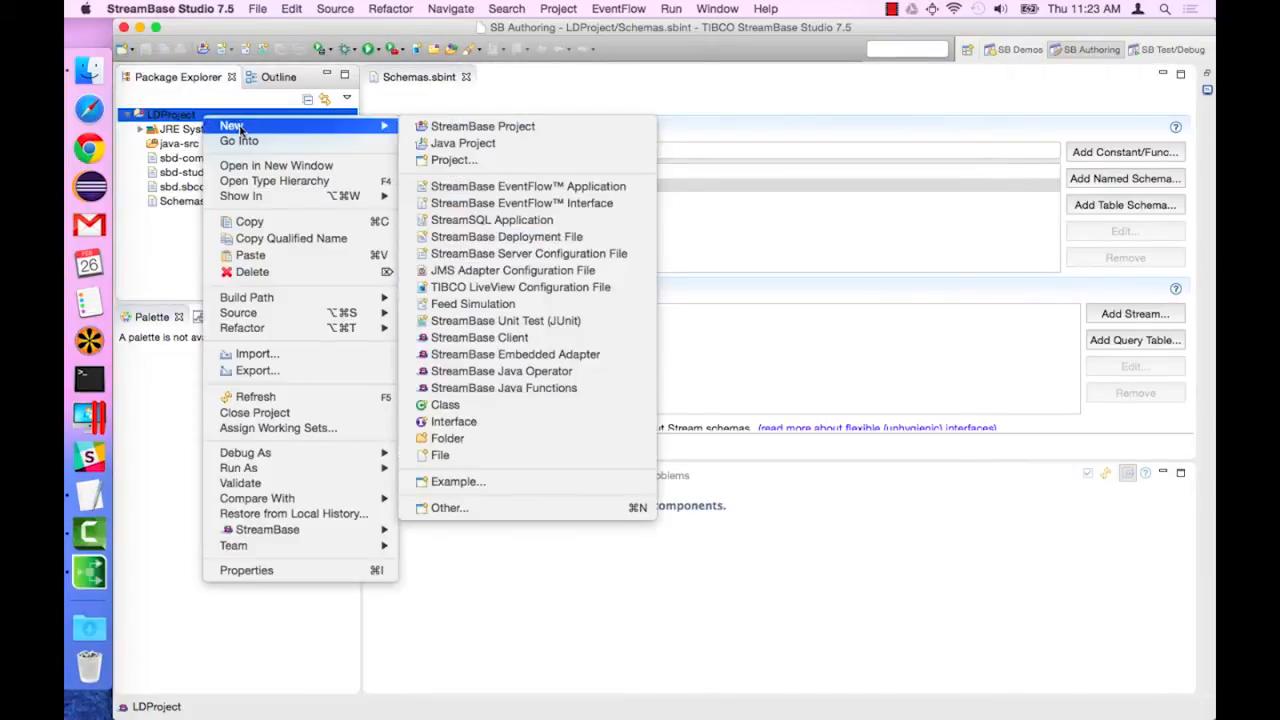
pyautogui.click(547, 303)
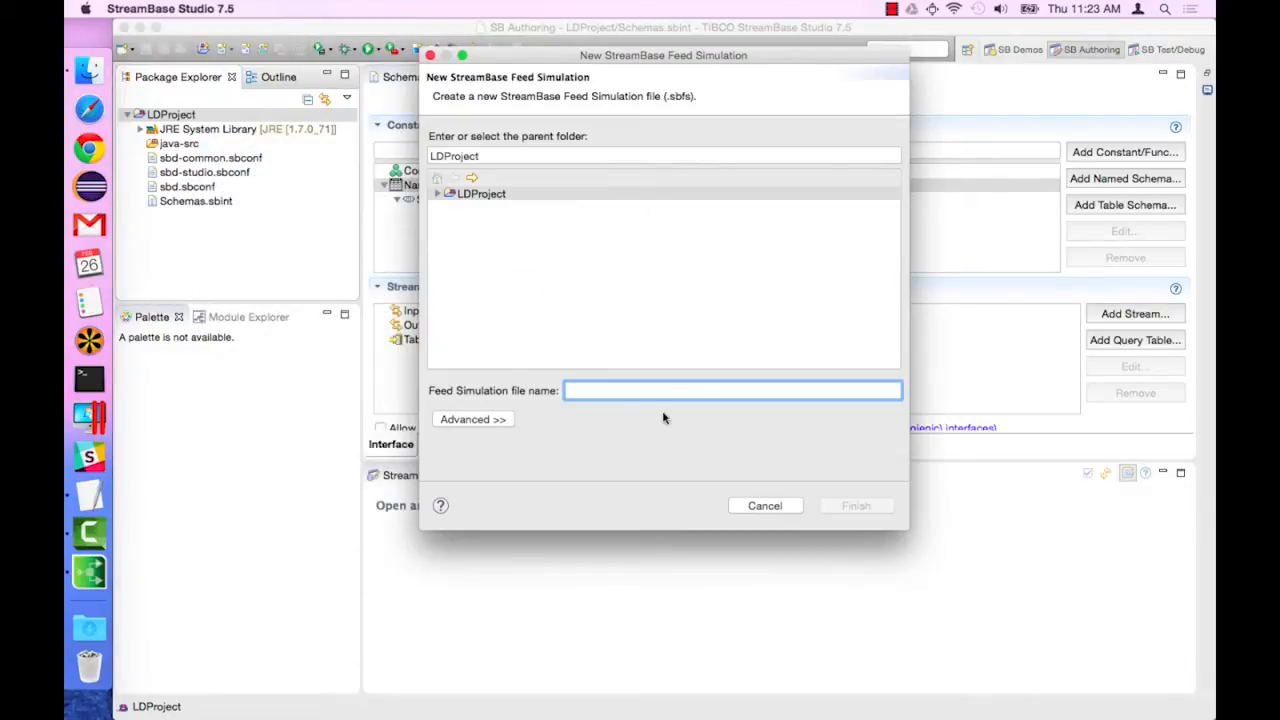
pyautogui.write('SalesSim')
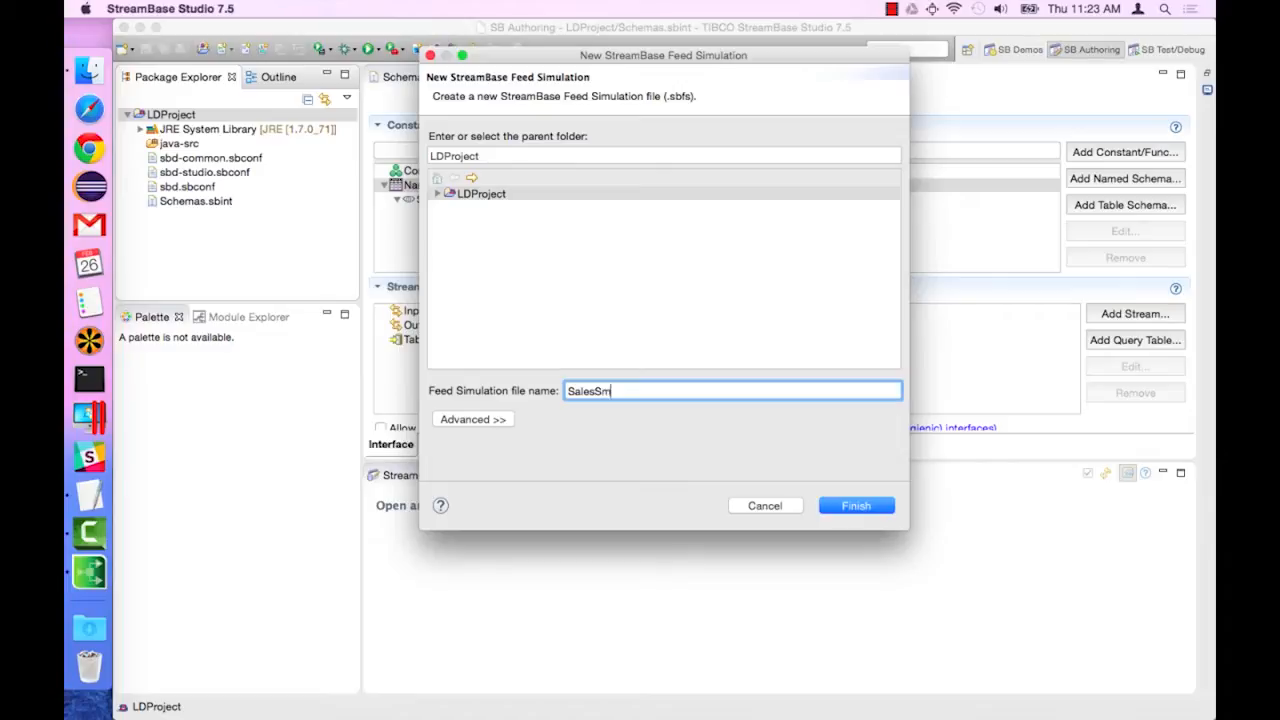
pyautogui.write('ulator')
pyautogui.click(868, 511)
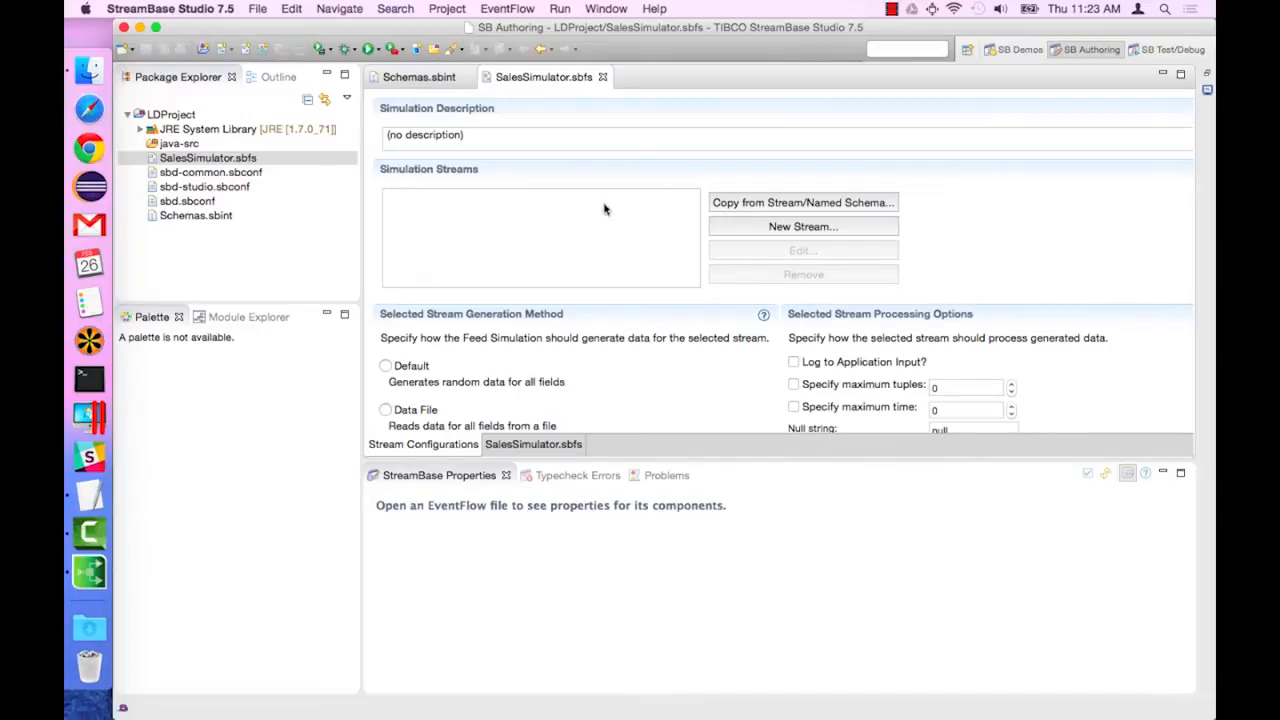
# - Copy SalesEventSchema from Schemas.sbint into the simulation streams and expand its fields
pyautogui.click(769, 204)
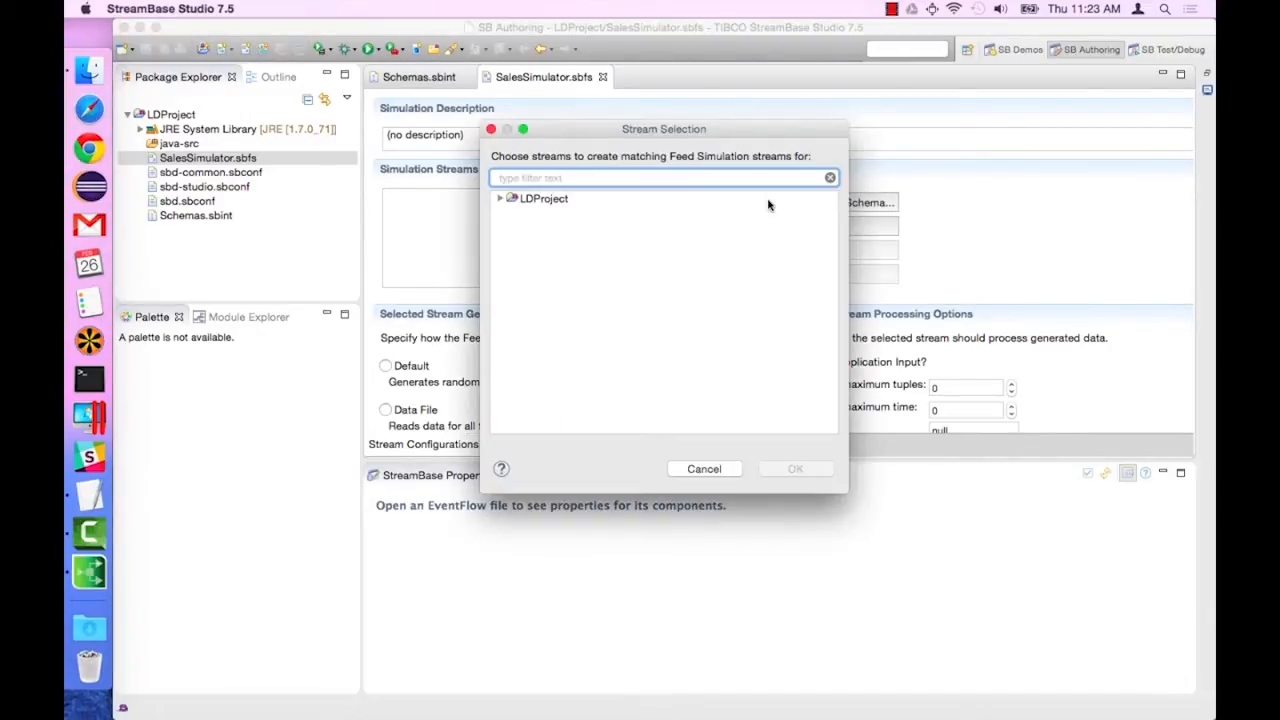
pyautogui.click(508, 200)
pyautogui.click(500, 200)
pyautogui.click(560, 213)
pyautogui.click(512, 213)
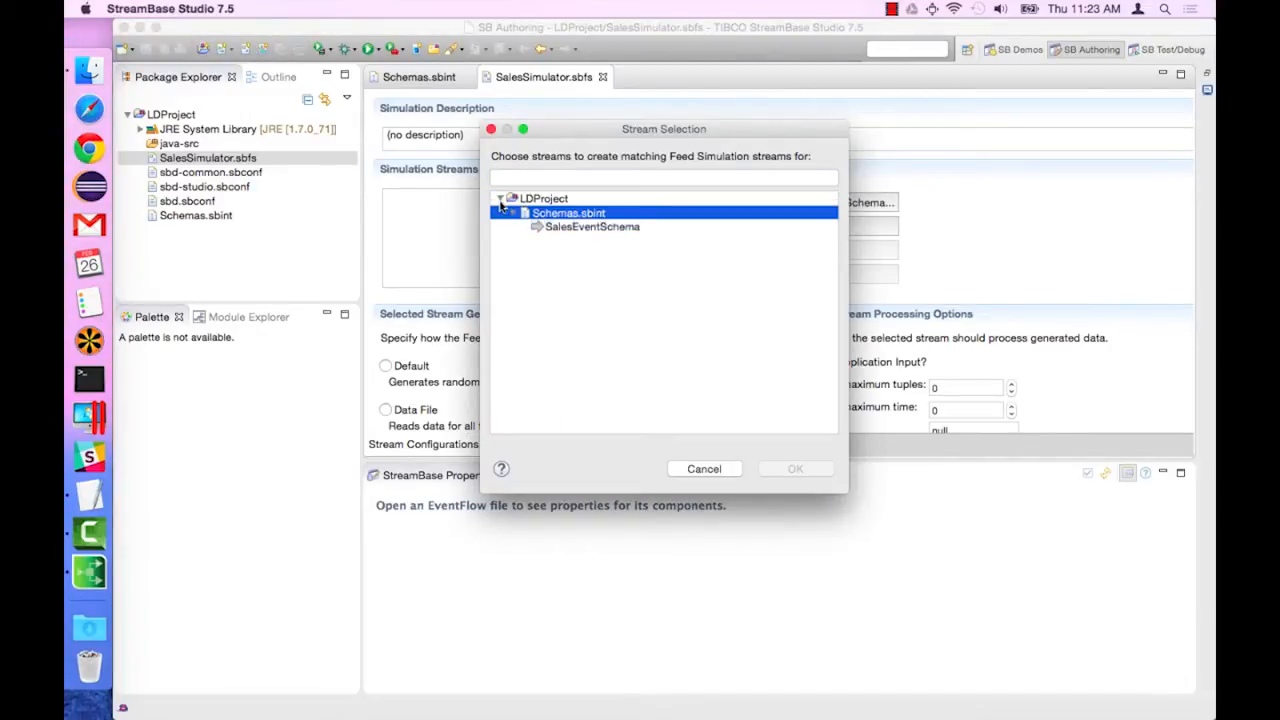
pyautogui.click(592, 227)
pyautogui.click(795, 469)
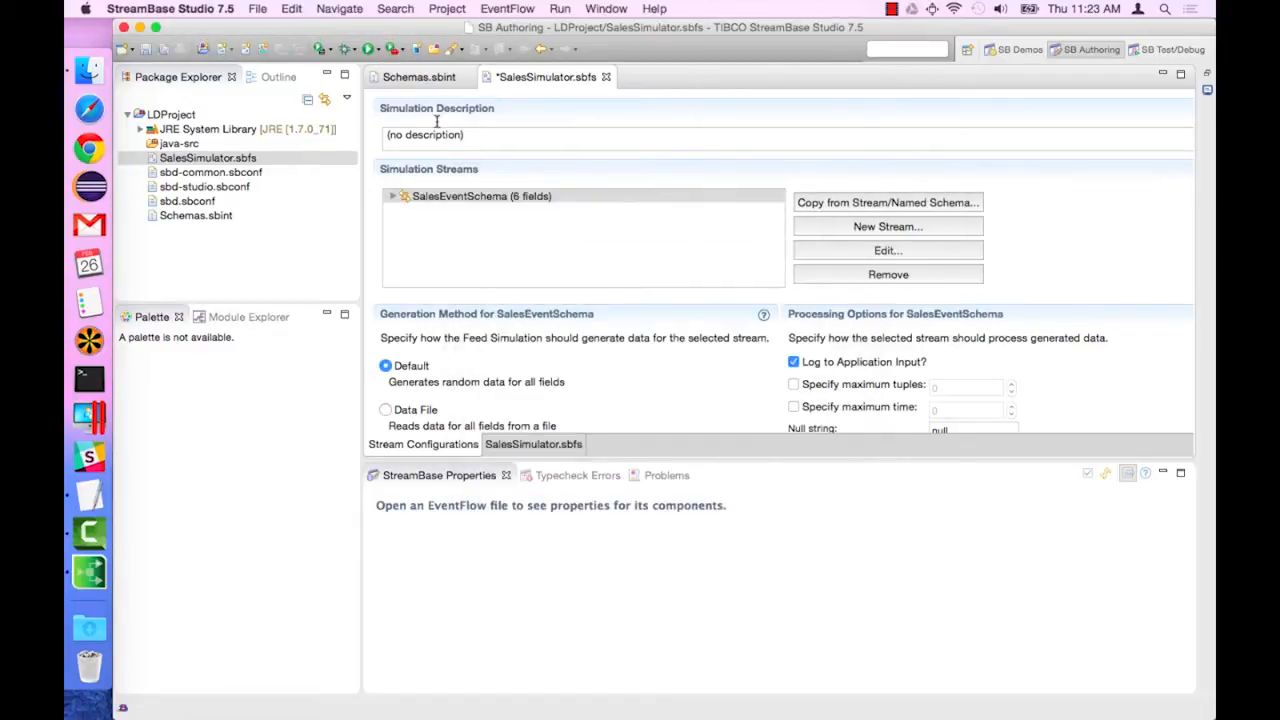
pyautogui.click(393, 196)
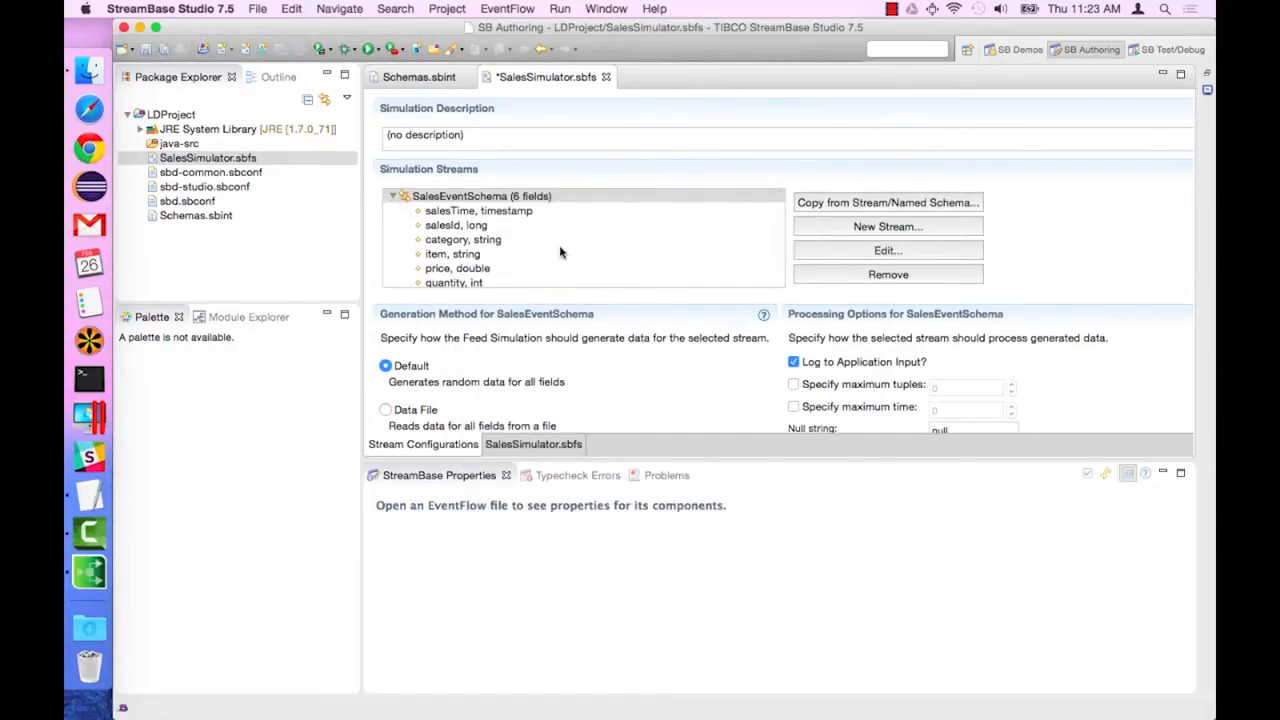
# - Set the generation method for SalesEventSchema to Custom and open its field customization
pyautogui.scroll(-5, 1120, 277)
pyautogui.scroll(-1, 1120, 277)
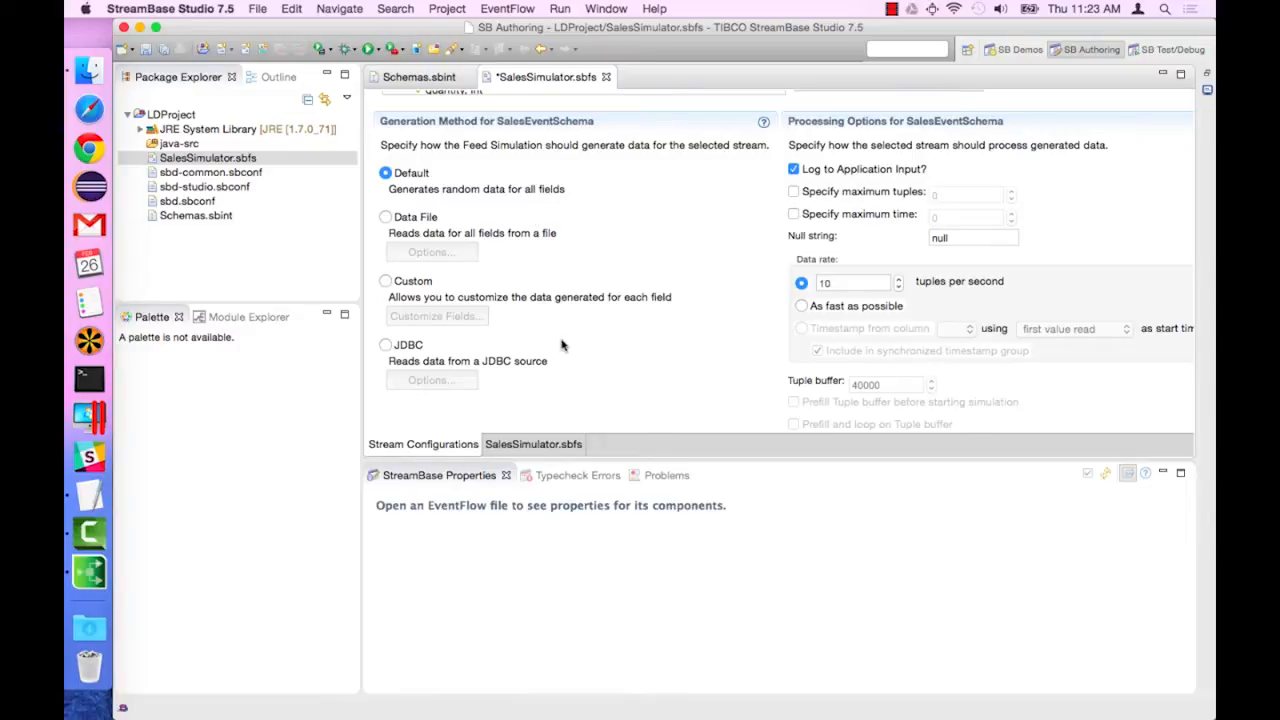
pyautogui.click(413, 281)
pyautogui.click(438, 315)
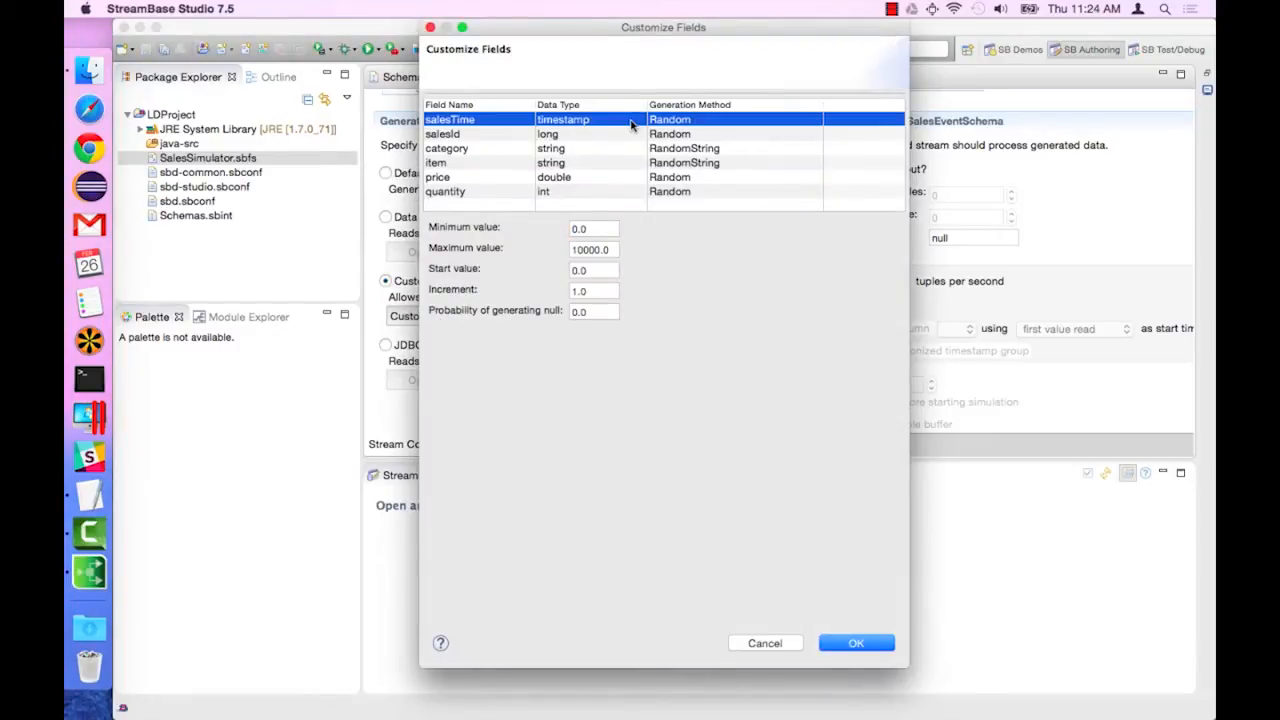
# - Set the salesTime field's generation method to Constant with the value null
pyautogui.click(690, 120)
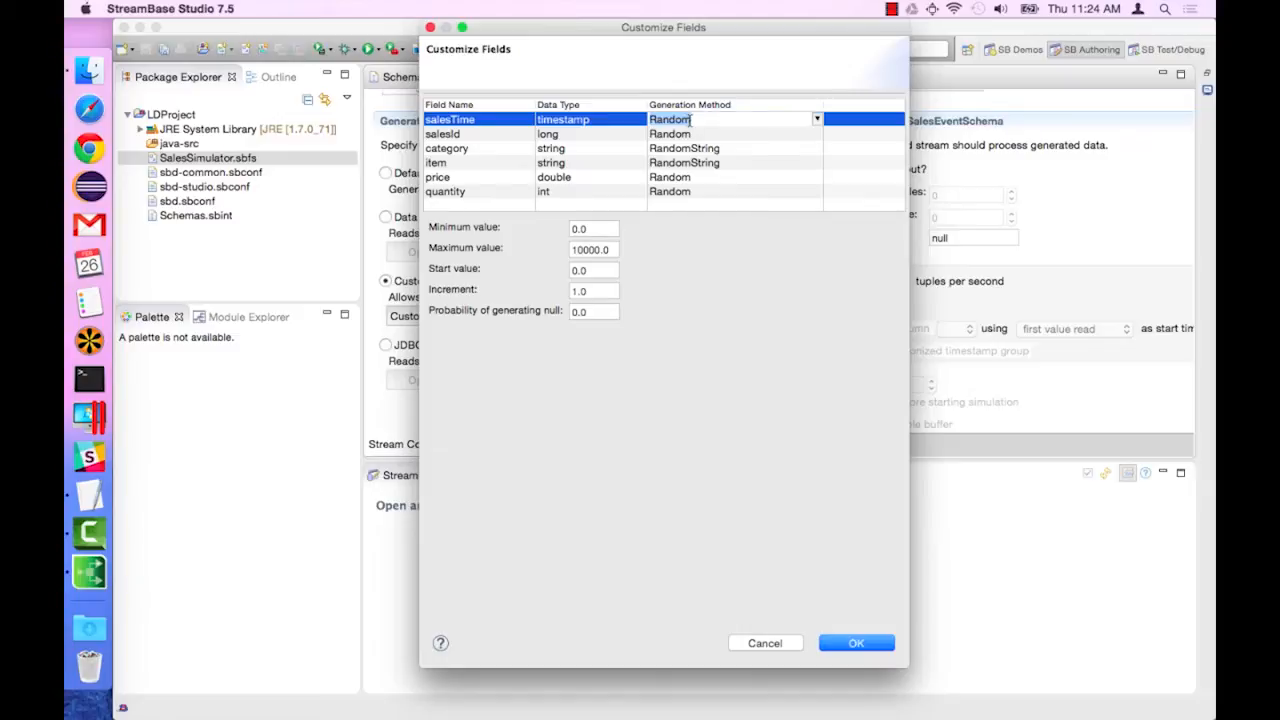
pyautogui.click(817, 119)
pyautogui.click(680, 134)
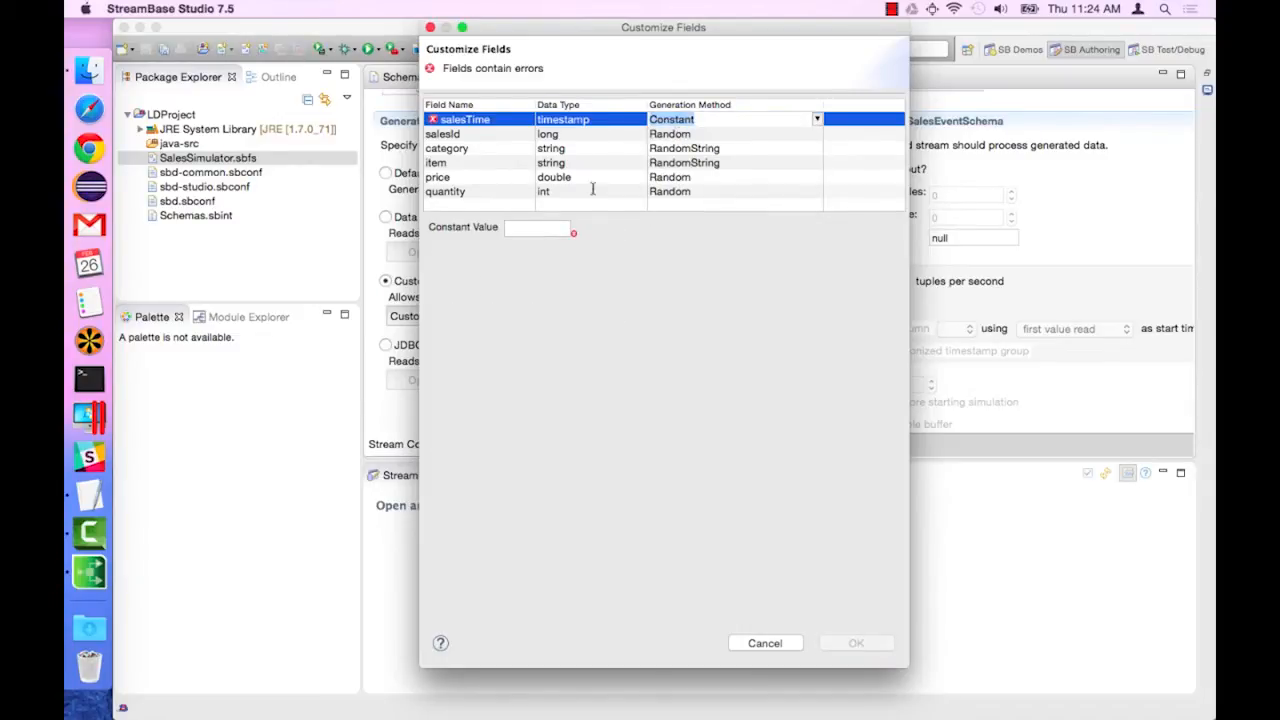
pyautogui.click(551, 229)
pyautogui.write('null')
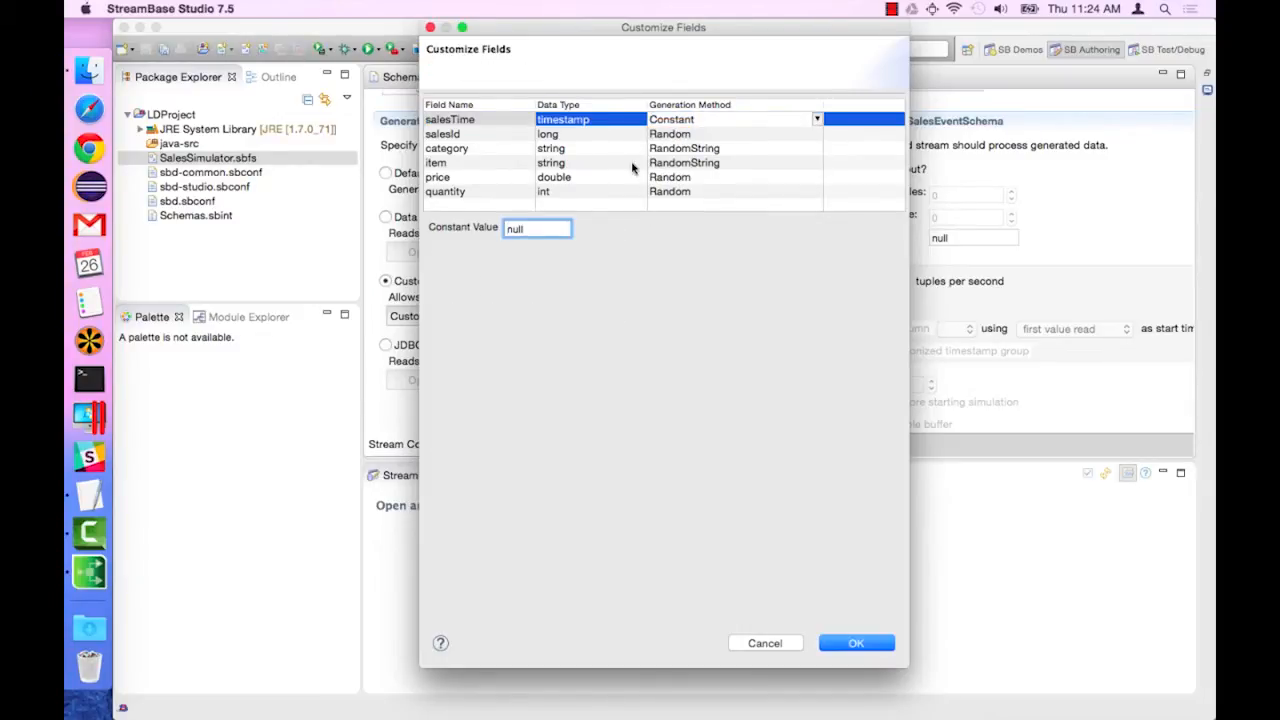
# - Set the salesId field's generation method to Incremented with a maximum value of 9999999
pyautogui.click(612, 136)
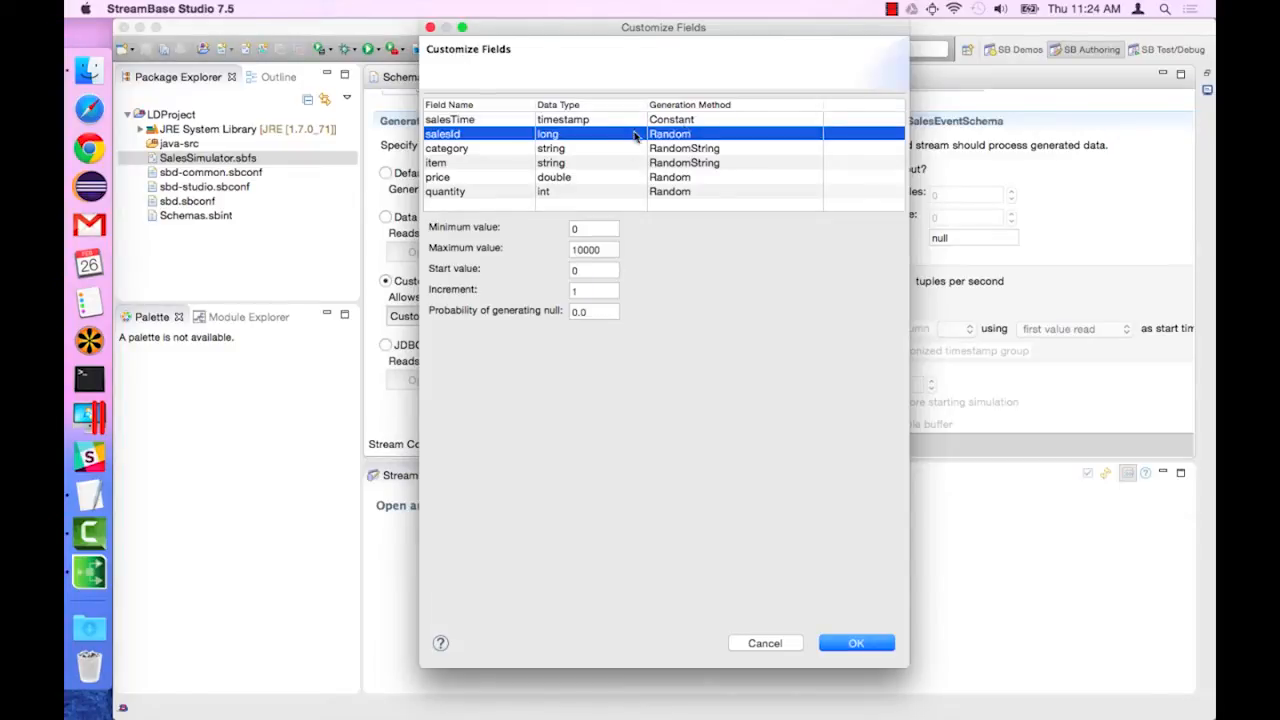
pyautogui.click(805, 134)
pyautogui.click(817, 136)
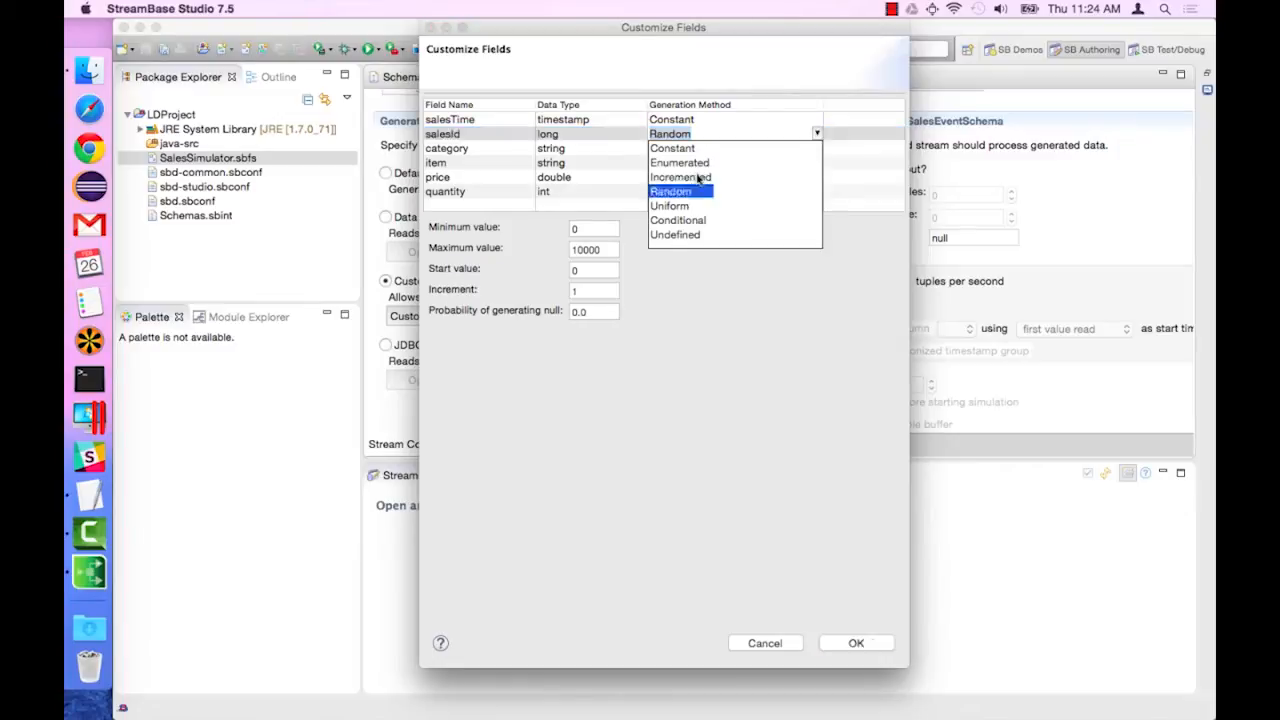
pyautogui.click(708, 175)
pyautogui.doubleClick(680, 250)
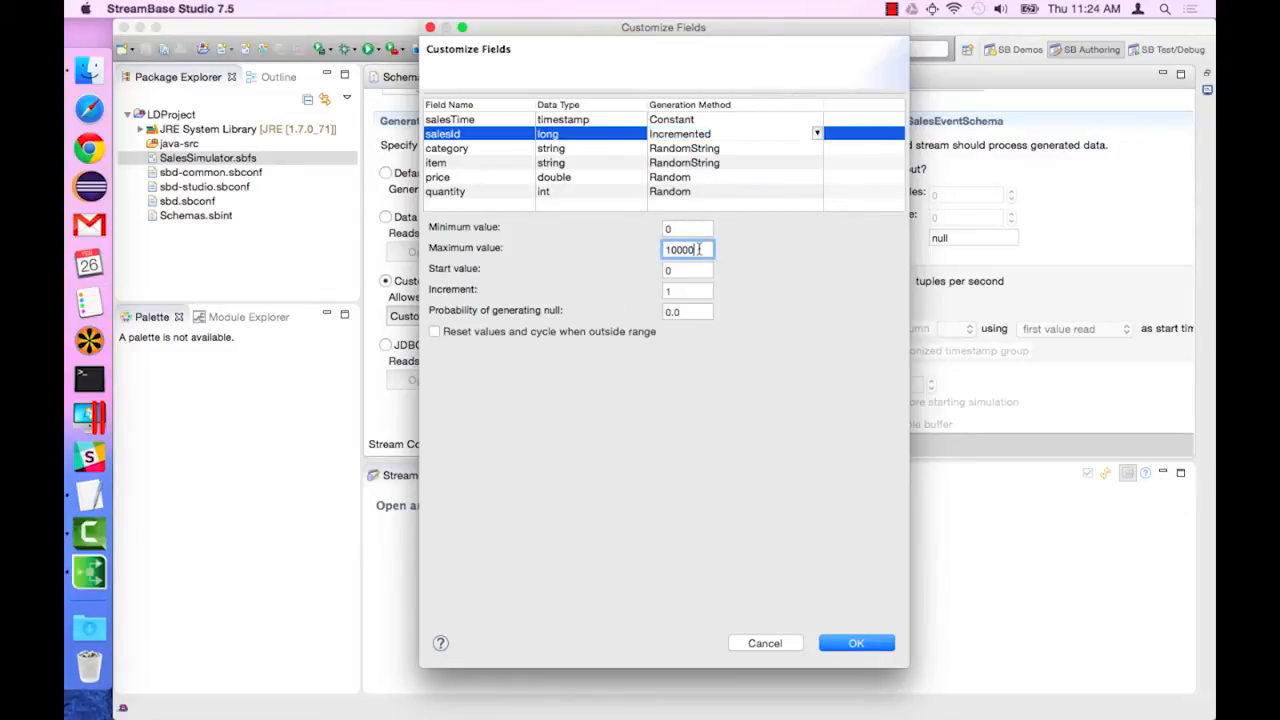
pyautogui.write('9999999')
# - Set the category field's generation method to Enumerated and list the values books and toys
pyautogui.click(596, 150)
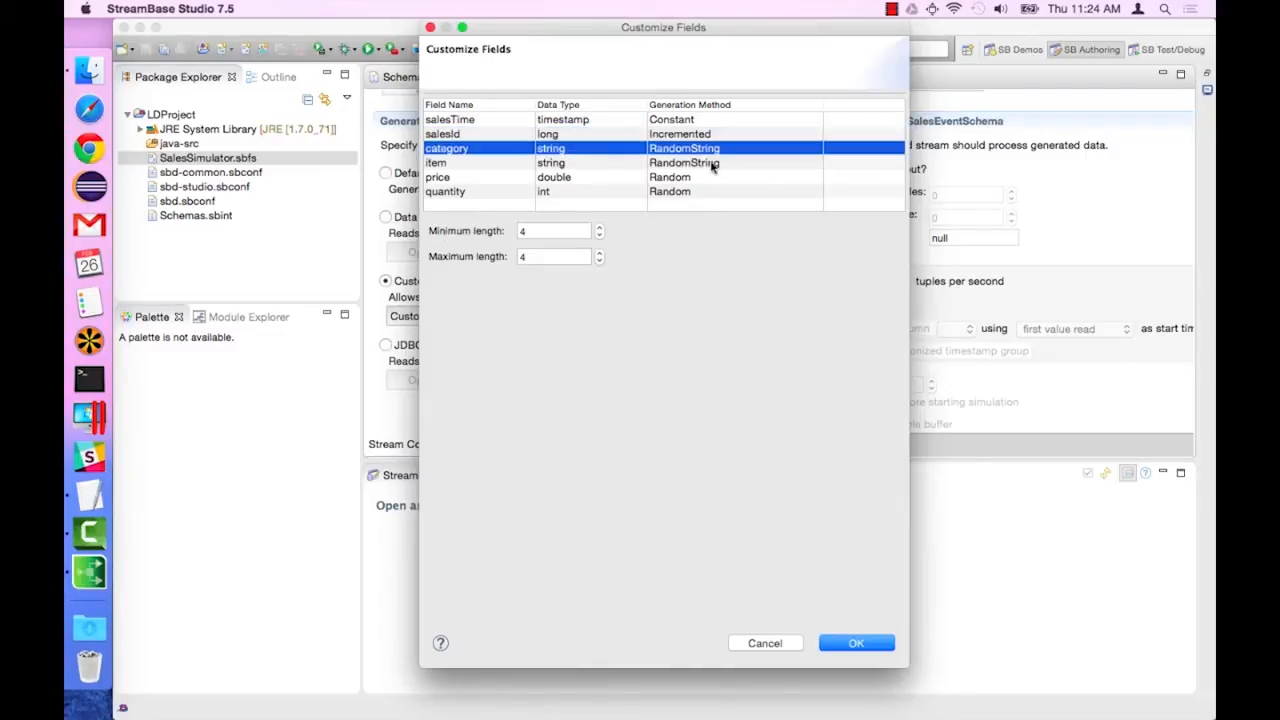
pyautogui.click(815, 150)
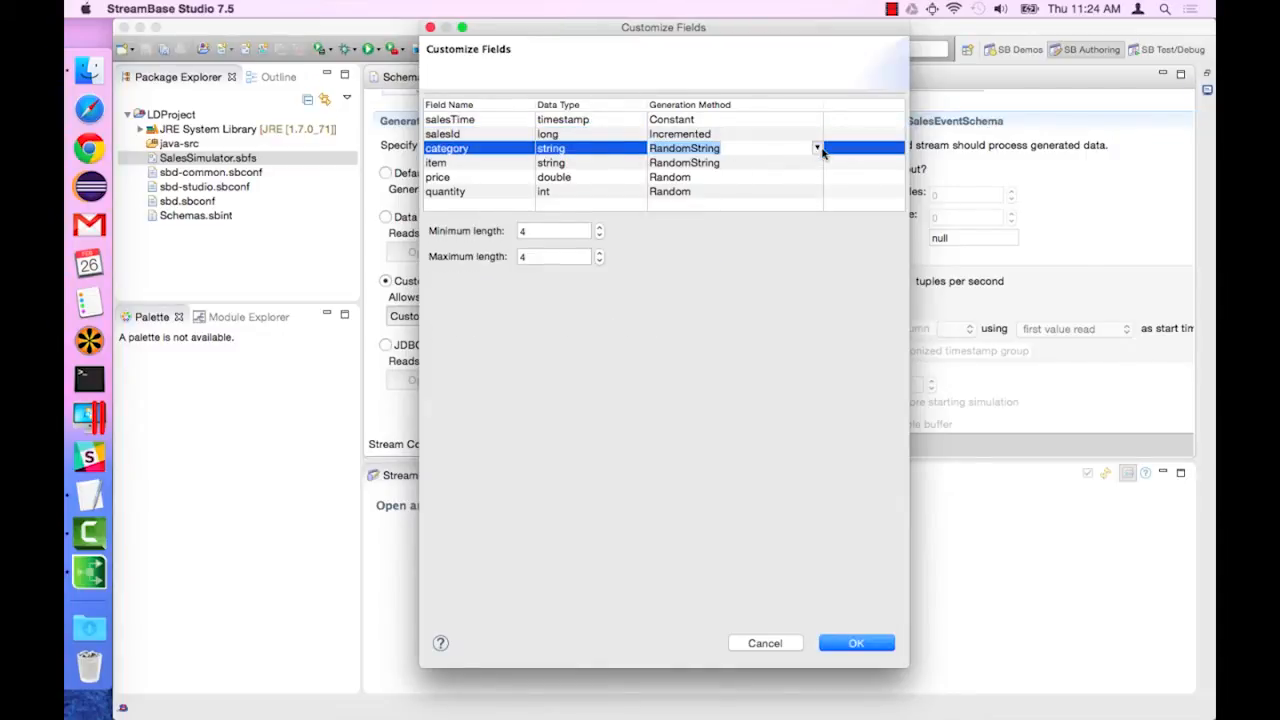
pyautogui.click(818, 149)
pyautogui.click(690, 177)
pyautogui.click(489, 255)
pyautogui.click(878, 254)
pyautogui.write('books')
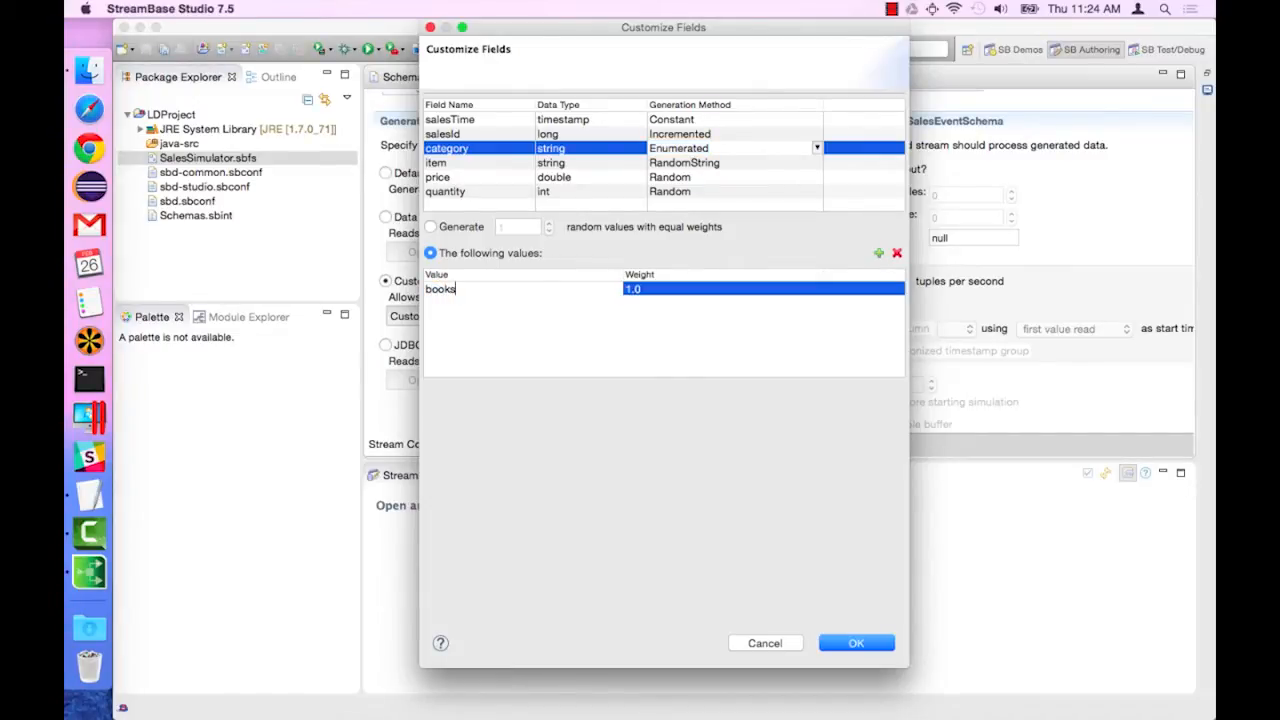
pyautogui.press('Return')
pyautogui.click(879, 253)
pyautogui.write('toys')
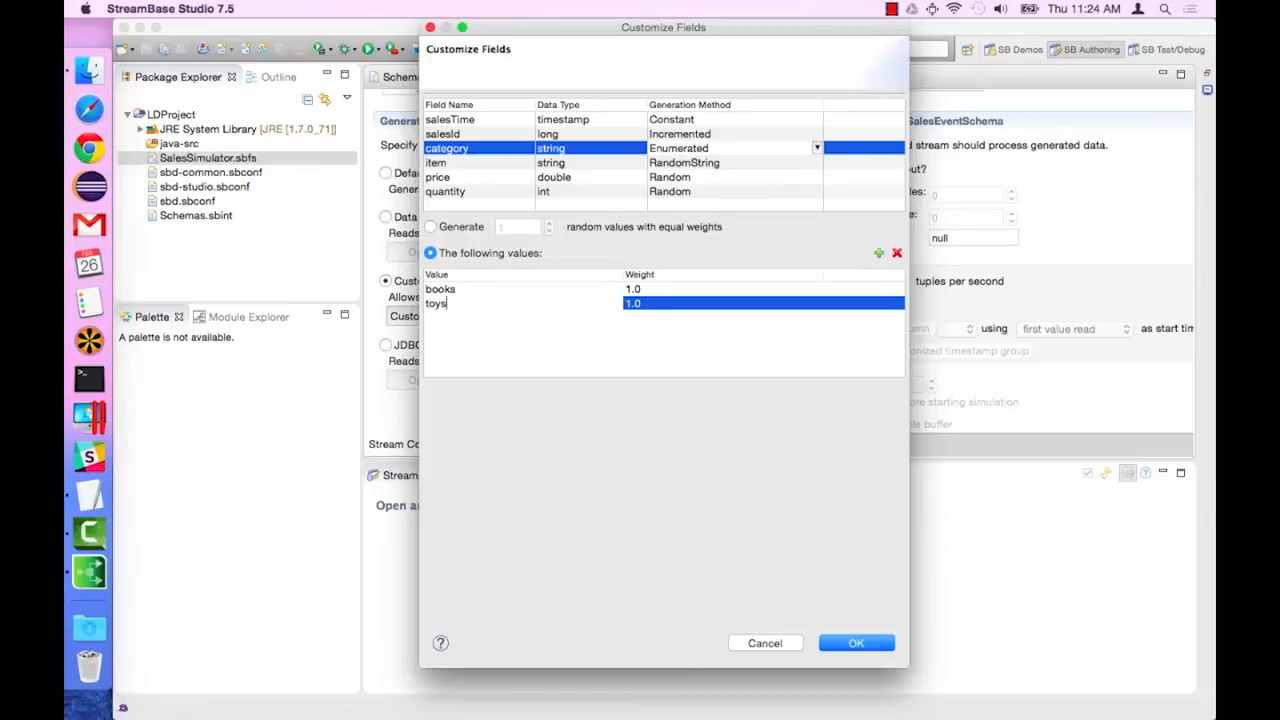
pyautogui.press('Return')
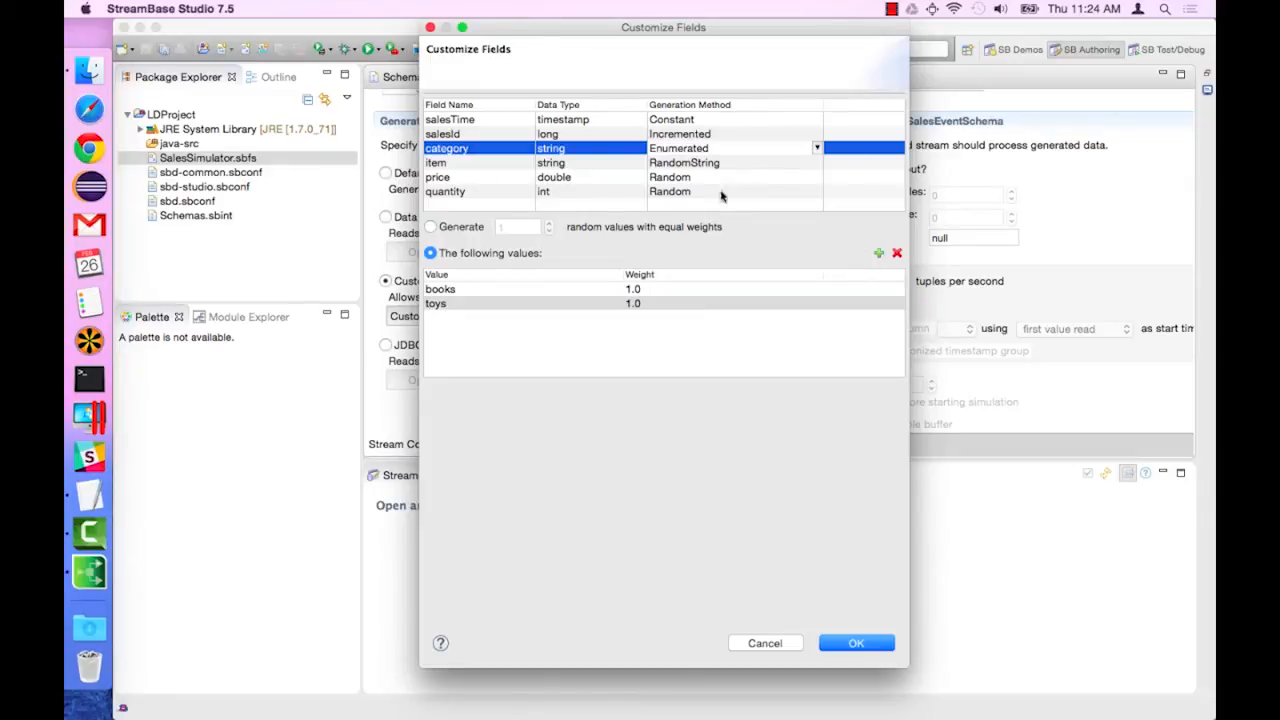
# - Set the item field's generation method to Conditional, depending on the category field
pyautogui.click(518, 164)
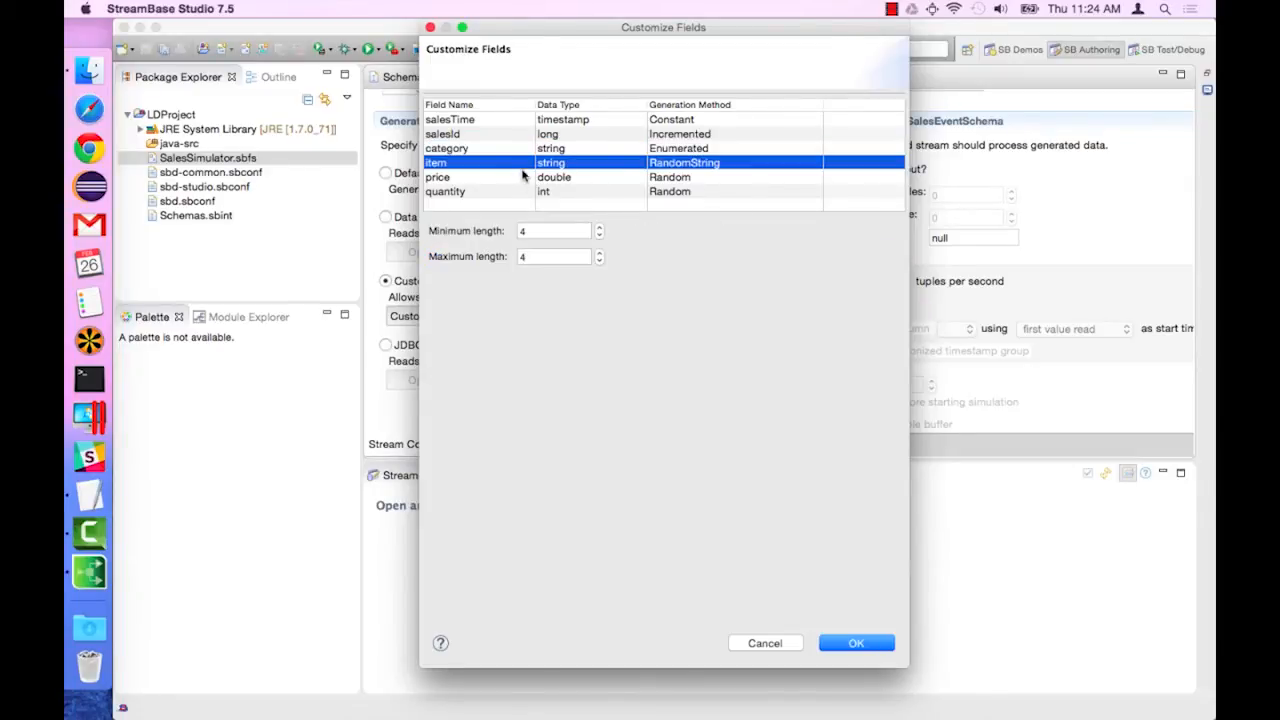
pyautogui.click(791, 164)
pyautogui.click(816, 162)
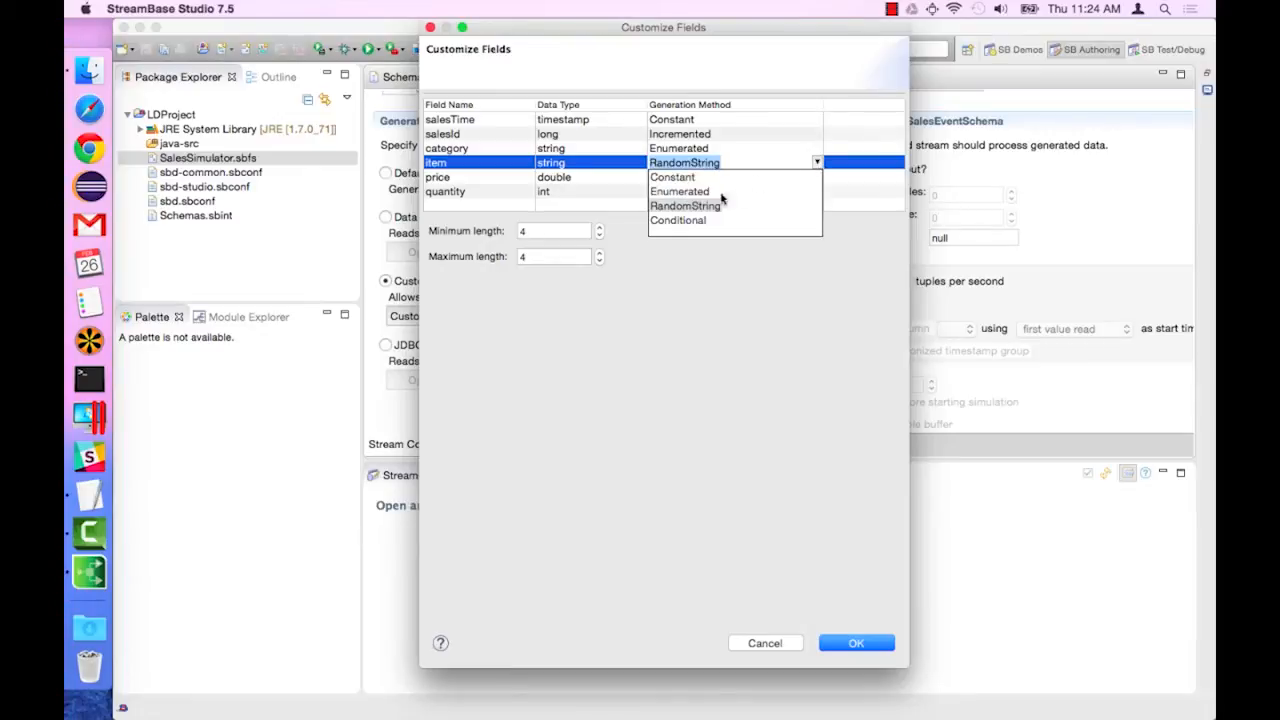
pyautogui.click(700, 219)
pyautogui.click(836, 229)
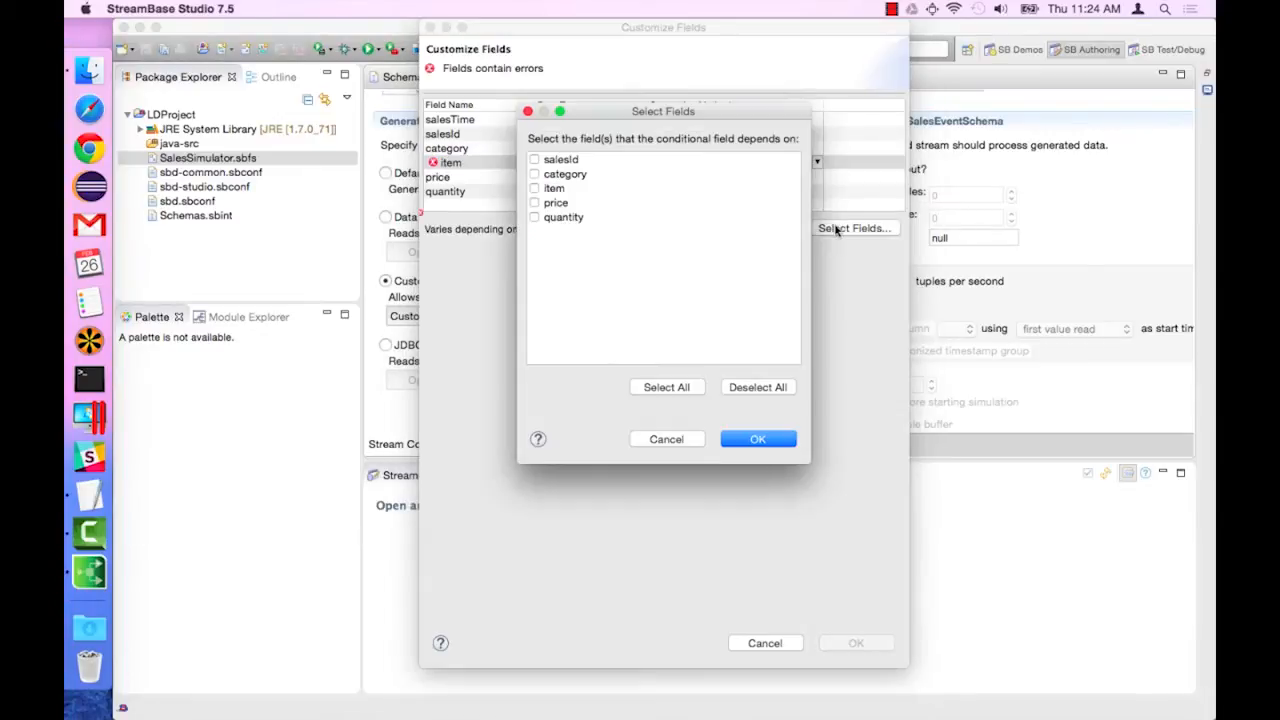
pyautogui.click(548, 178)
pyautogui.click(752, 440)
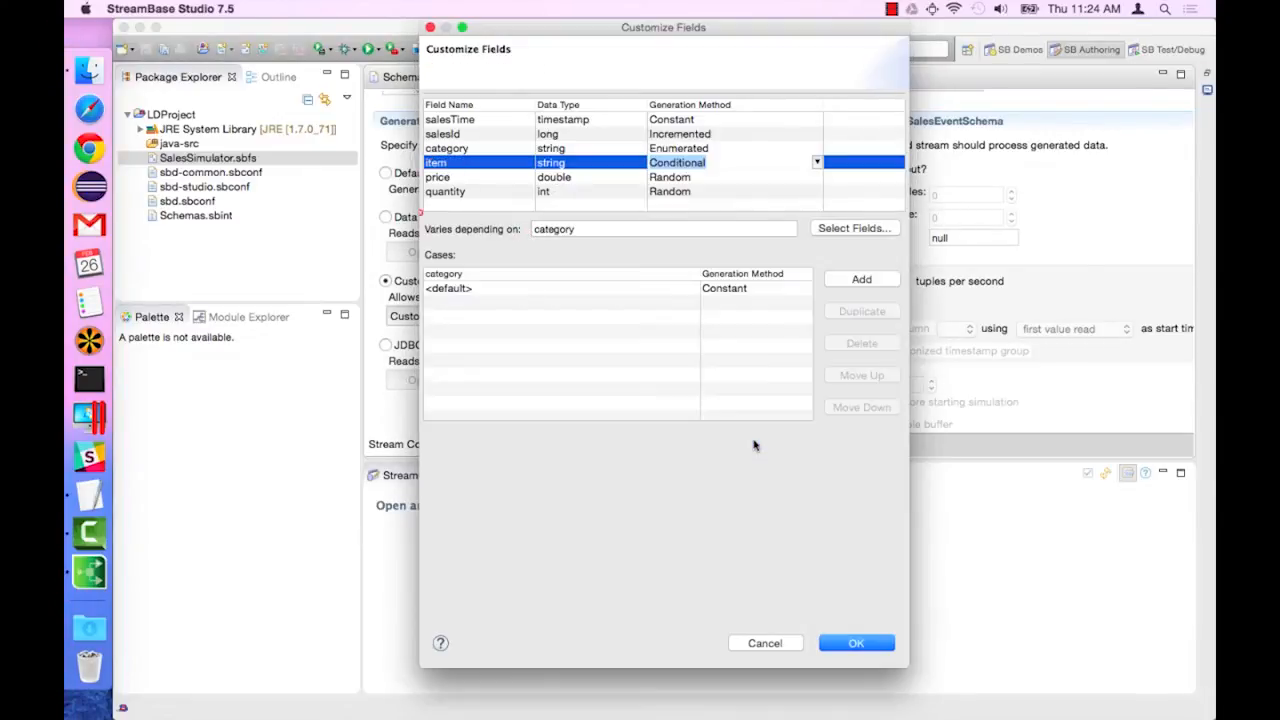
# - Add two cases for the item field, one for category books and one for category toys
pyautogui.click(850, 282)
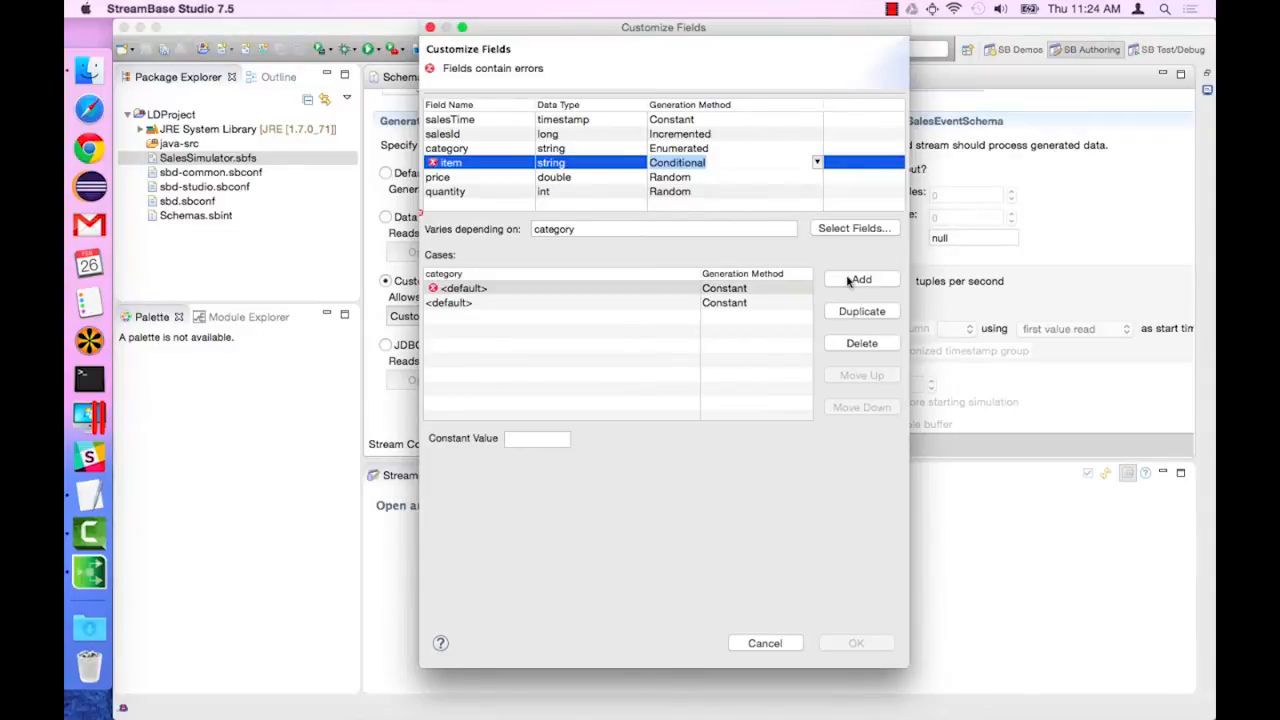
pyautogui.click(528, 288)
pyautogui.click(693, 288)
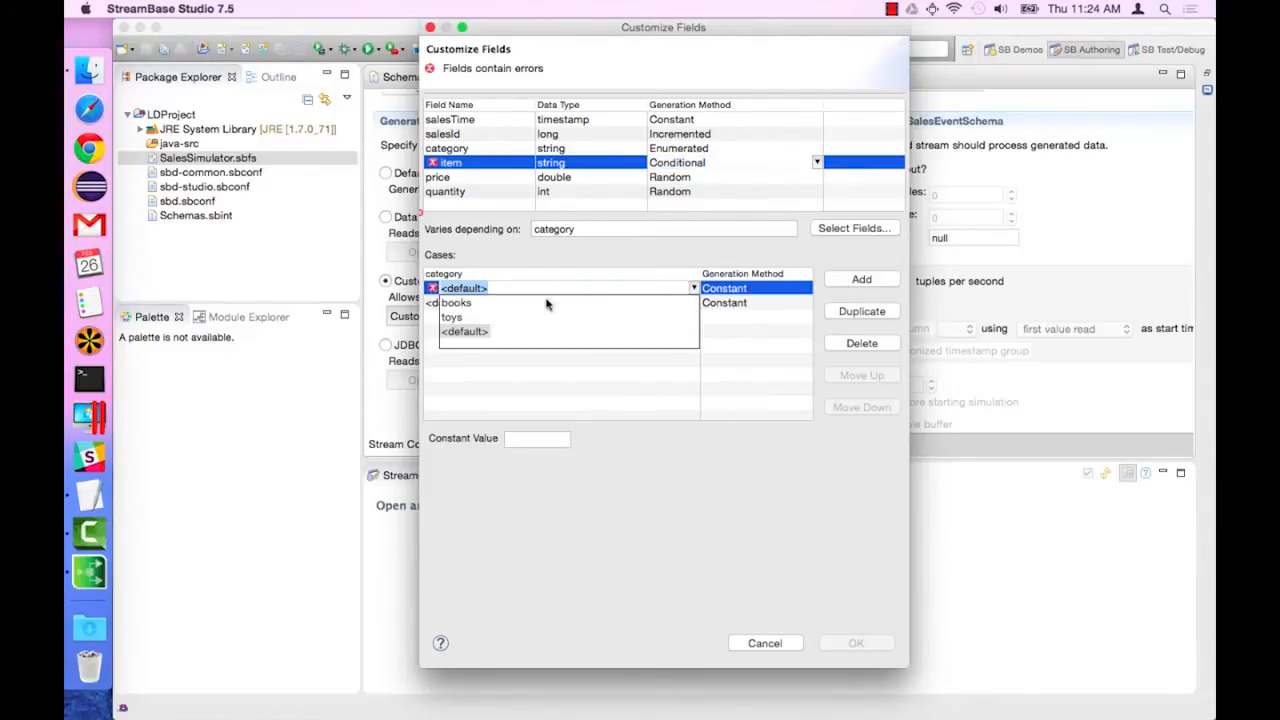
pyautogui.click(472, 302)
pyautogui.click(858, 280)
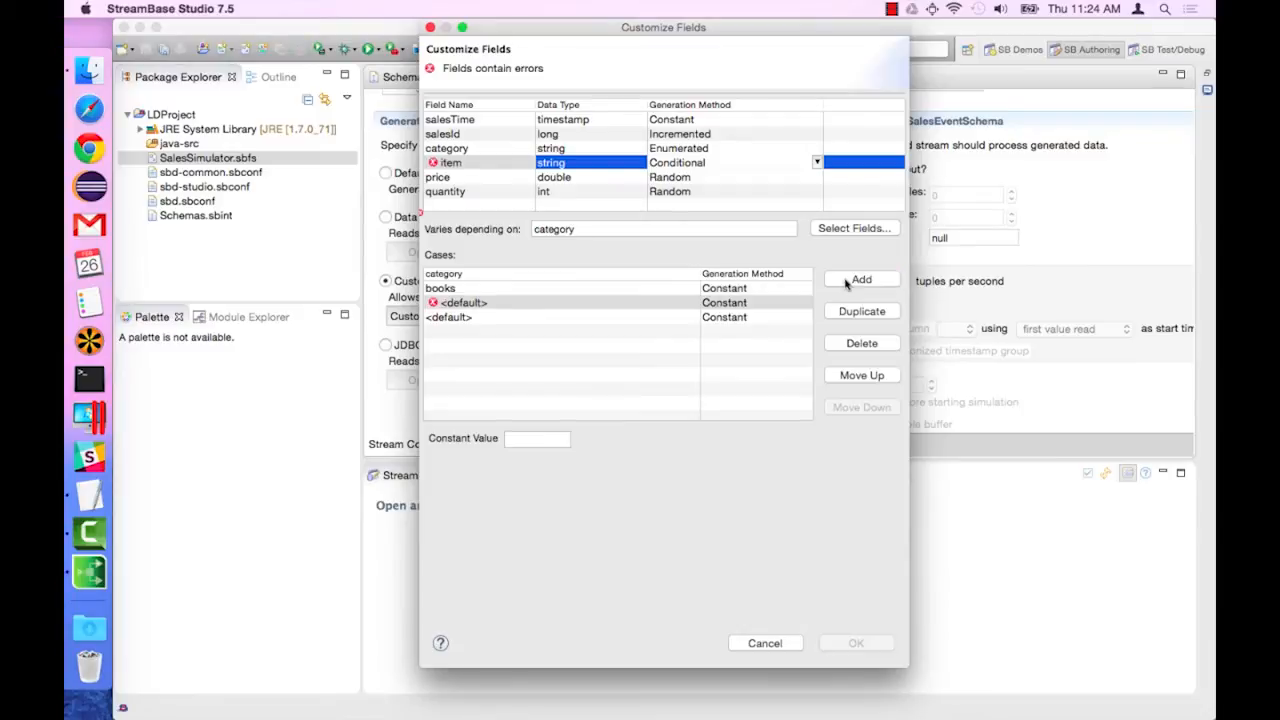
pyautogui.click(690, 301)
pyautogui.click(690, 301)
pyautogui.click(468, 331)
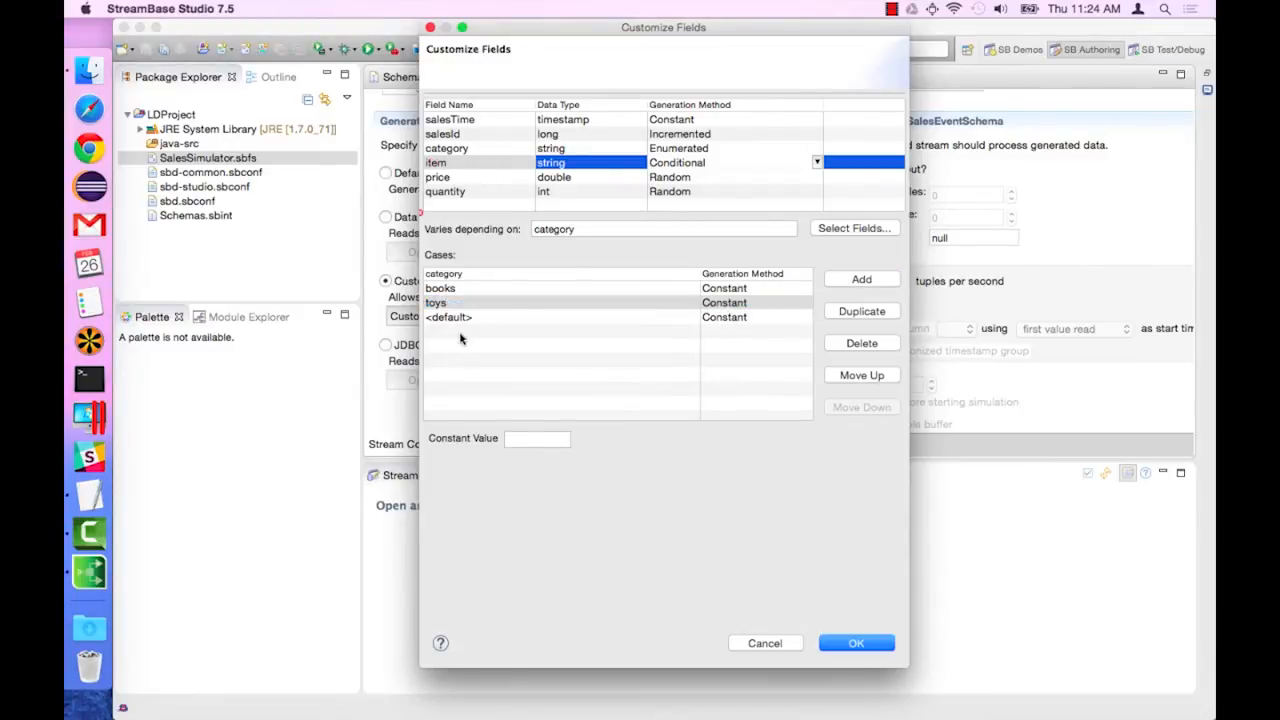
# - Set the books case of the item field to Enumerated and add the value Robinson Crusoe
pyautogui.click(713, 290)
pyautogui.click(806, 288)
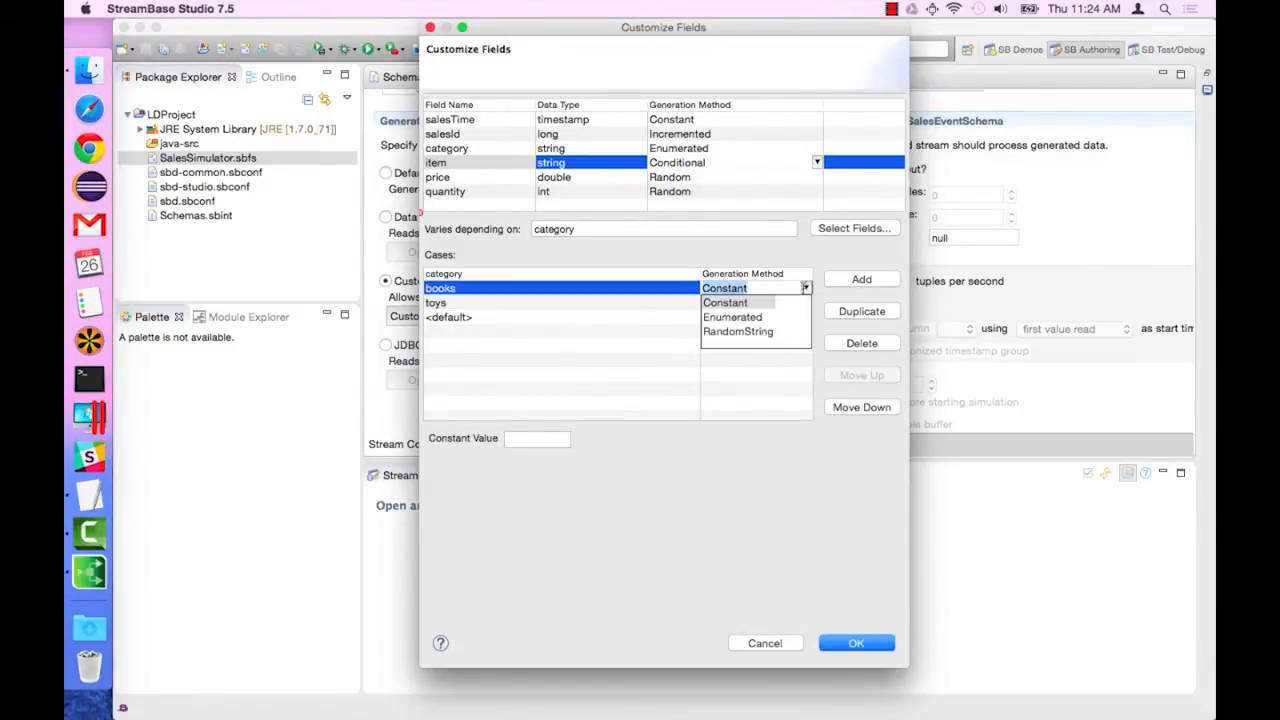
pyautogui.click(755, 318)
pyautogui.click(480, 464)
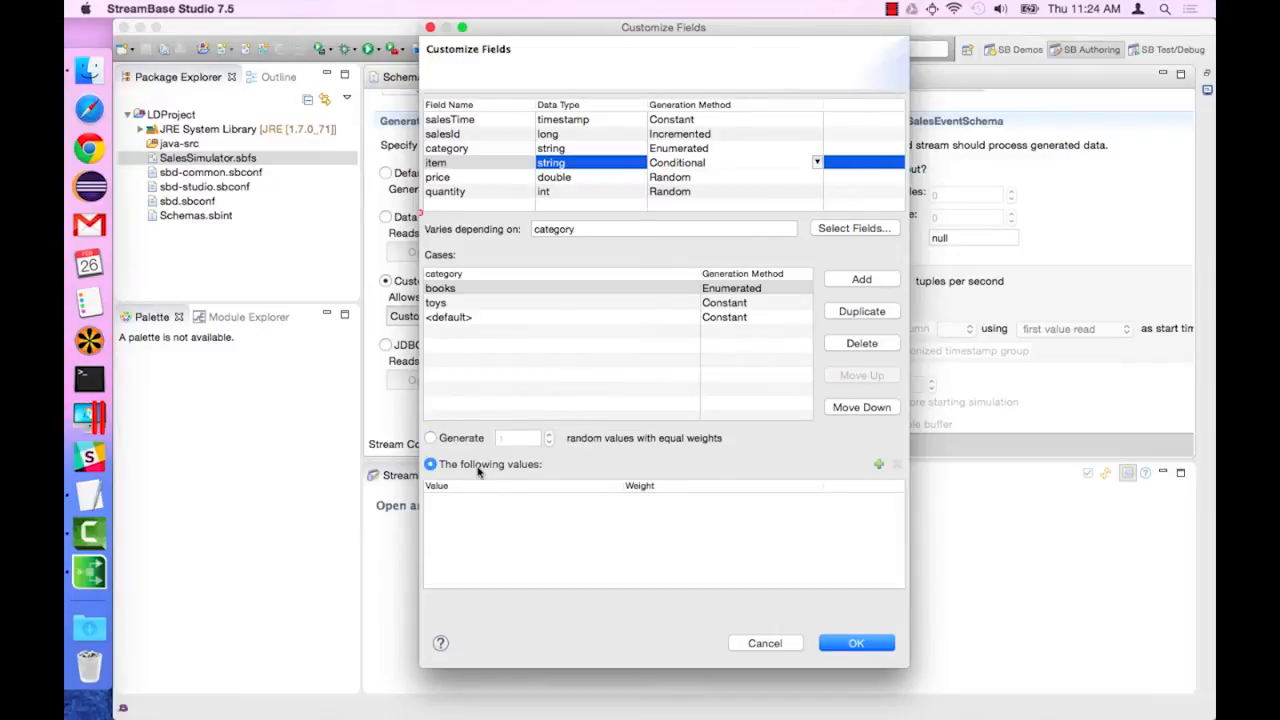
pyautogui.click(879, 468)
pyautogui.write('Robins')
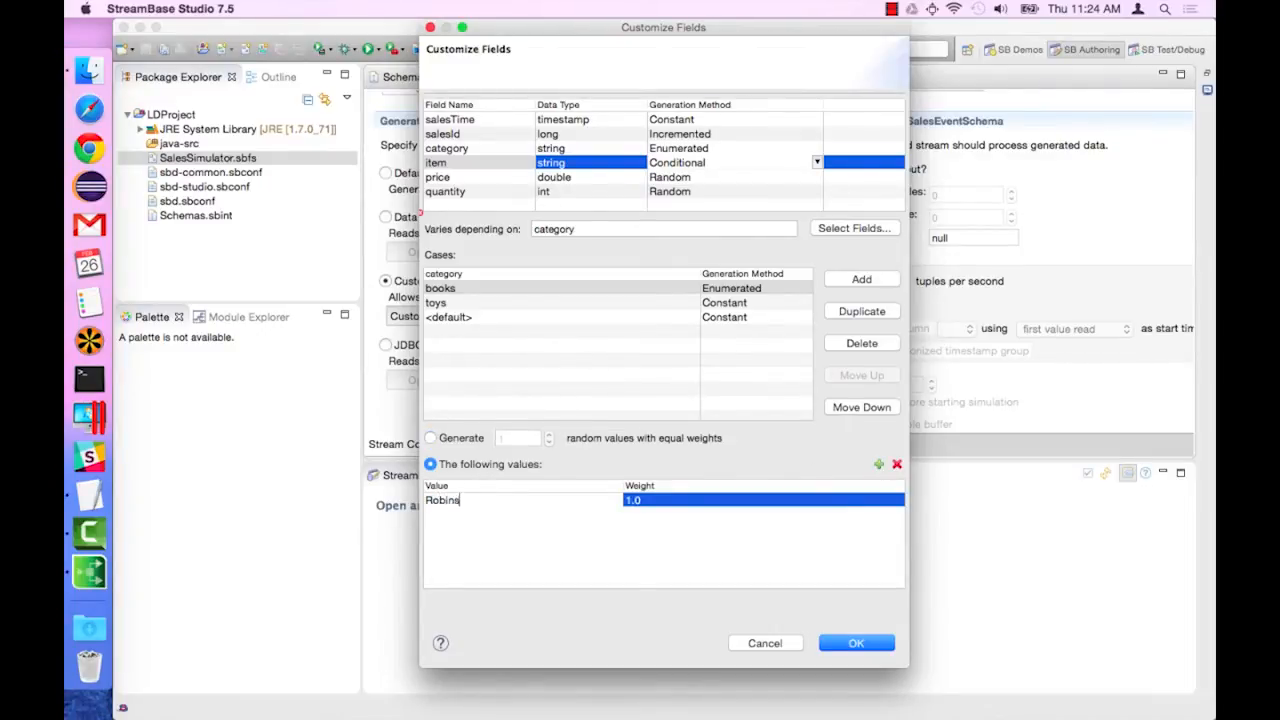
pyautogui.write('on Crusoe')
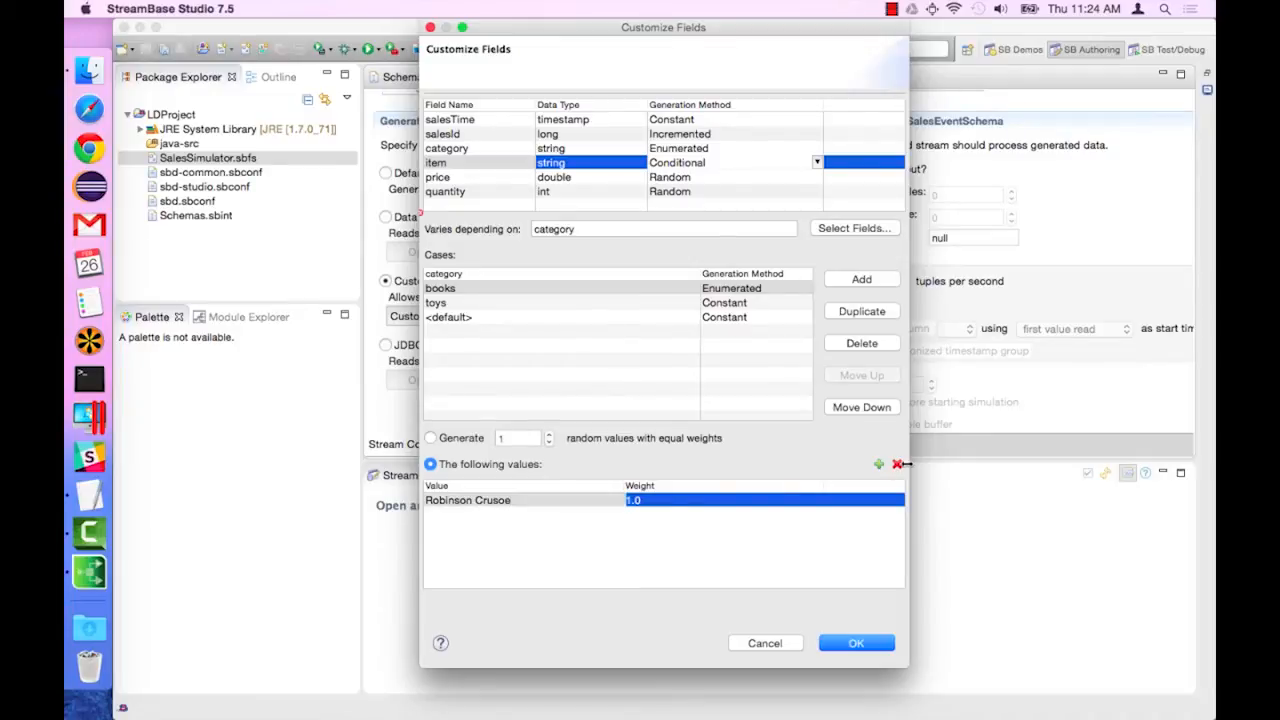
# - Add the values Don Quixote and Peter Pan to the books case of the item field
pyautogui.click(879, 464)
pyautogui.write('Don Quixoe')
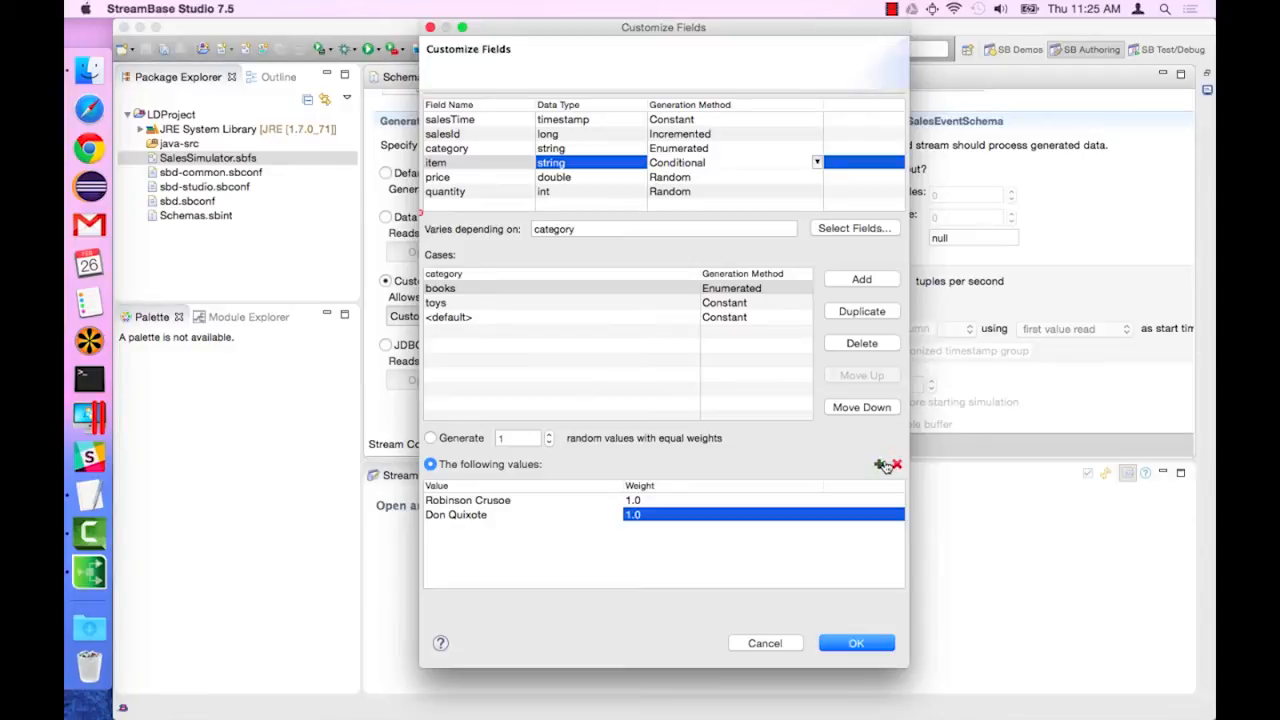
pyautogui.click(878, 466)
pyautogui.click(557, 509)
pyautogui.click(544, 508)
pyautogui.press('super+a')
pyautogui.write('Don Quixo')
pyautogui.press('Return')
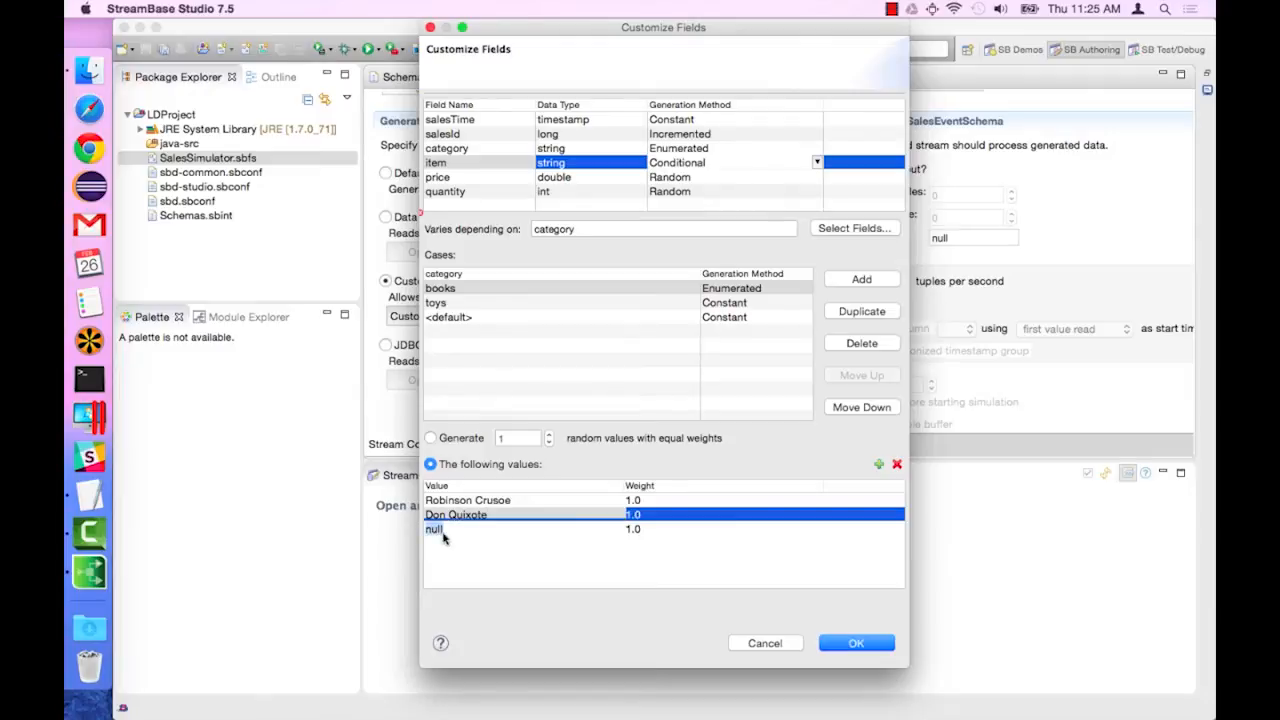
pyautogui.click(440, 531)
pyautogui.press('super+a')
pyautogui.write('Peter Pan')
pyautogui.press('Tab')
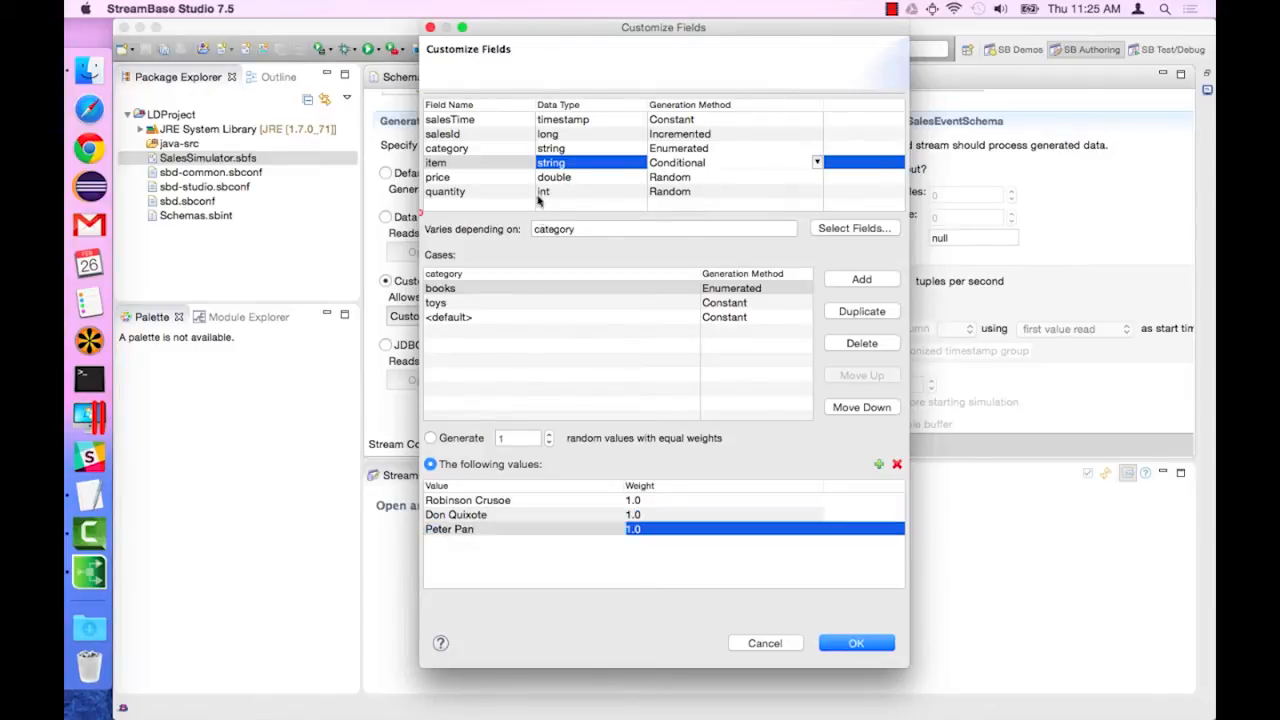
# - Set the toys case of the item field to the Enumerated generation method, using a list of specified values
pyautogui.click(497, 302)
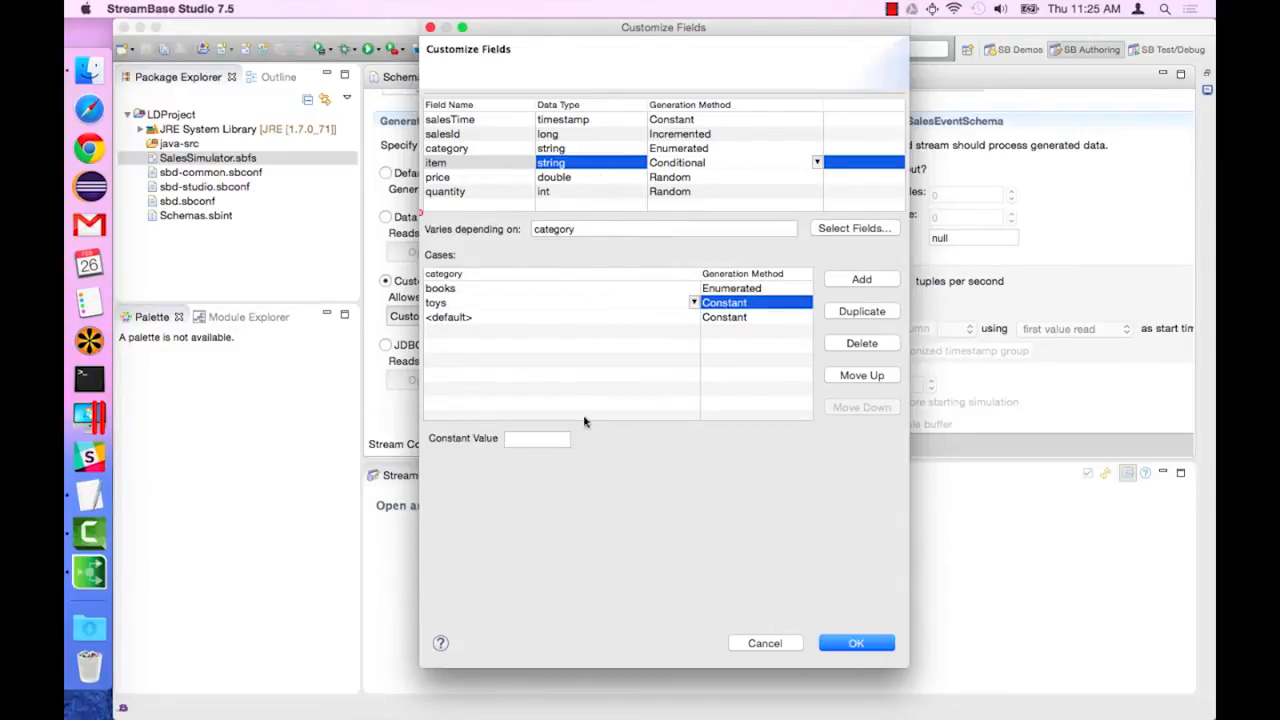
pyautogui.click(806, 308)
pyautogui.click(806, 305)
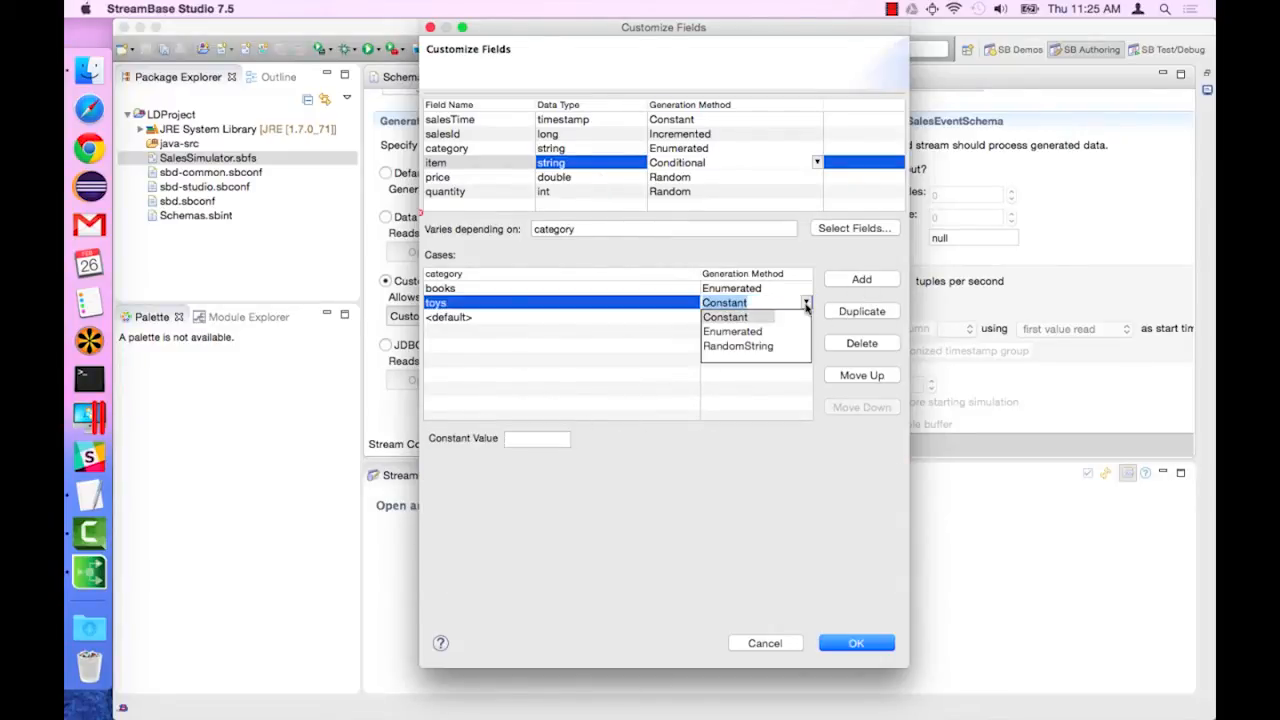
pyautogui.click(748, 332)
pyautogui.click(514, 465)
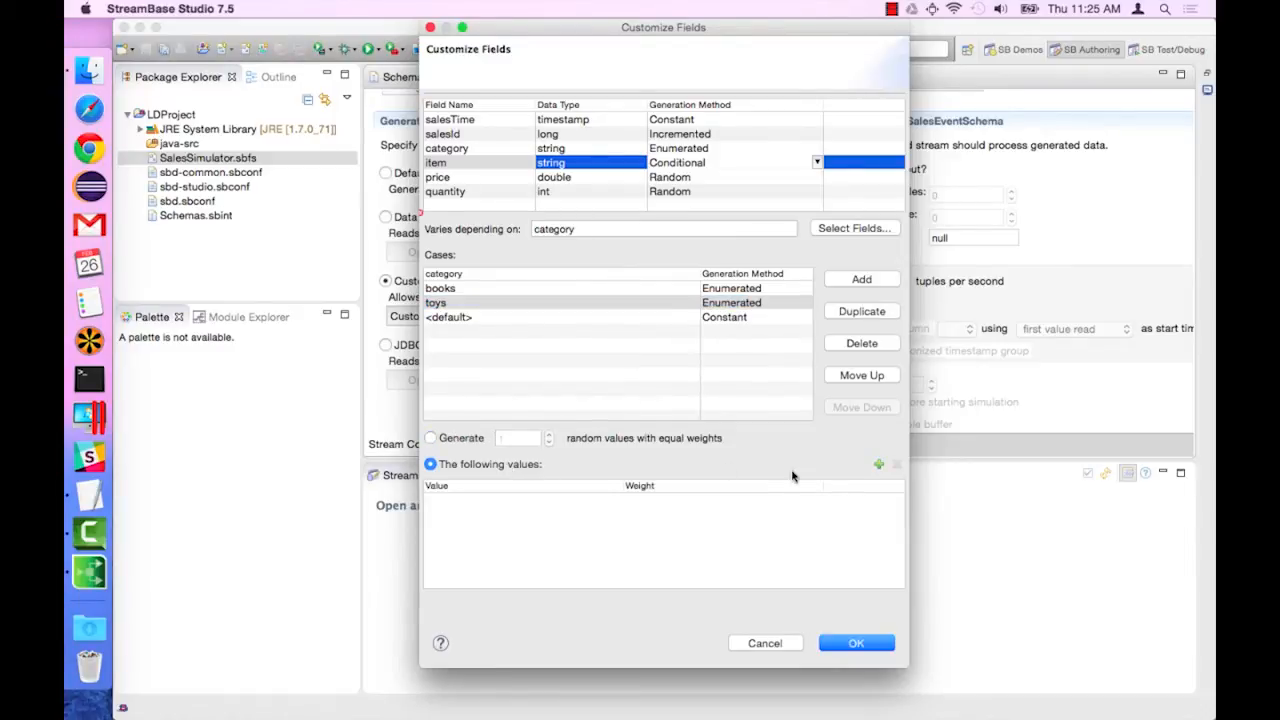
# - Add the values blocks and stuffed animals to the toys case of the item field
pyautogui.click(879, 464)
pyautogui.click(533, 500)
pyautogui.write('lo')
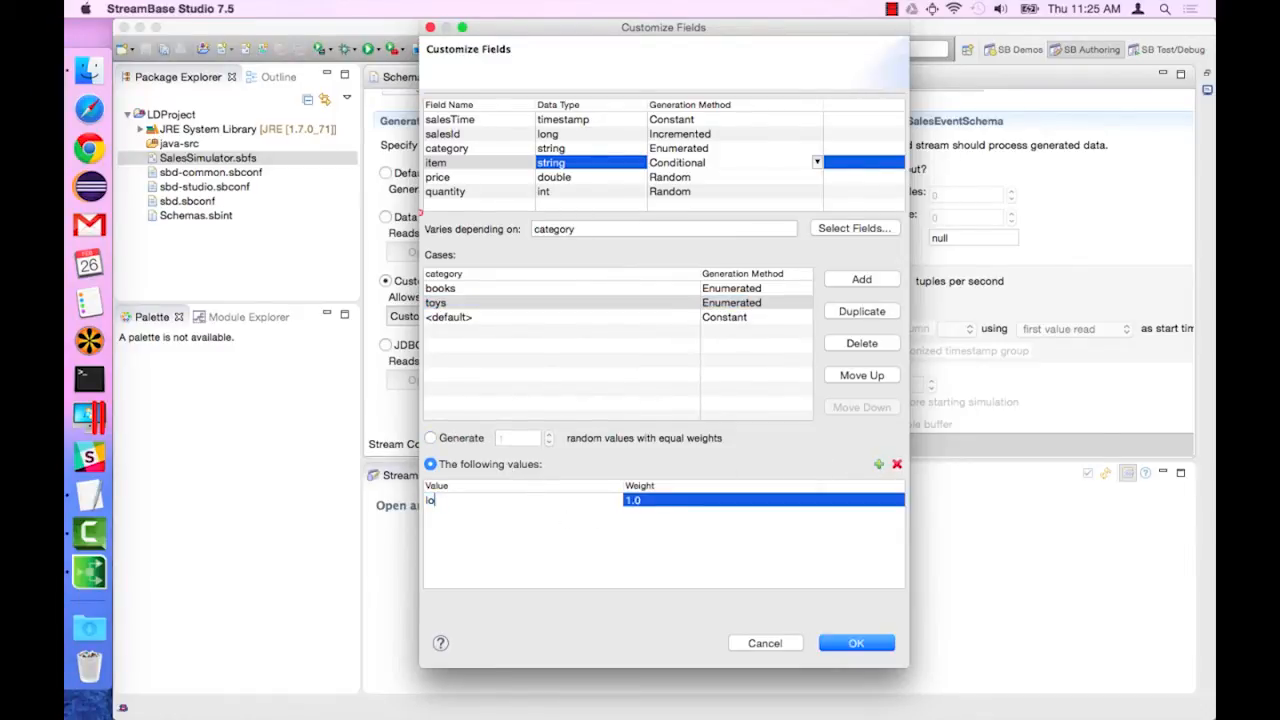
pyautogui.write('locks')
pyautogui.press('Return')
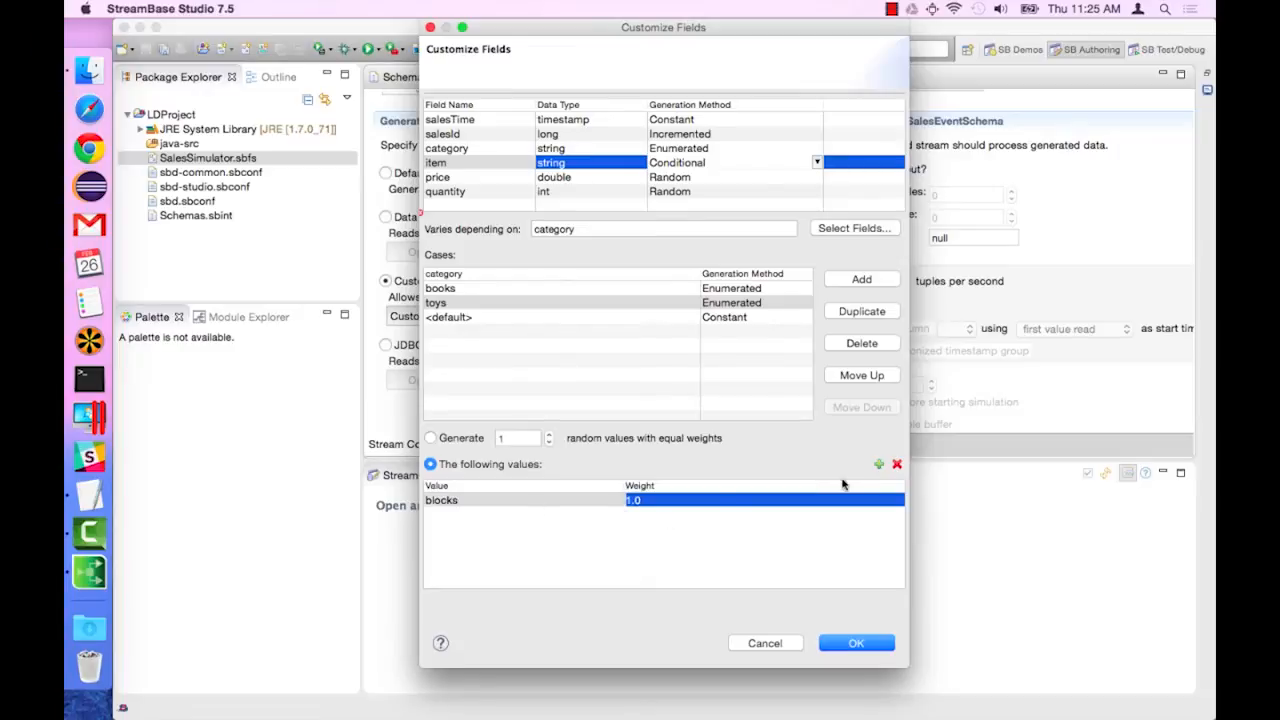
pyautogui.click(879, 464)
pyautogui.click(502, 513)
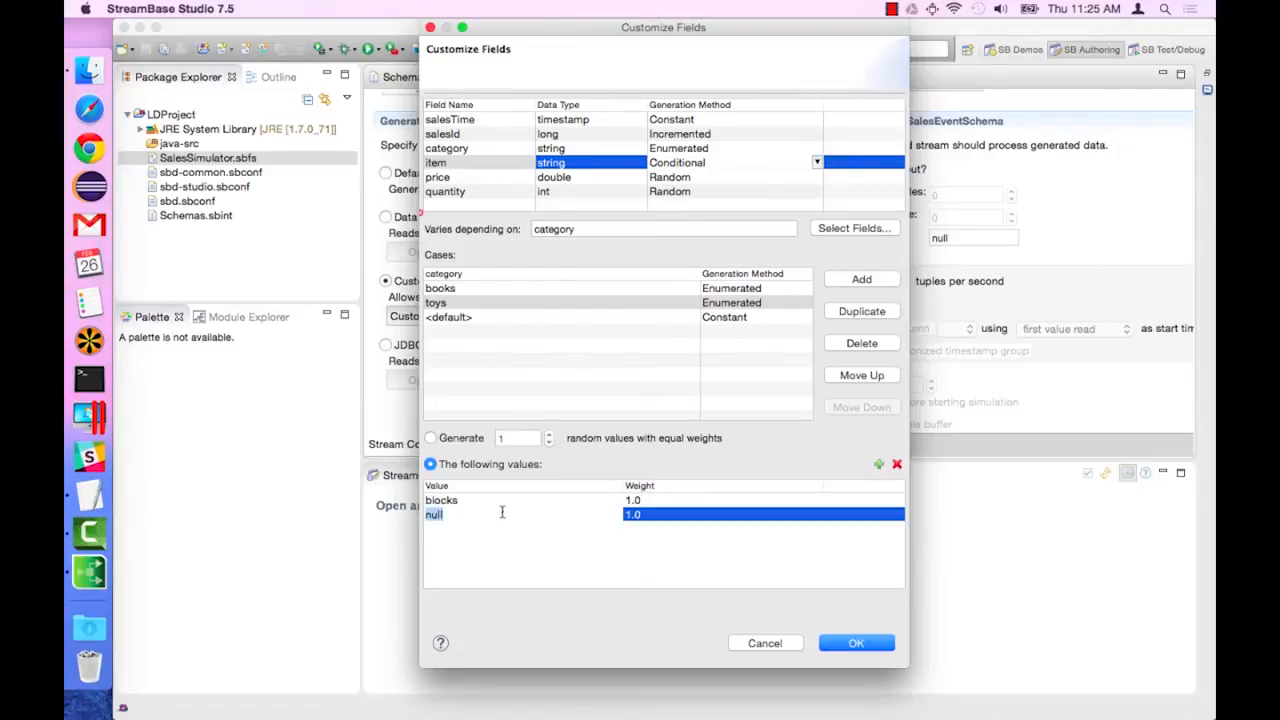
pyautogui.write('stuffed animals')
pyautogui.press('Return')
# - Set the price field's generation method to Uniform with a minimum value of 2 and a maximum value of 12
pyautogui.click(502, 177)
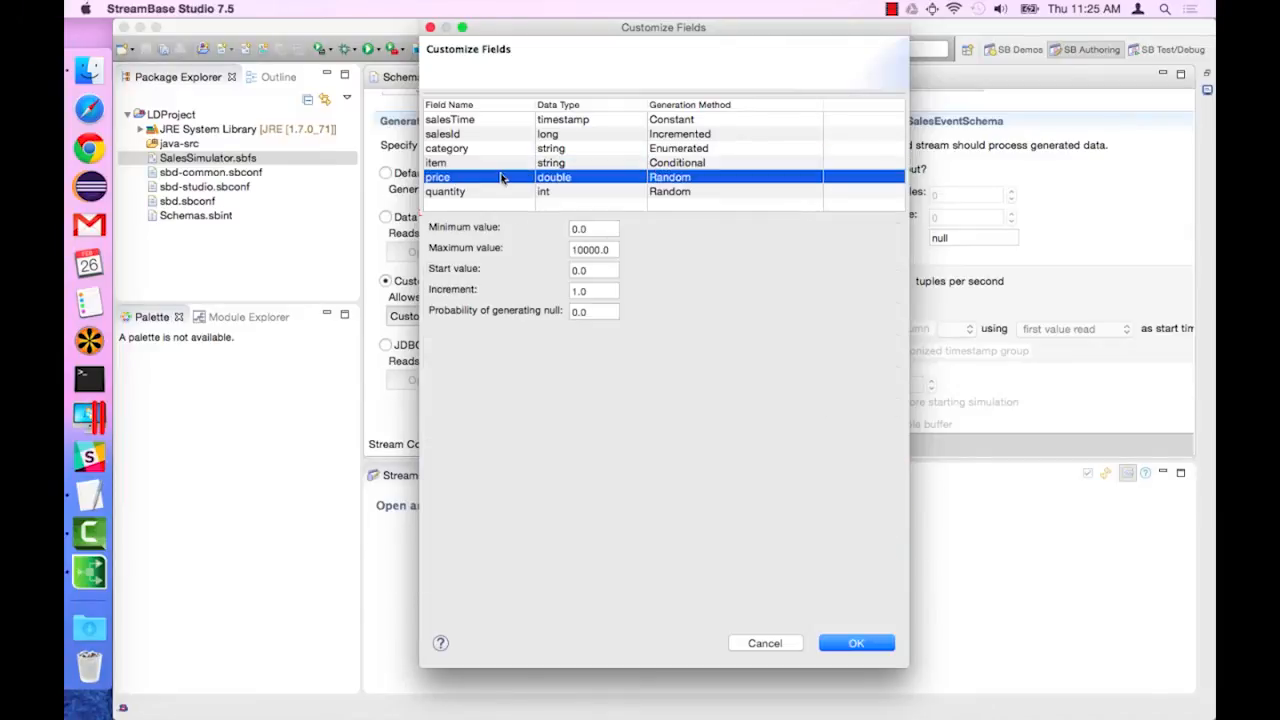
pyautogui.click(814, 177)
pyautogui.click(818, 178)
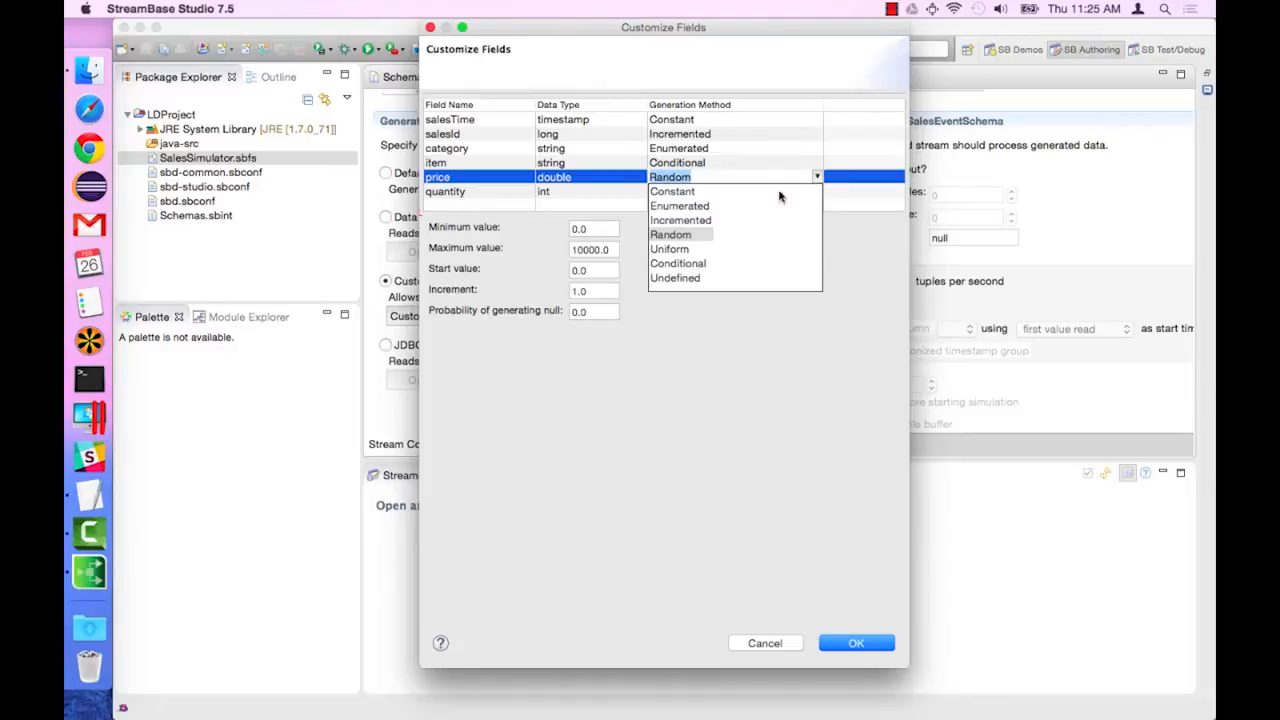
pyautogui.click(692, 250)
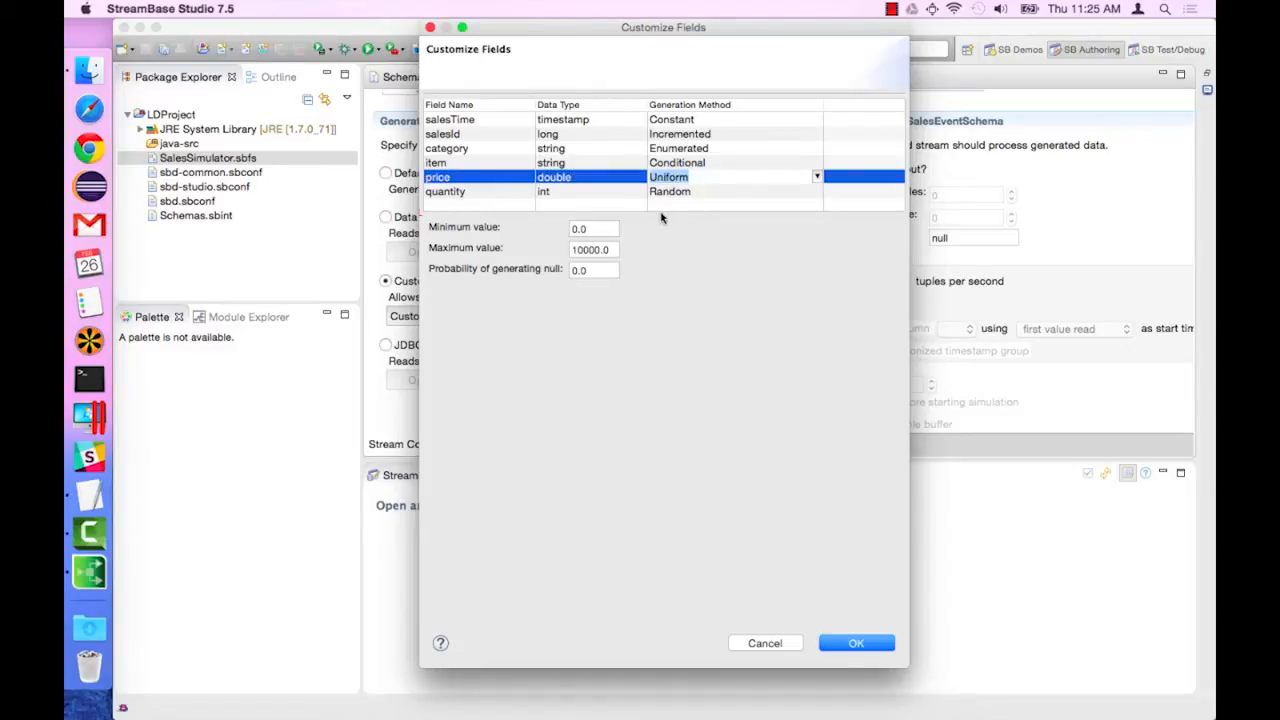
pyautogui.moveTo(592, 230); pyautogui.dragTo(541, 234)
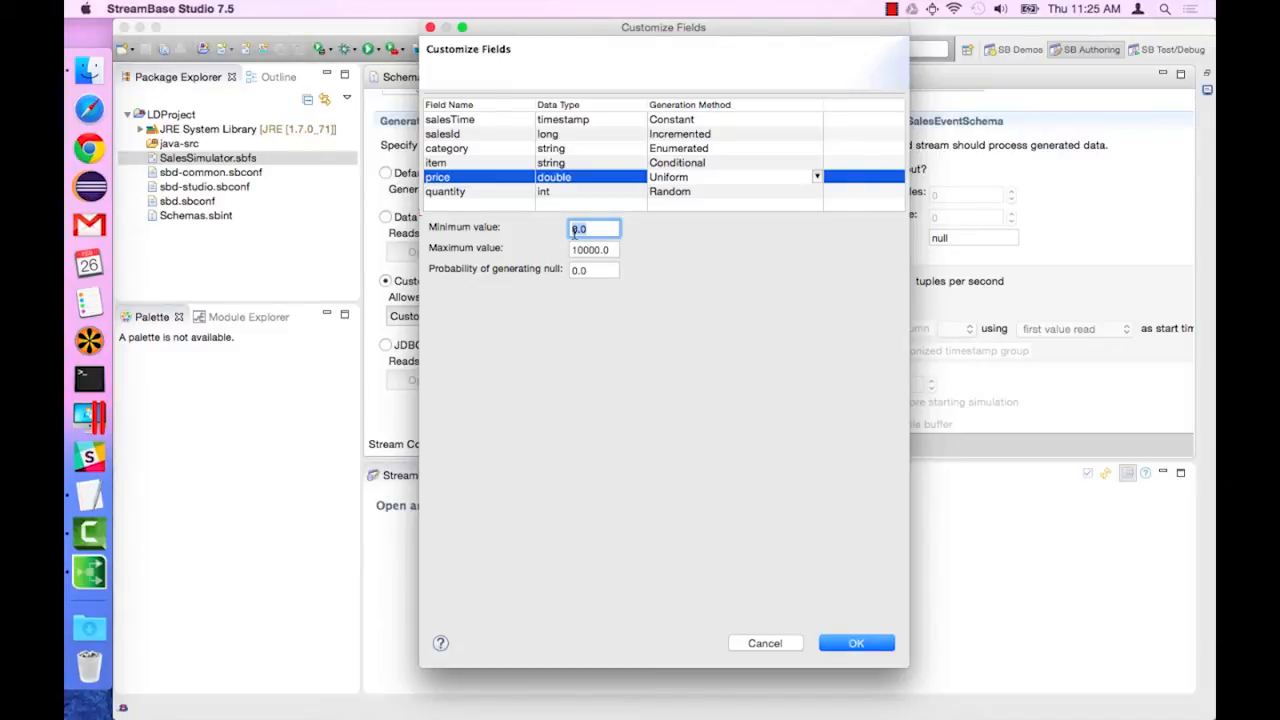
pyautogui.write('2')
pyautogui.press('Tab')
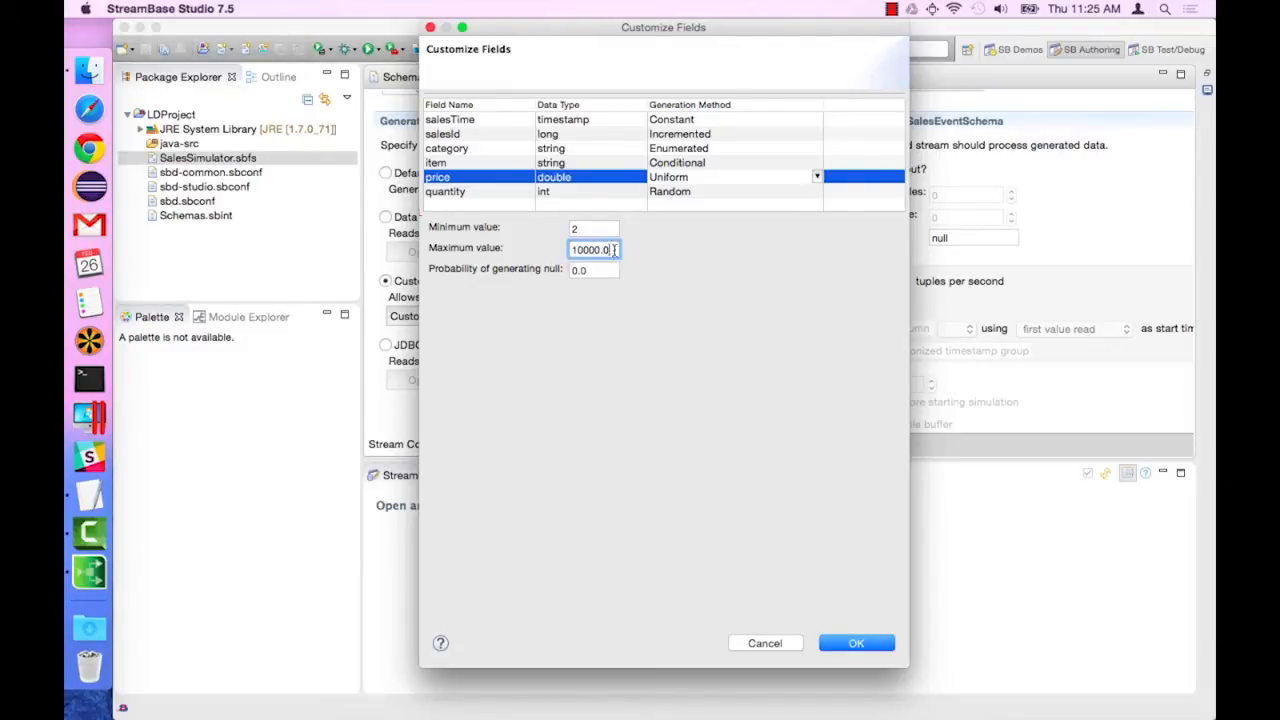
pyautogui.write('12')
# - Set the quantity field's generation method to Uniform with a minimum value of 1 and a maximum value of 7
pyautogui.click(558, 193)
pyautogui.click(675, 195)
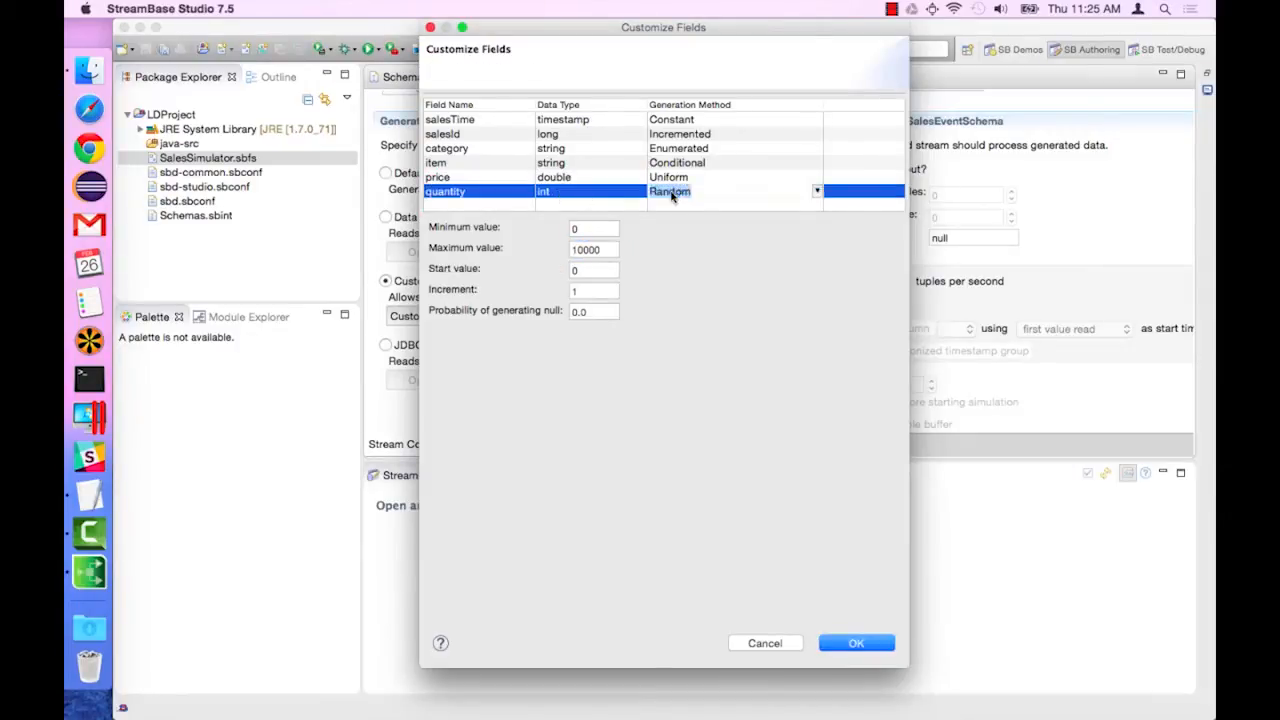
pyautogui.click(817, 195)
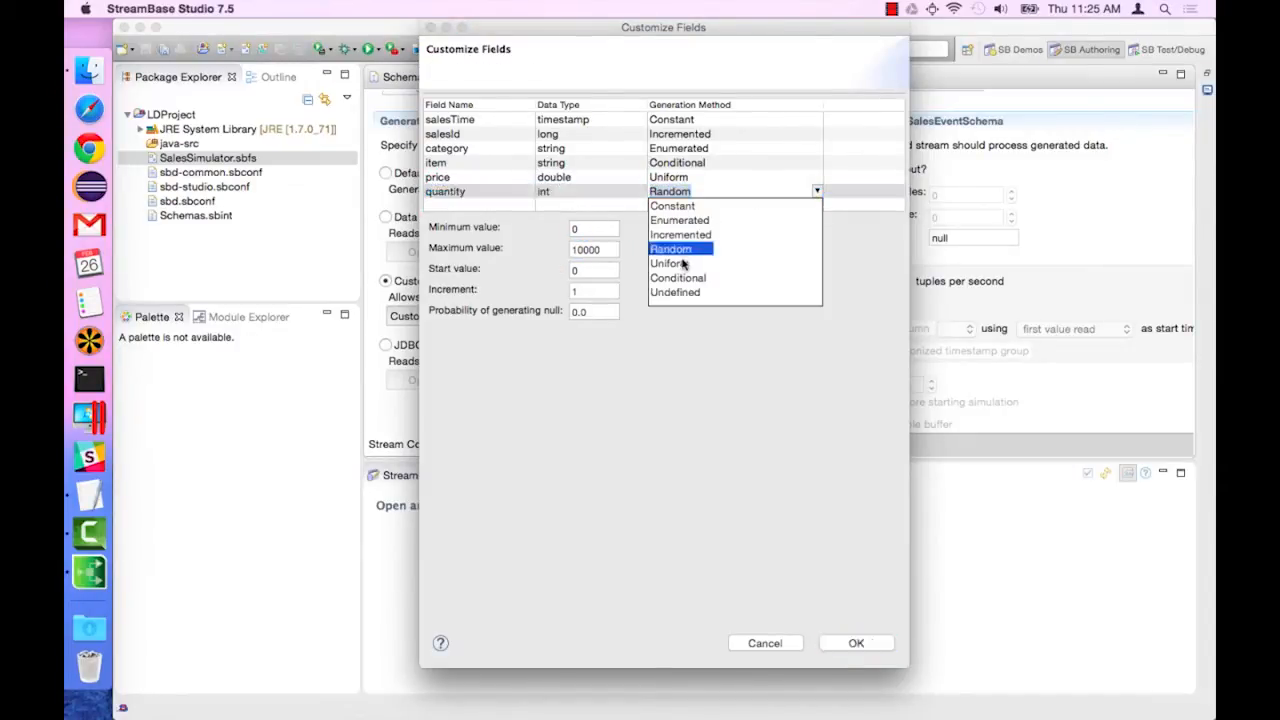
pyautogui.click(686, 266)
pyautogui.doubleClick(606, 230)
pyautogui.write('2')
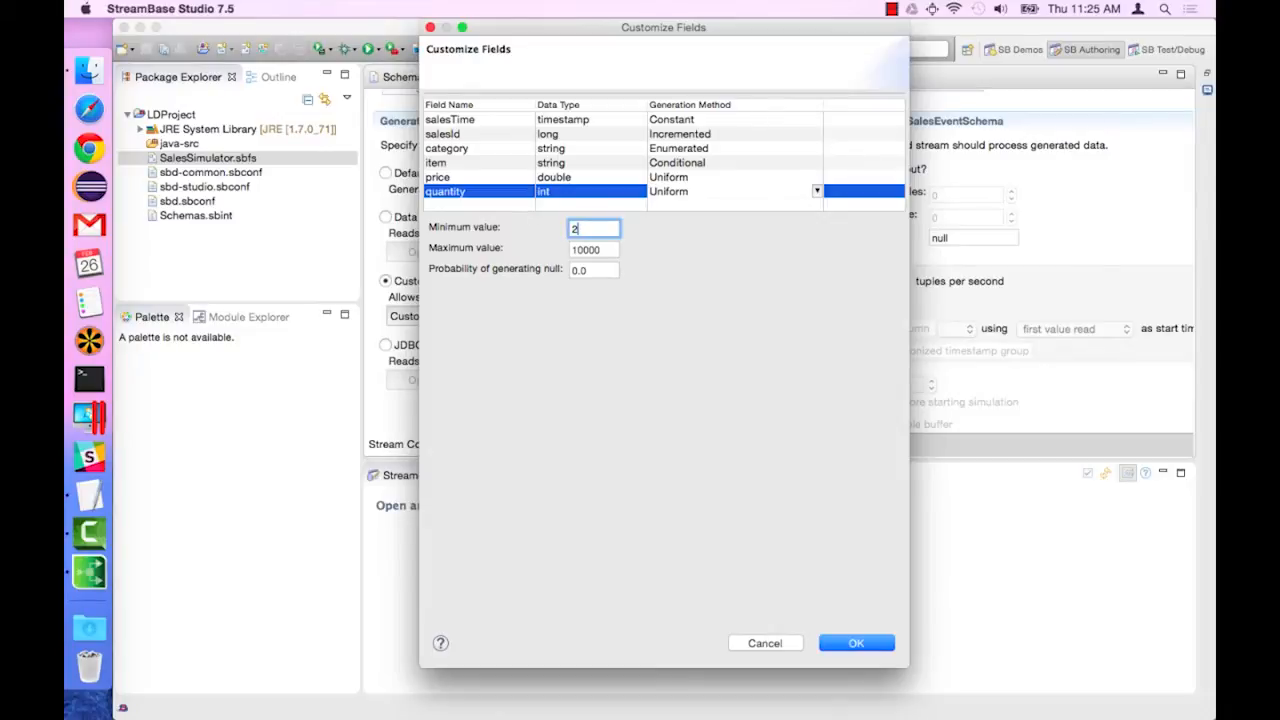
pyautogui.press('BackSpace')
pyautogui.write('1')
pyautogui.press('Tab')
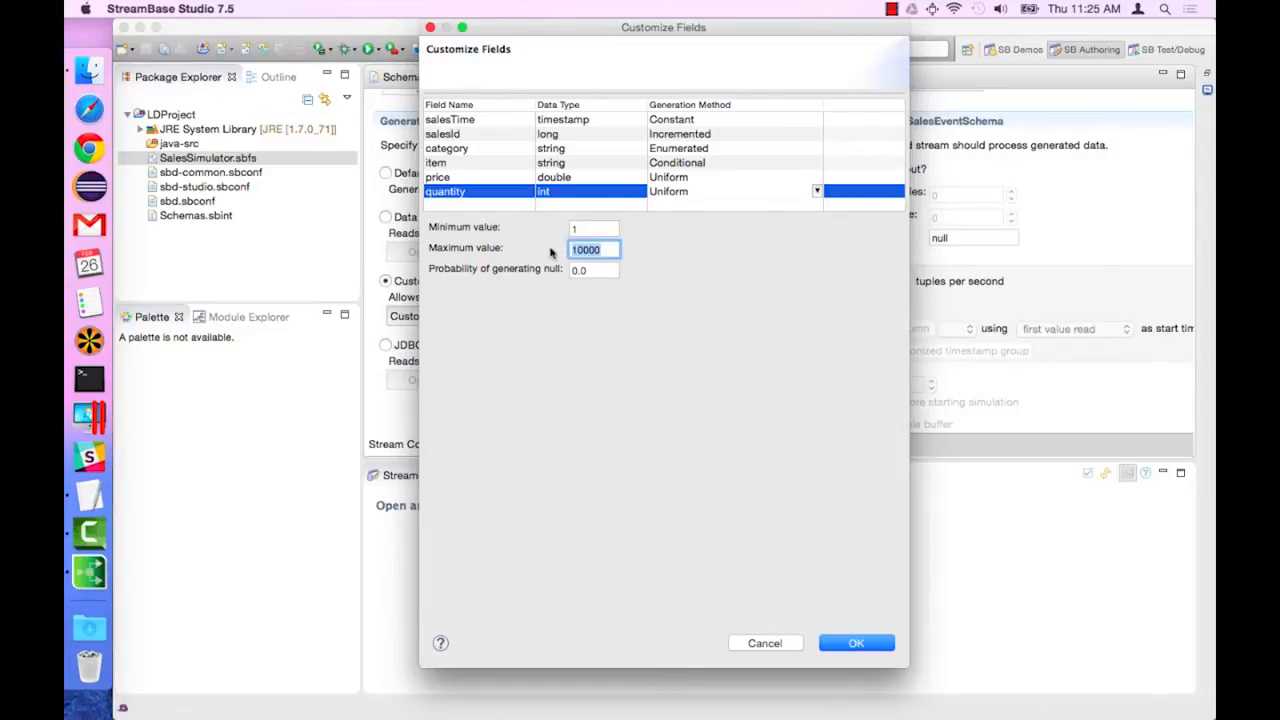
pyautogui.write('7')
# - Apply the field customizations and save the SalesSimulator feed simulation
pyautogui.click(856, 643)
pyautogui.press('super+s')
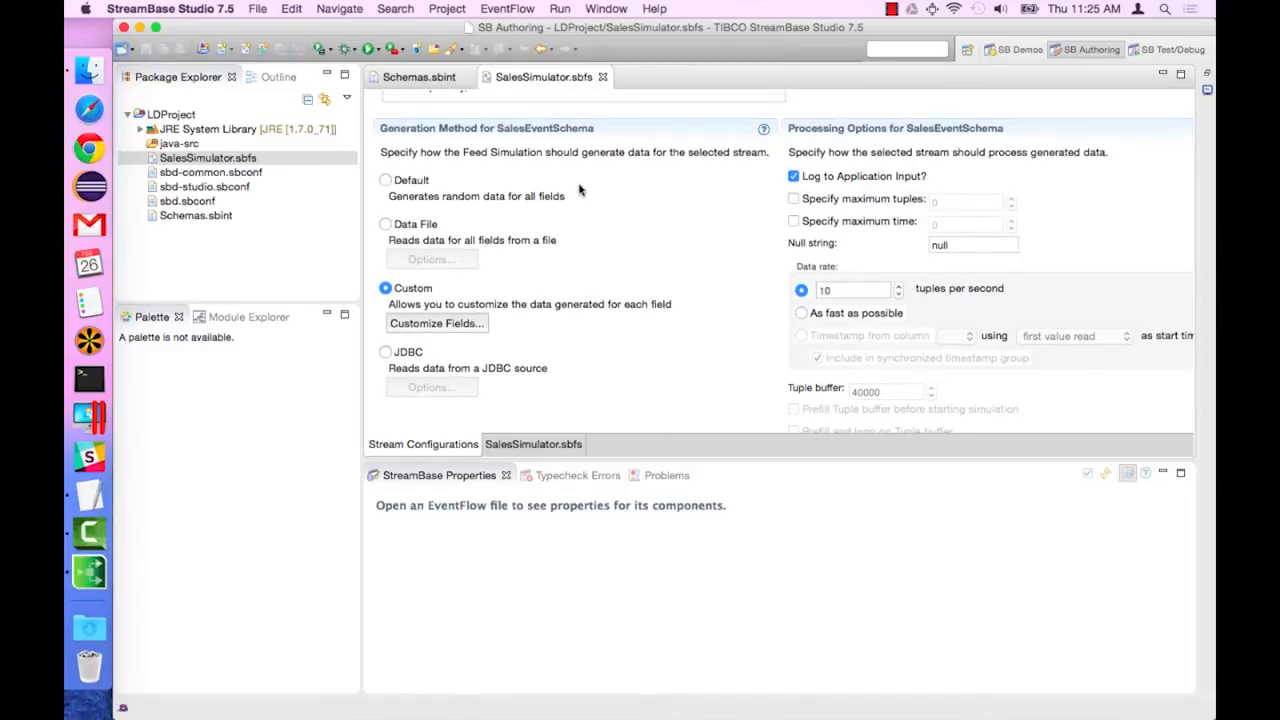
pyautogui.scroll(3, 570, 190)
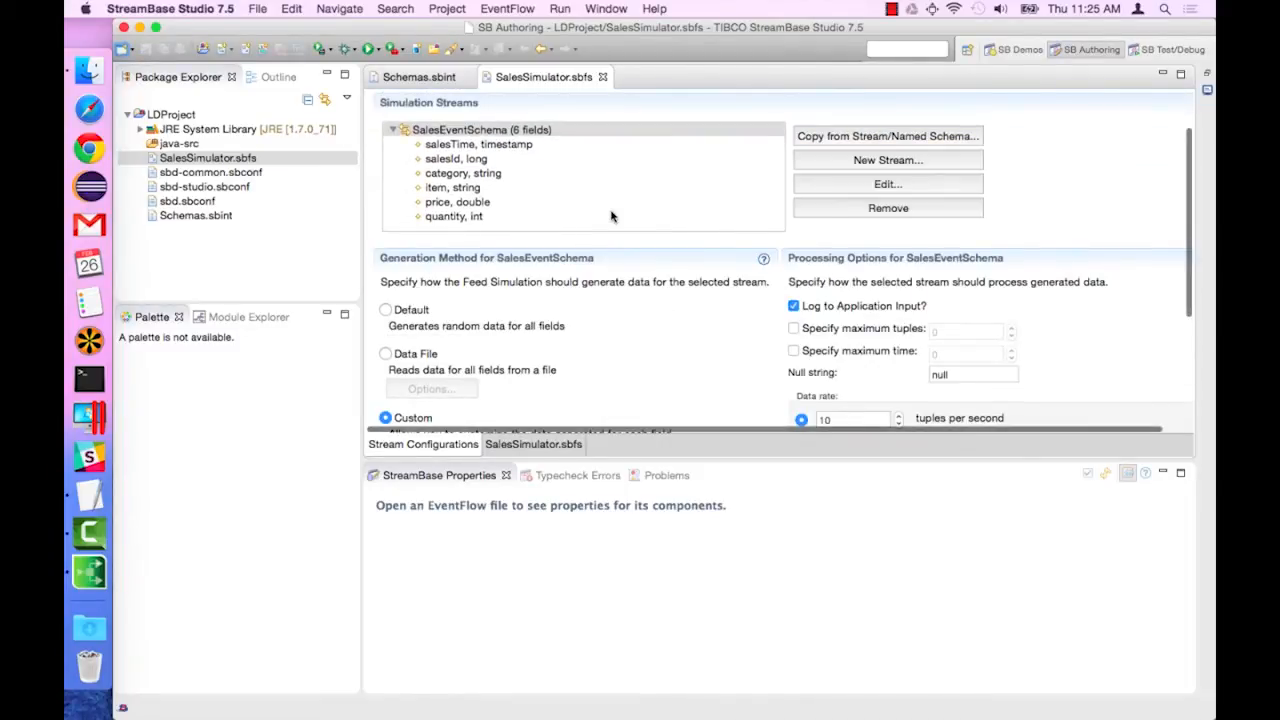
# - Create a TIBCO LiveView configuration file of type Data Table named AllSales in LDProject
pyautogui.click(195, 116)
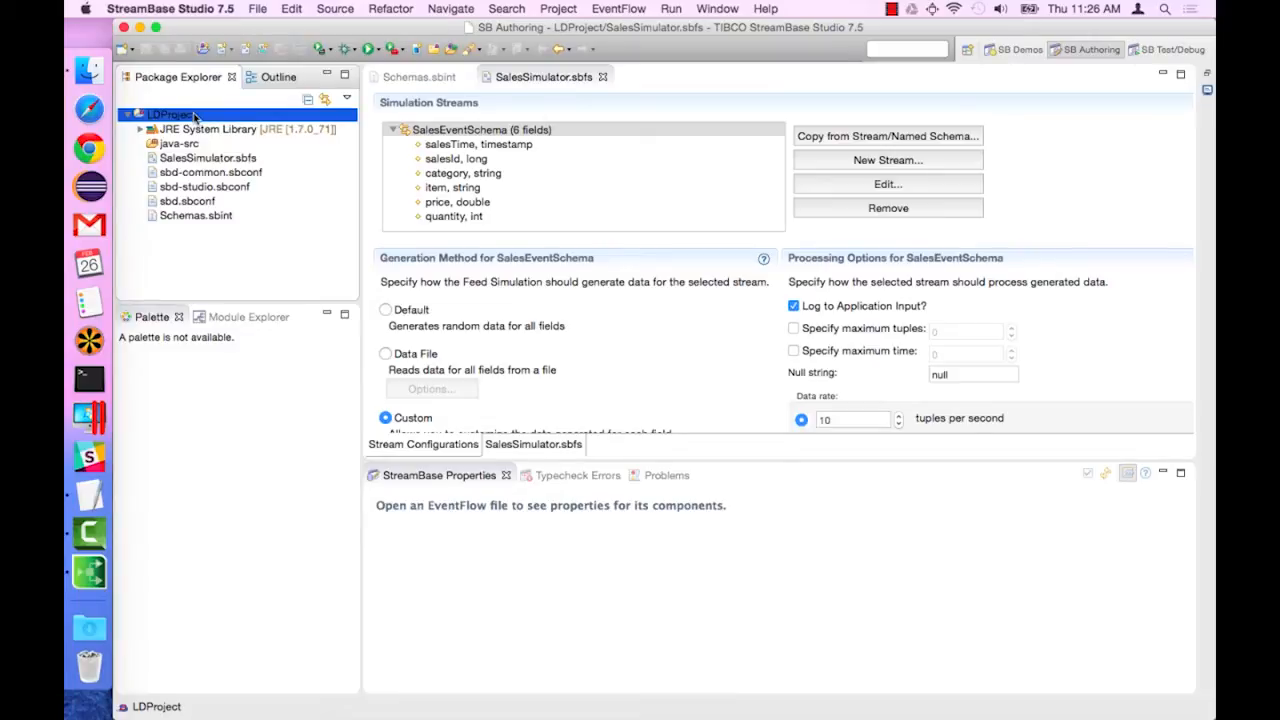
pyautogui.rightClick(195, 117)
pyautogui.moveTo(245, 121)
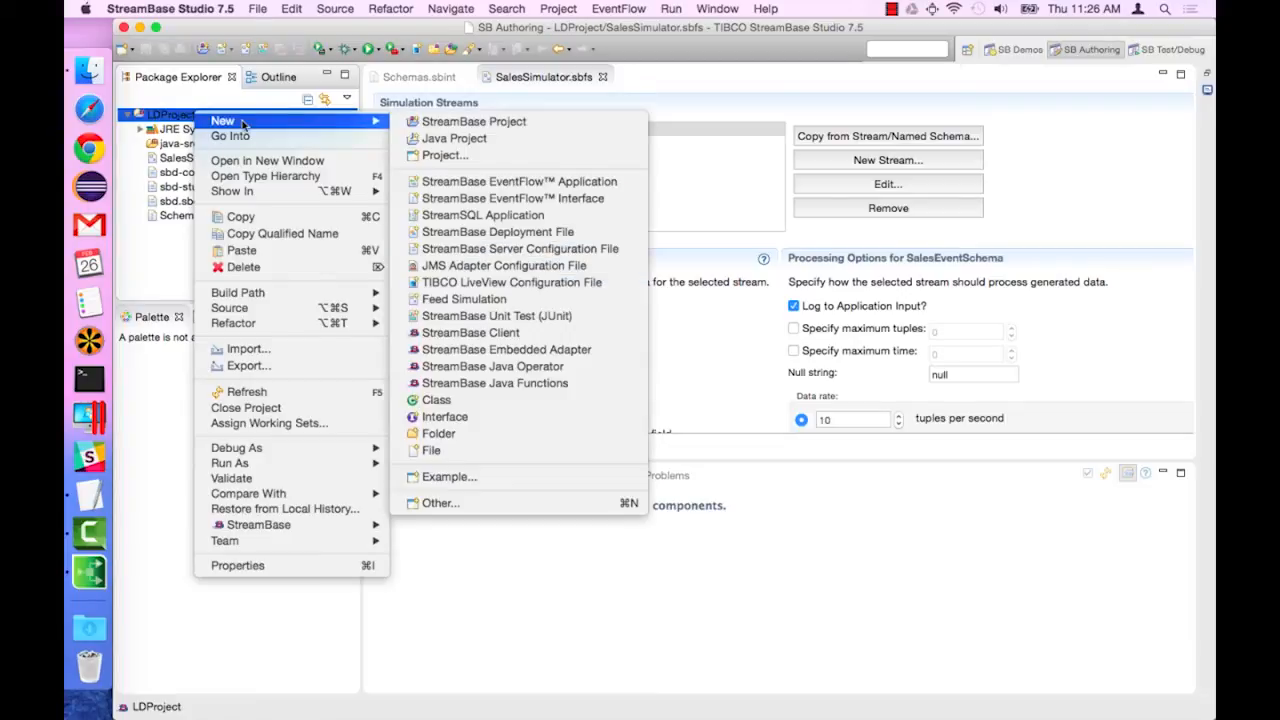
pyautogui.click(552, 283)
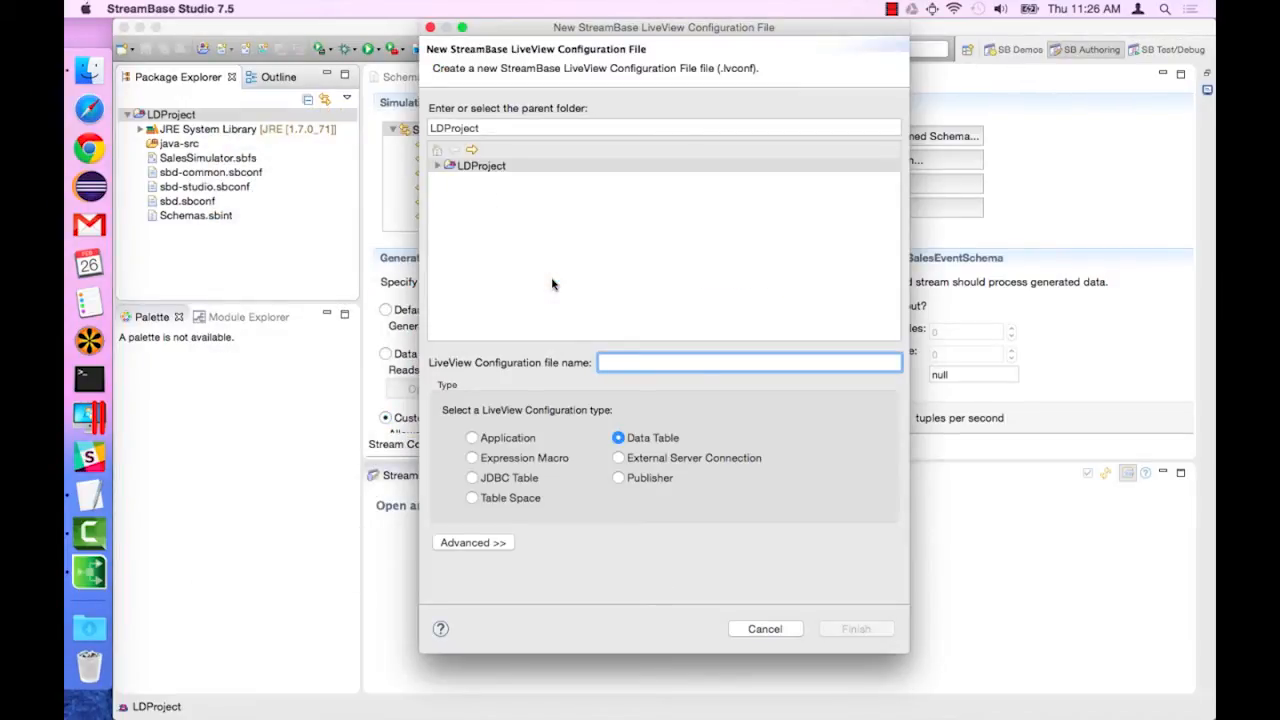
pyautogui.write('All')
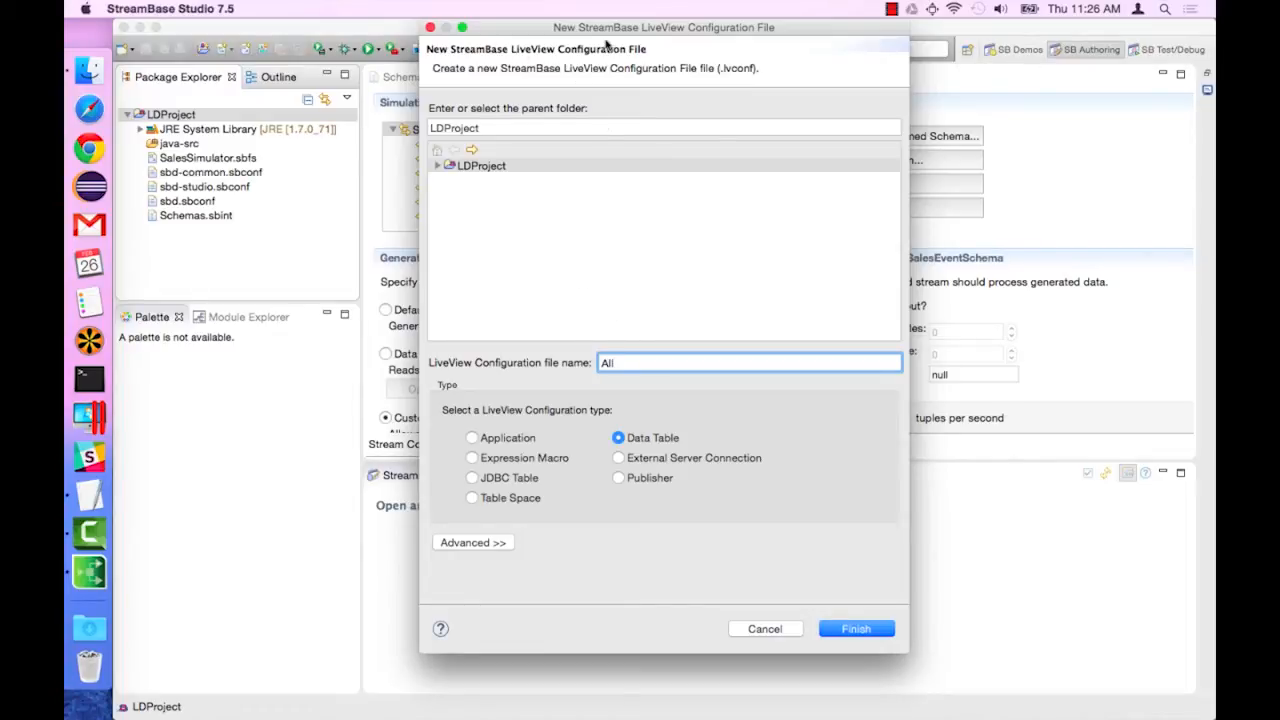
pyautogui.write('Sales')
pyautogui.click(856, 628)
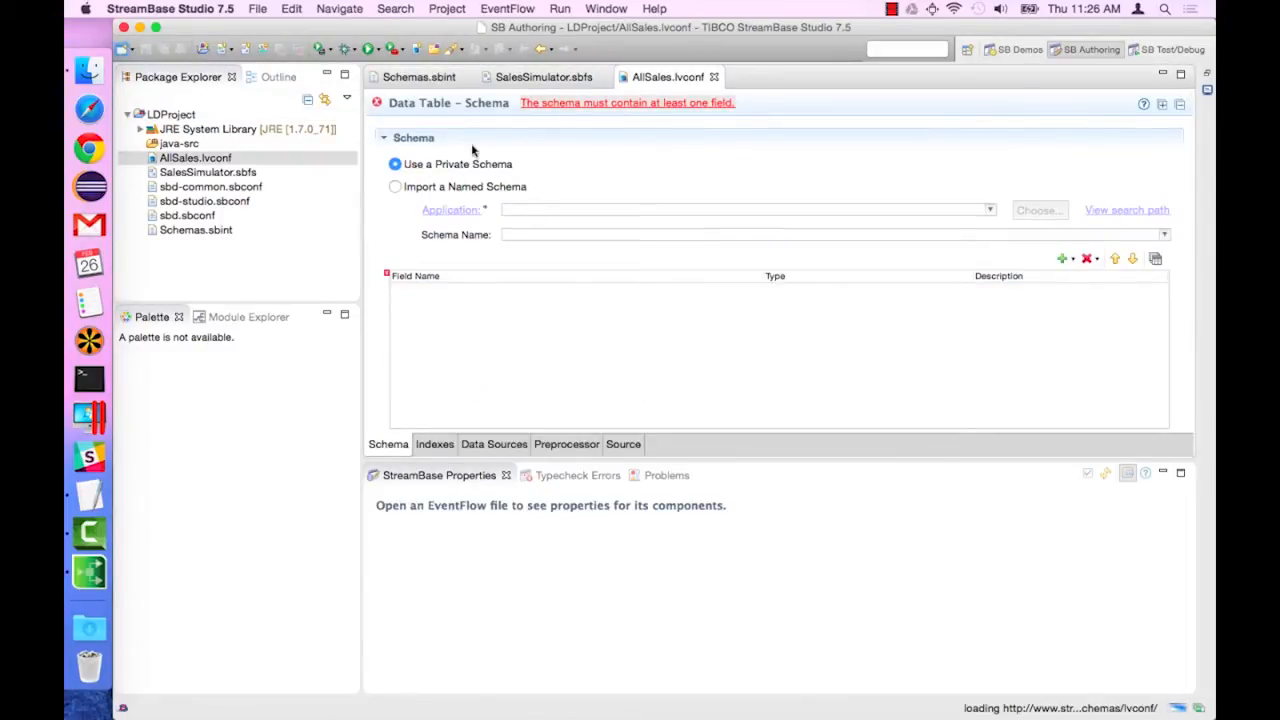
# - Import the named schema SalesEventSchema from Schemas.sbint as the AllSales data table's schema
pyautogui.click(423, 188)
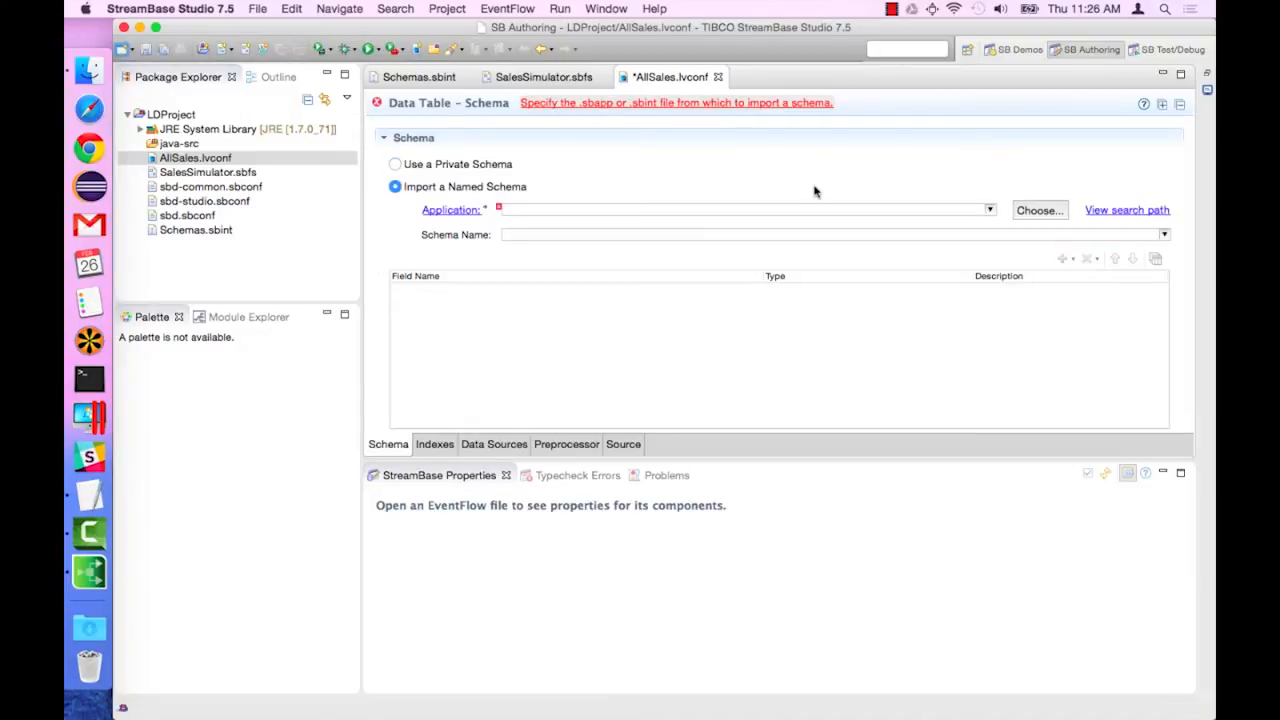
pyautogui.click(993, 210)
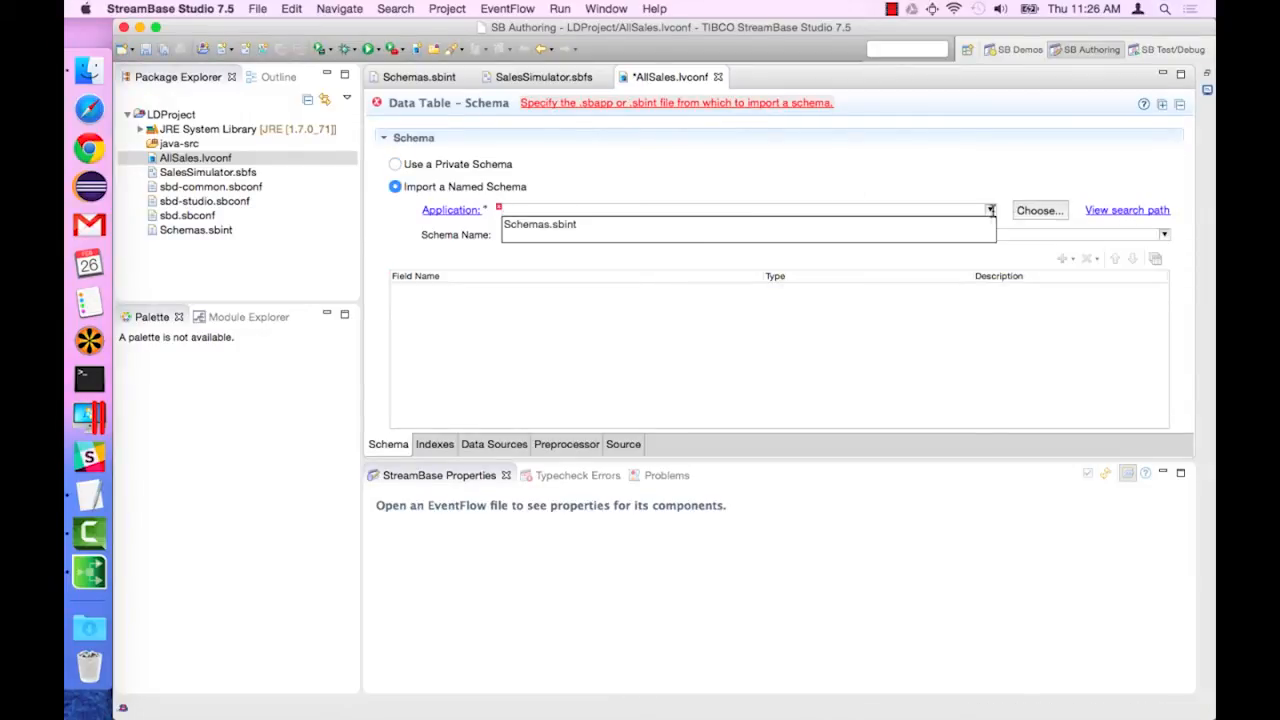
pyautogui.click(576, 229)
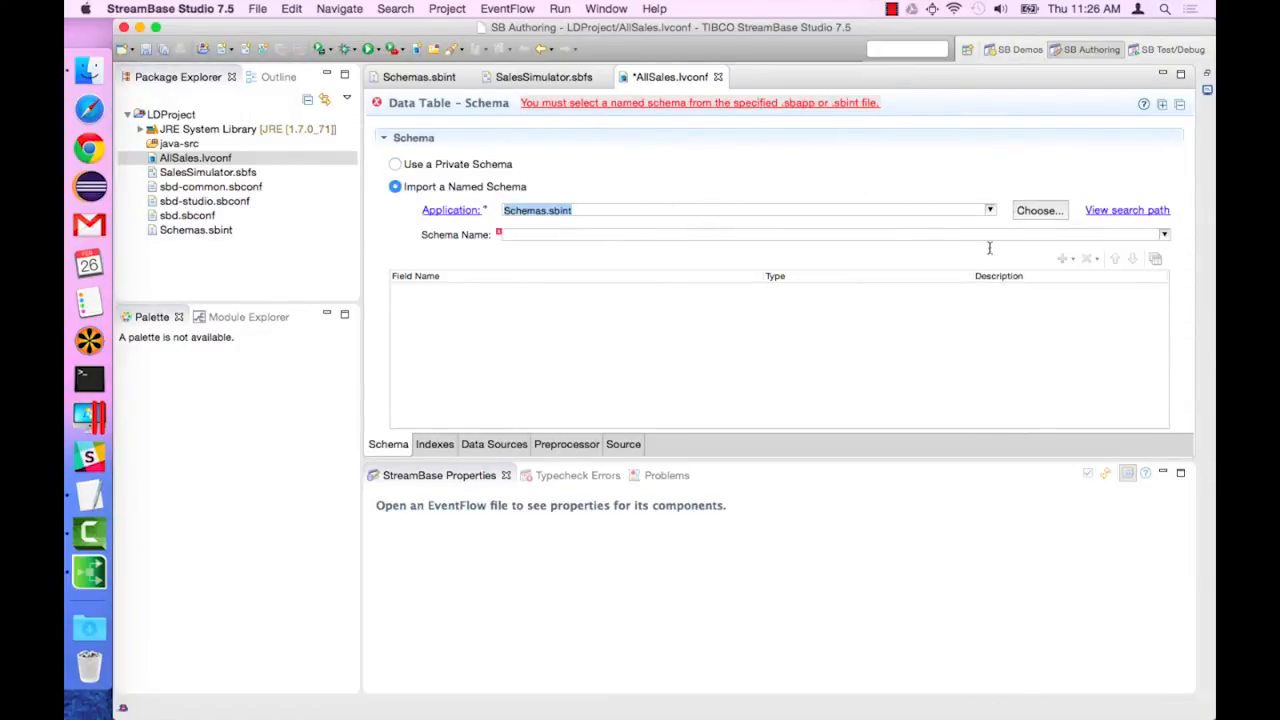
pyautogui.click(1170, 240)
pyautogui.click(582, 251)
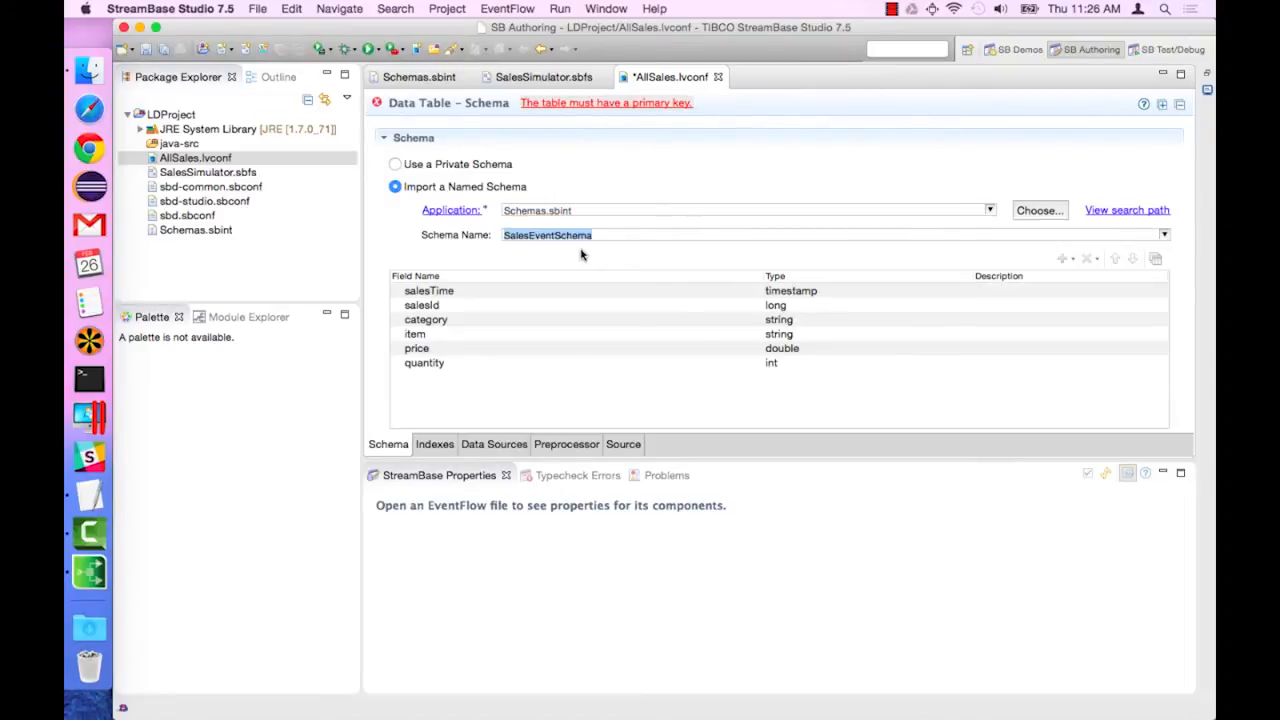
pyautogui.click(516, 370)
# - Make salesId the primary key field of the AllSales table and save the configuration
pyautogui.click(435, 447)
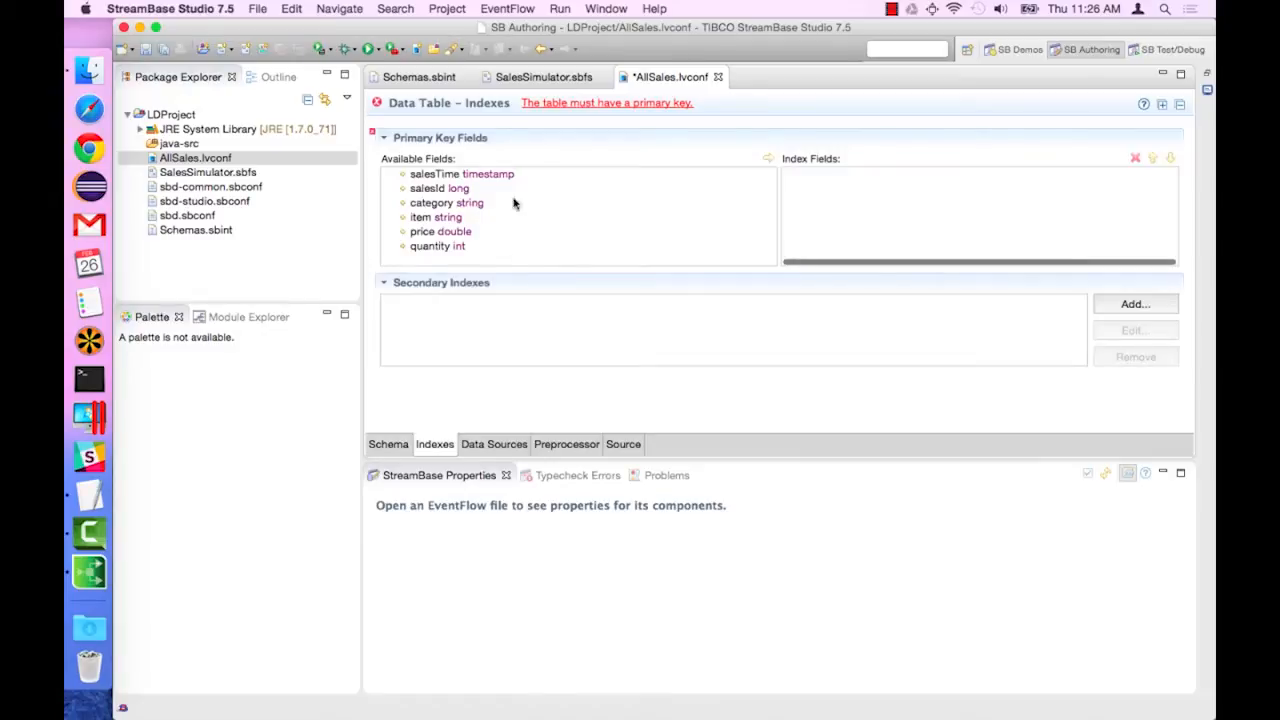
pyautogui.moveTo(423, 188); pyautogui.dragTo(897, 207)
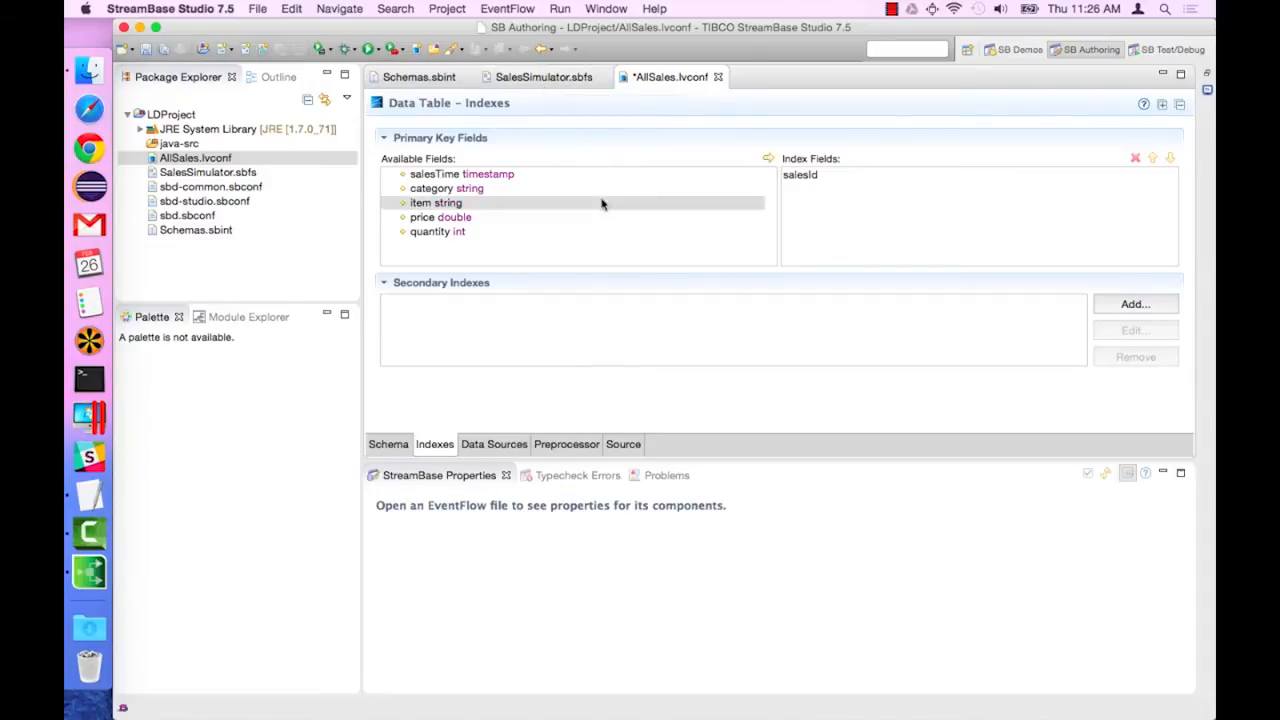
pyautogui.press('super+s')
# - Start a new StreamBase EventFlow application named SalesApp in LDProject, configured for use with StreamBase LiveView
pyautogui.click(195, 115)
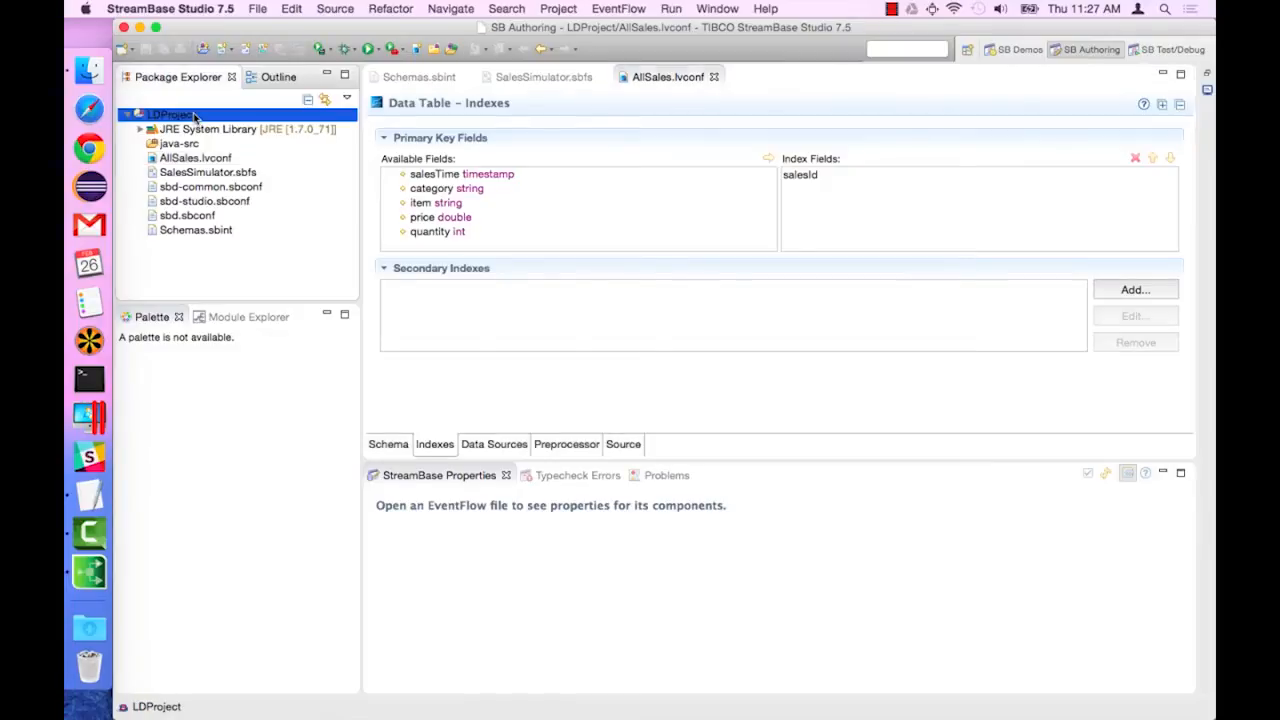
pyautogui.rightClick(195, 115)
pyautogui.moveTo(237, 121)
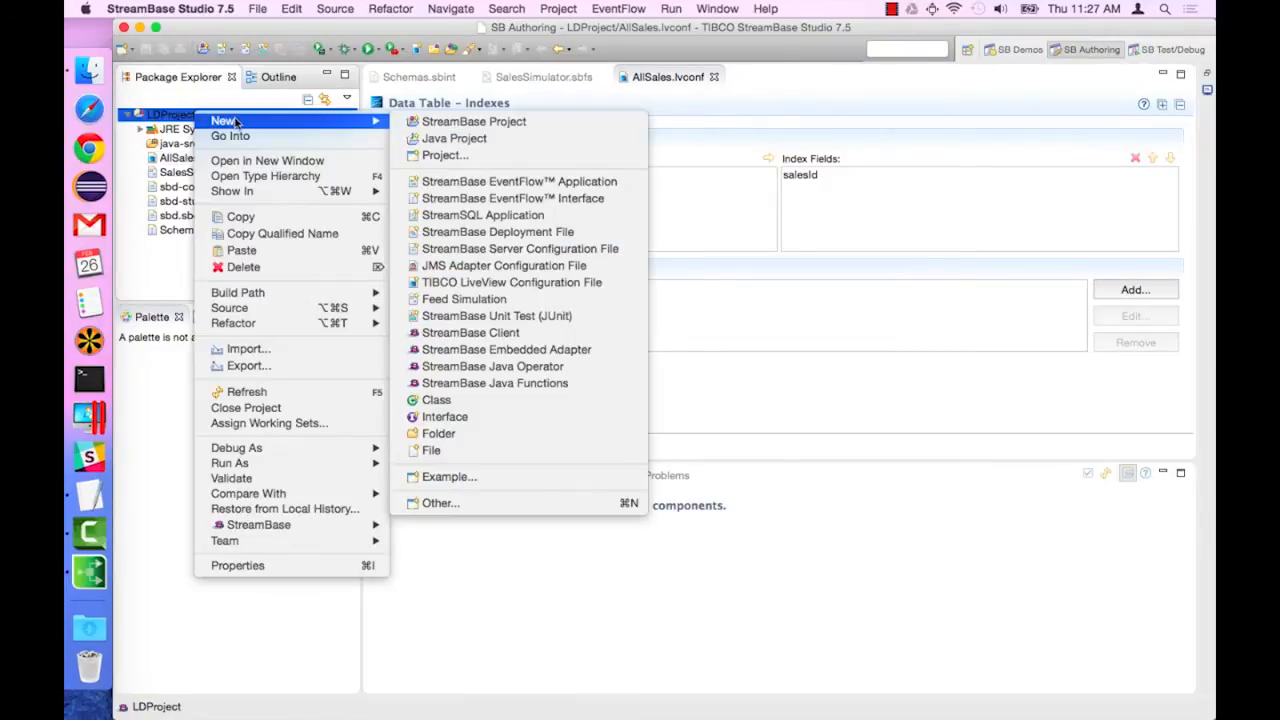
pyautogui.click(559, 186)
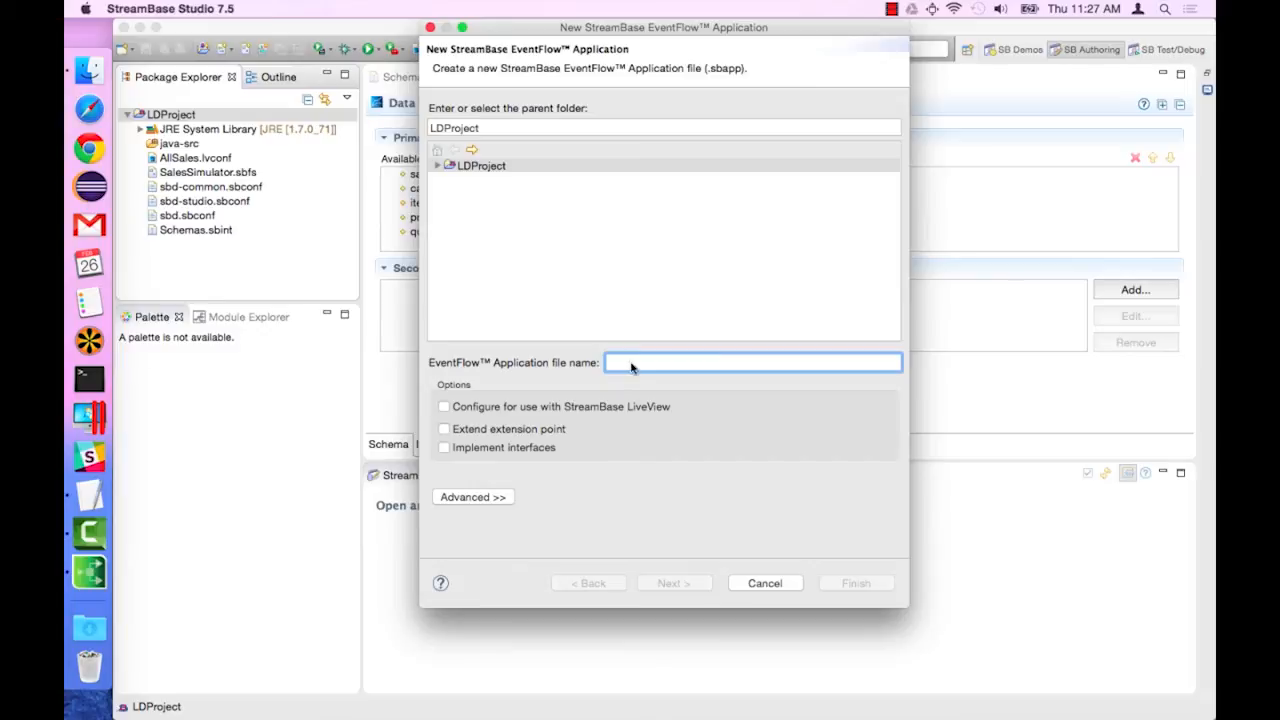
pyautogui.write('SalesApp')
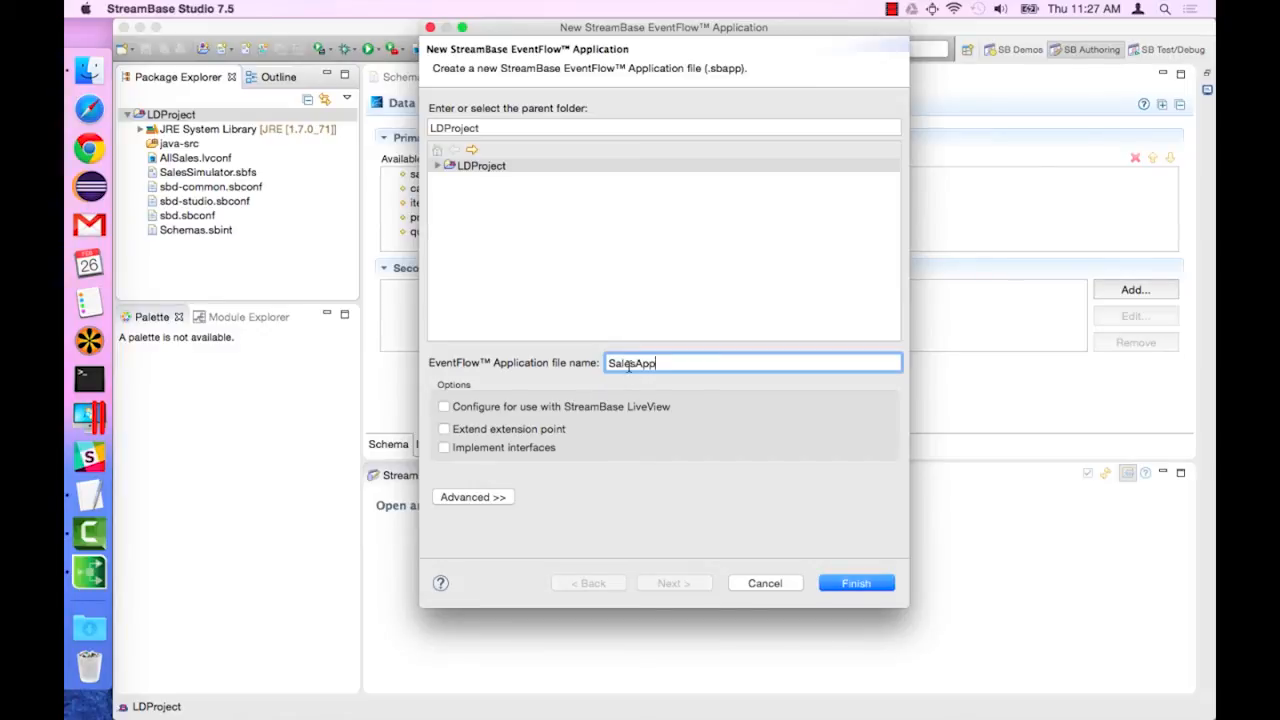
pyautogui.click(590, 412)
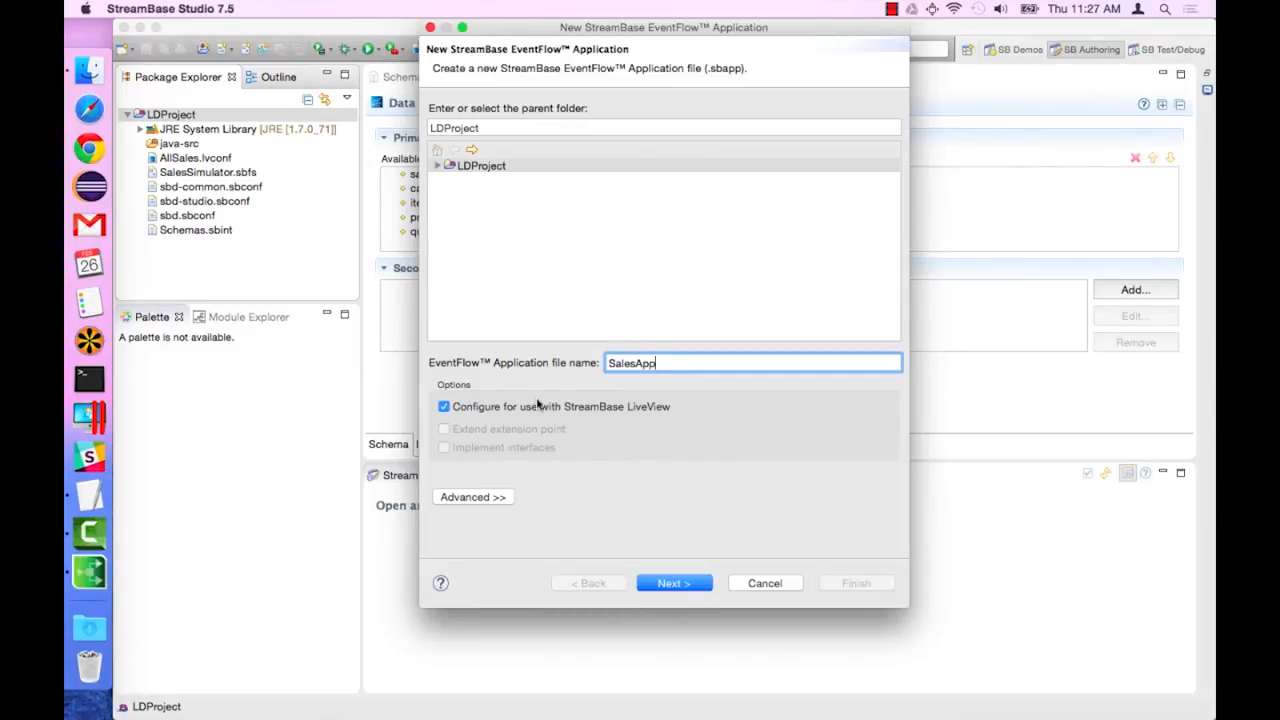
pyautogui.click(665, 585)
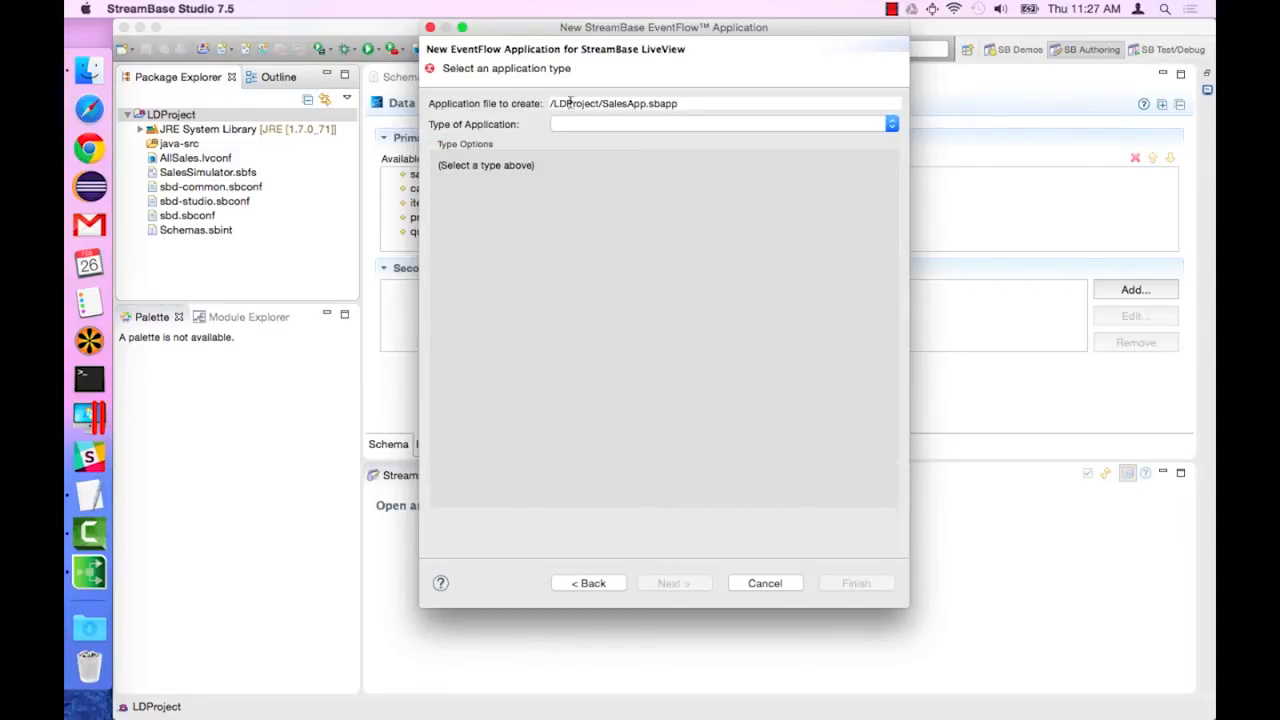
# - Choose Data Source as the application type with AllSales as its table and create the SalesApp application
pyautogui.click(612, 123)
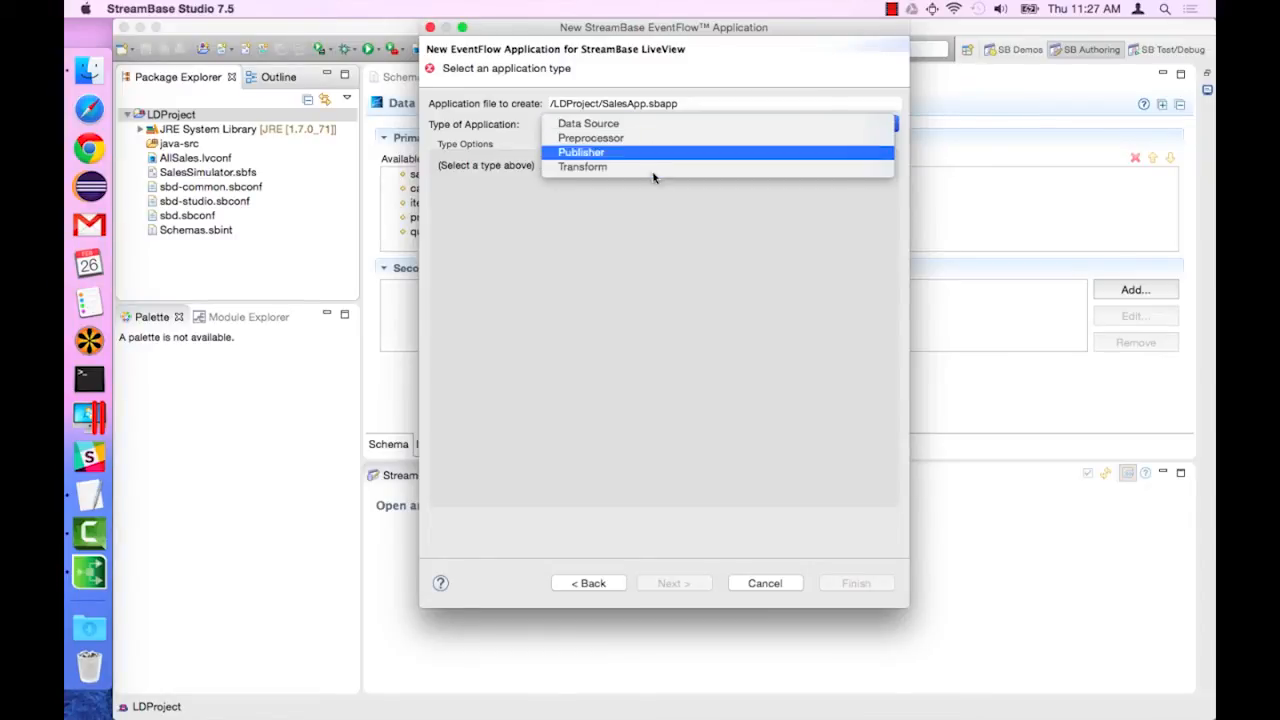
pyautogui.click(646, 124)
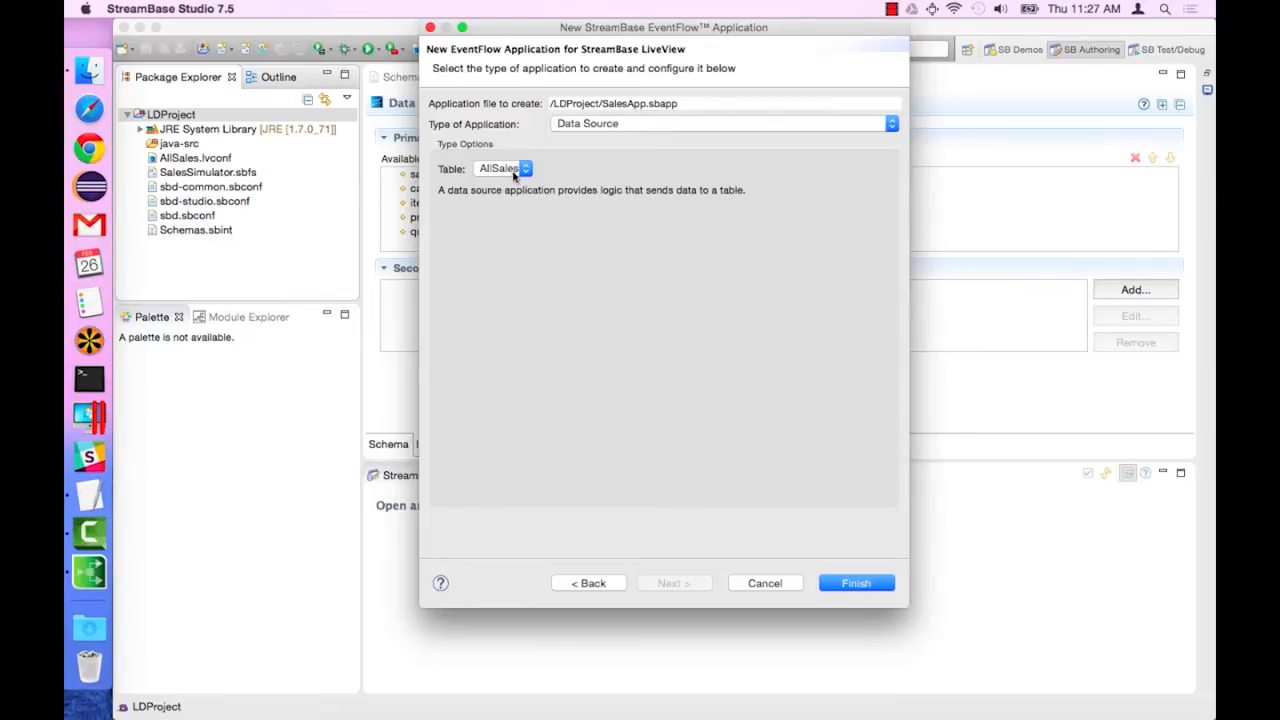
pyautogui.click(518, 171)
pyautogui.click(527, 172)
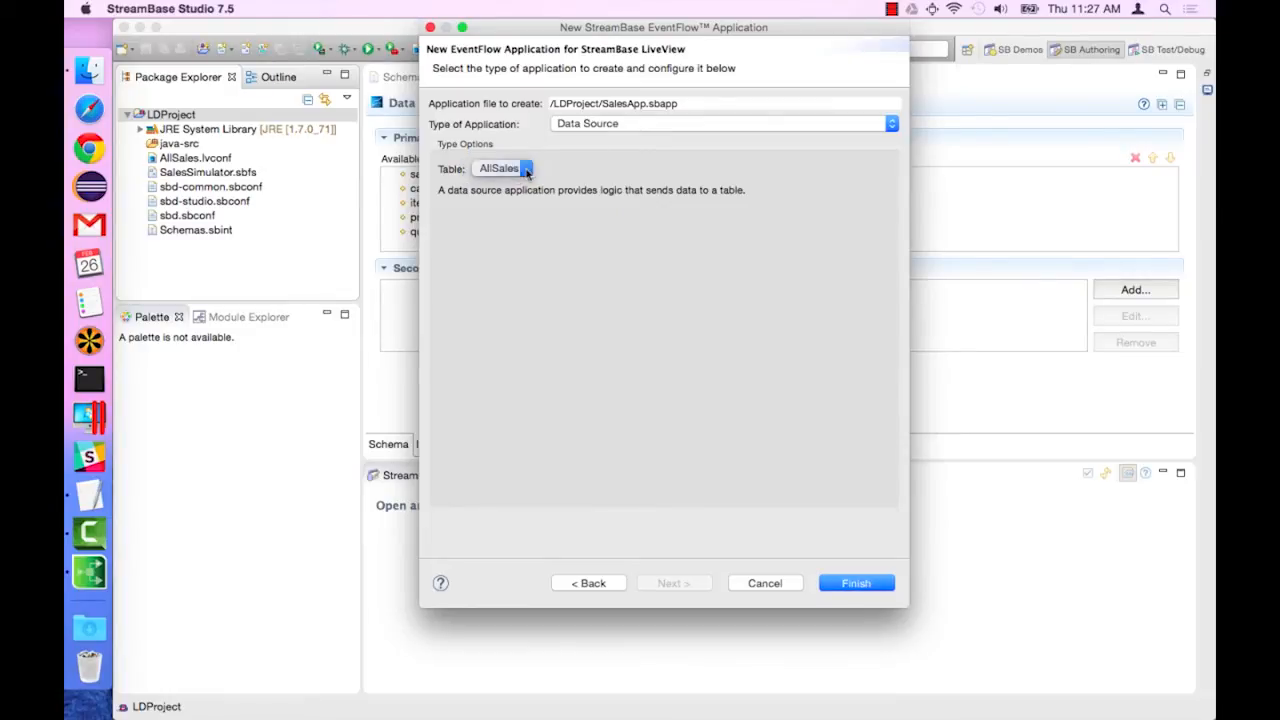
pyautogui.click(851, 587)
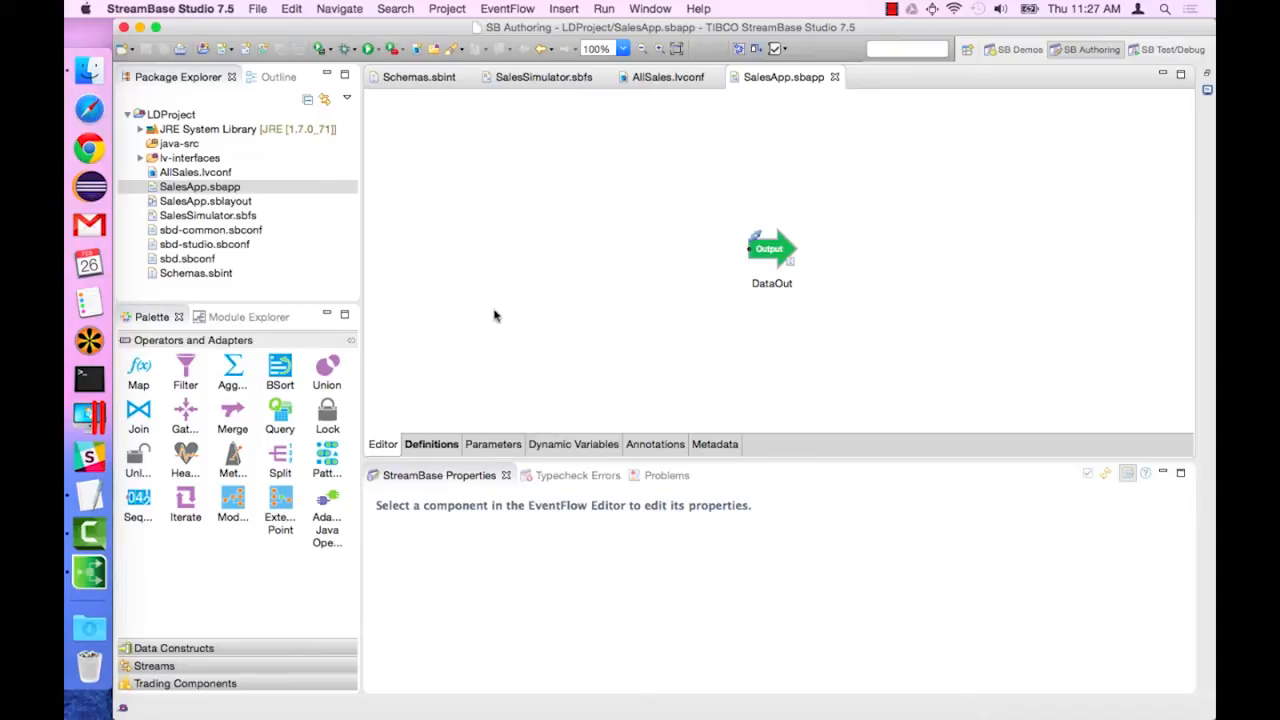
# - Insert a Feed Simulation input adapter into the SalesApp canvas, to the left of DataOut
pyautogui.moveTo(327, 515); pyautogui.dragTo(452, 313)
pyautogui.write('feed')
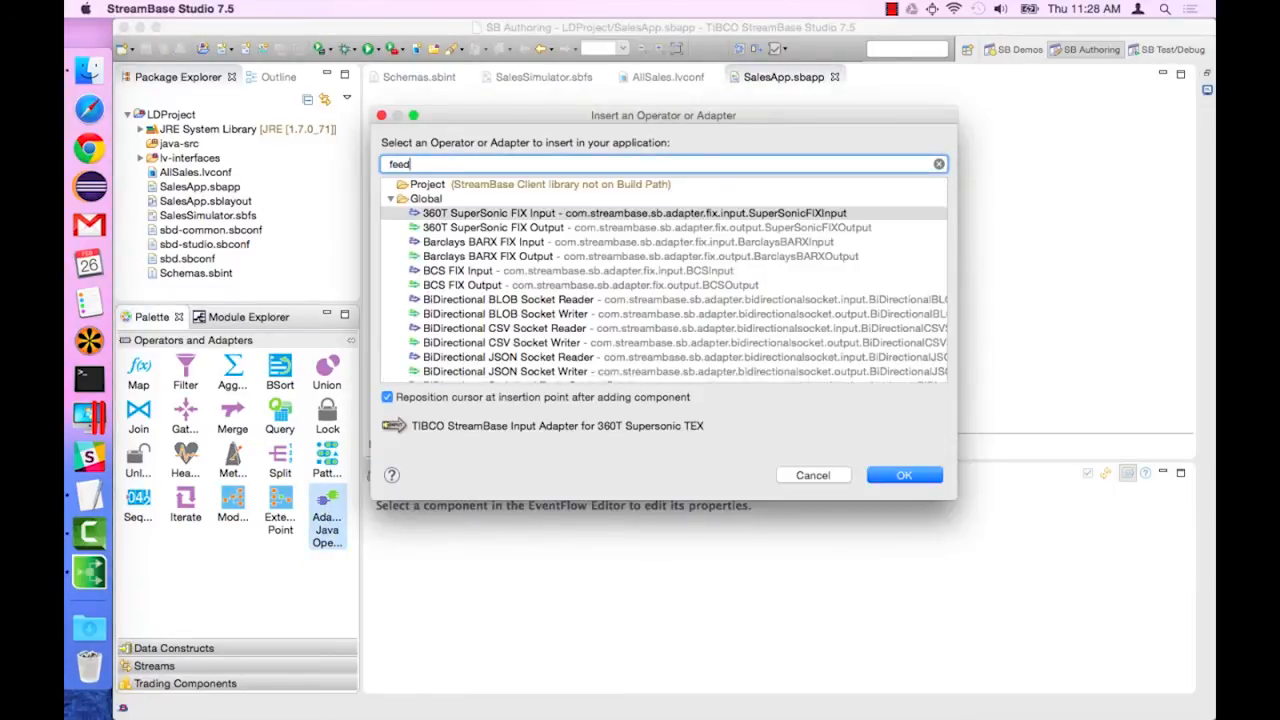
pyautogui.click(486, 199)
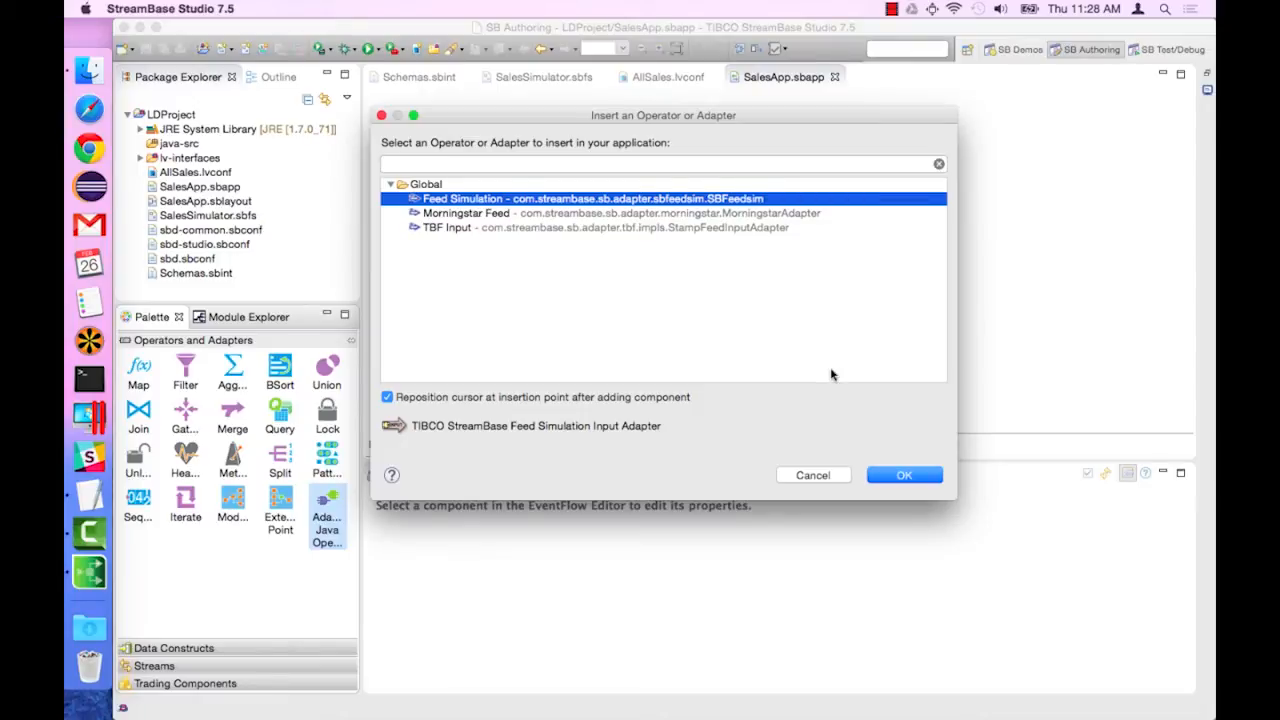
pyautogui.click(903, 475)
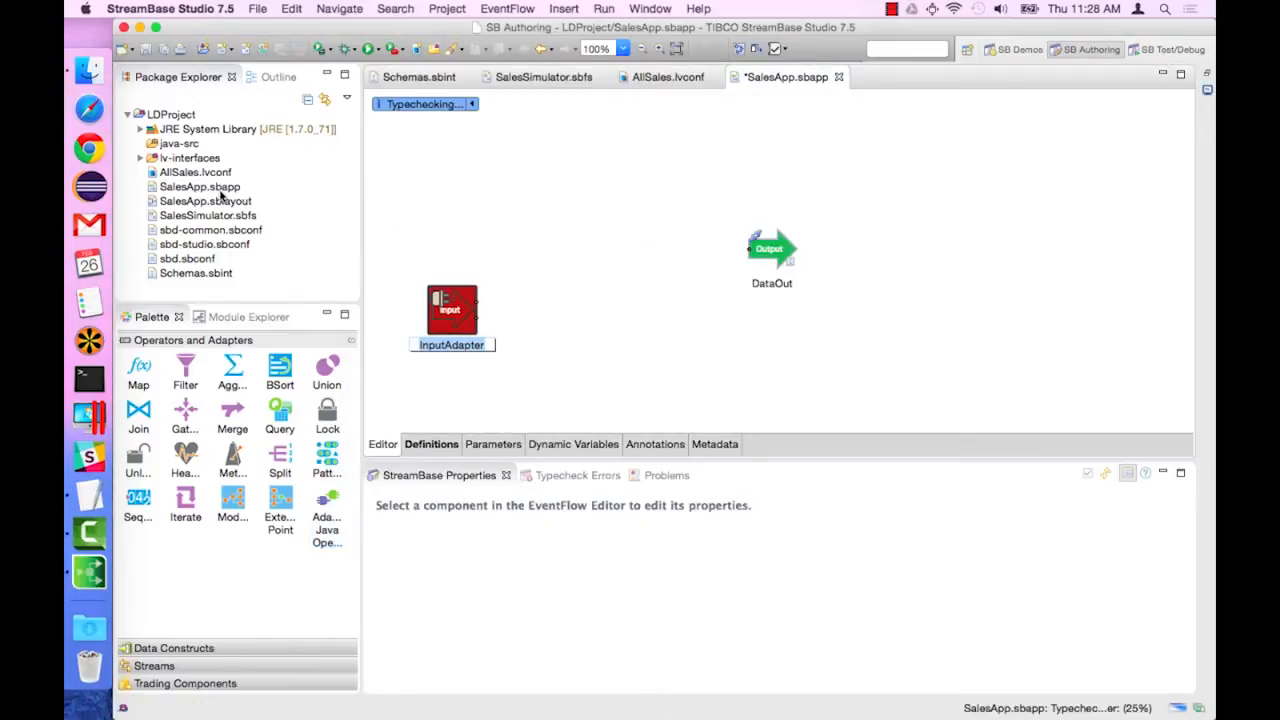
# - Set the input adapter's feed simulation file to SalesSimulator.sbfs
pyautogui.click(455, 310)
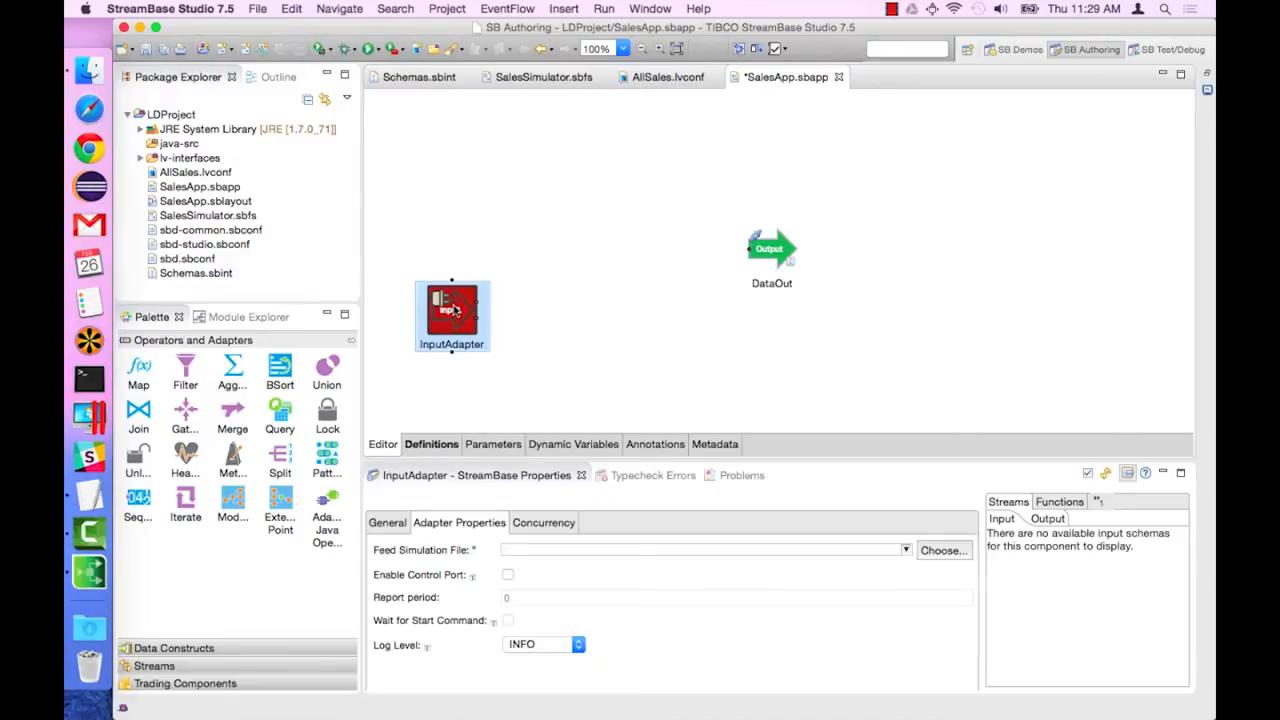
pyautogui.click(906, 550)
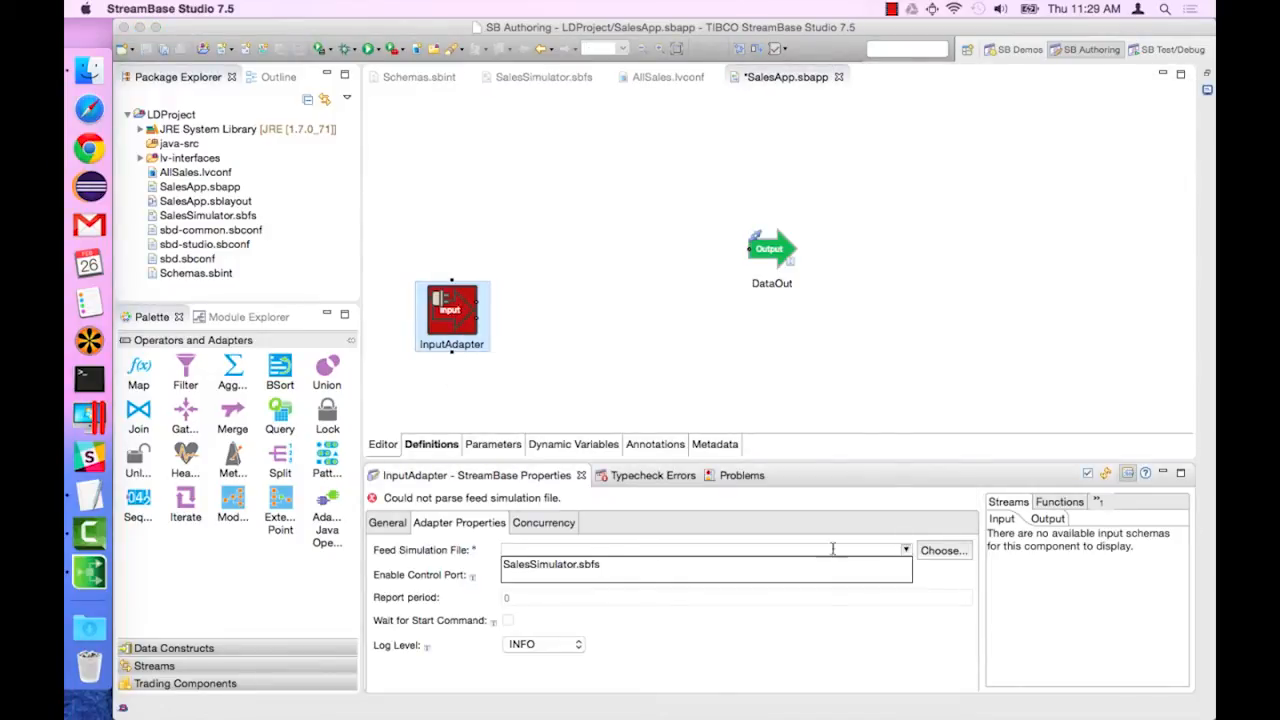
pyautogui.click(558, 568)
pyautogui.click(577, 337)
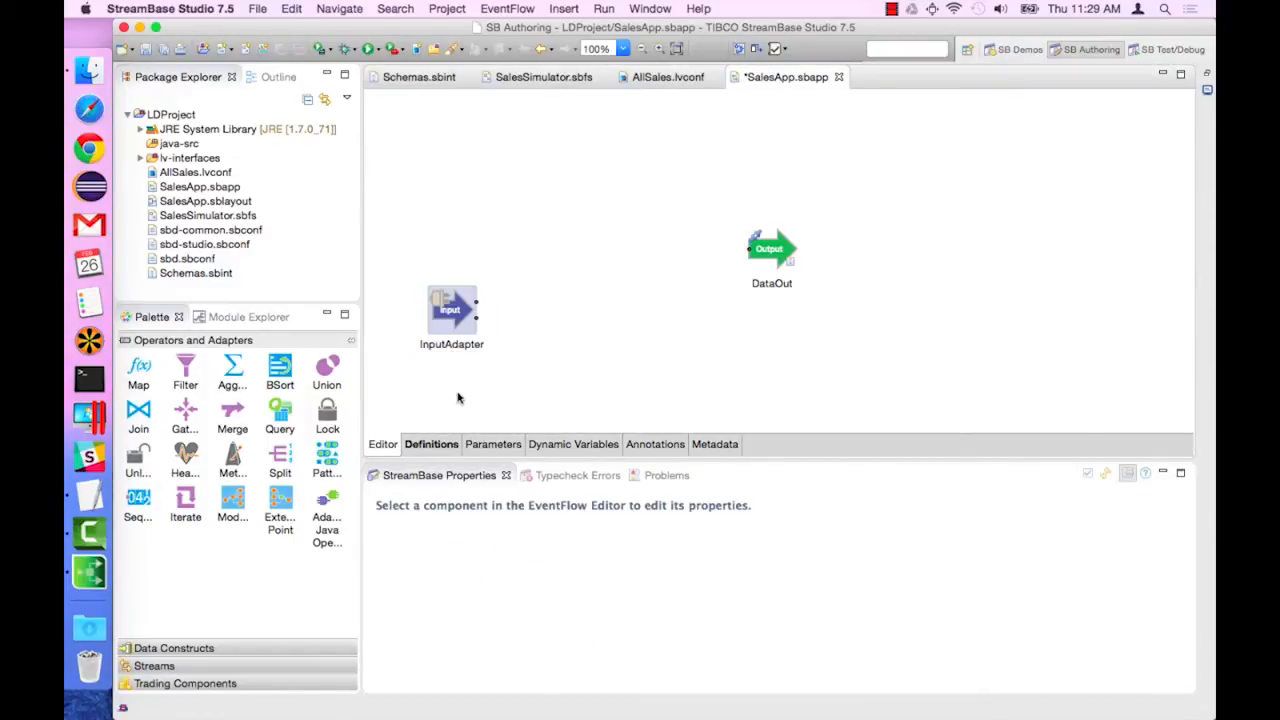
# - Add a Map operator between InputAdapter and DataOut, and wire the adapter's lower output port through it to DataOut
pyautogui.moveTo(138, 382); pyautogui.dragTo(630, 300)
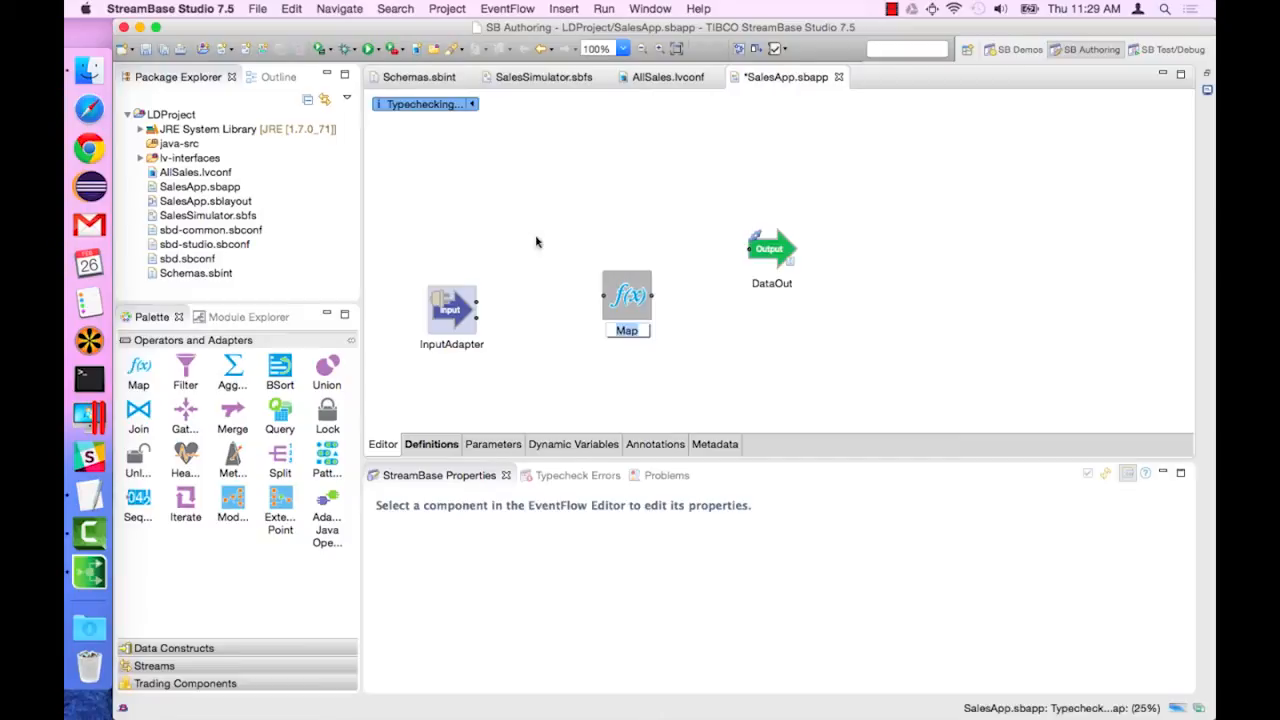
pyautogui.moveTo(478, 318); pyautogui.dragTo(748, 254)
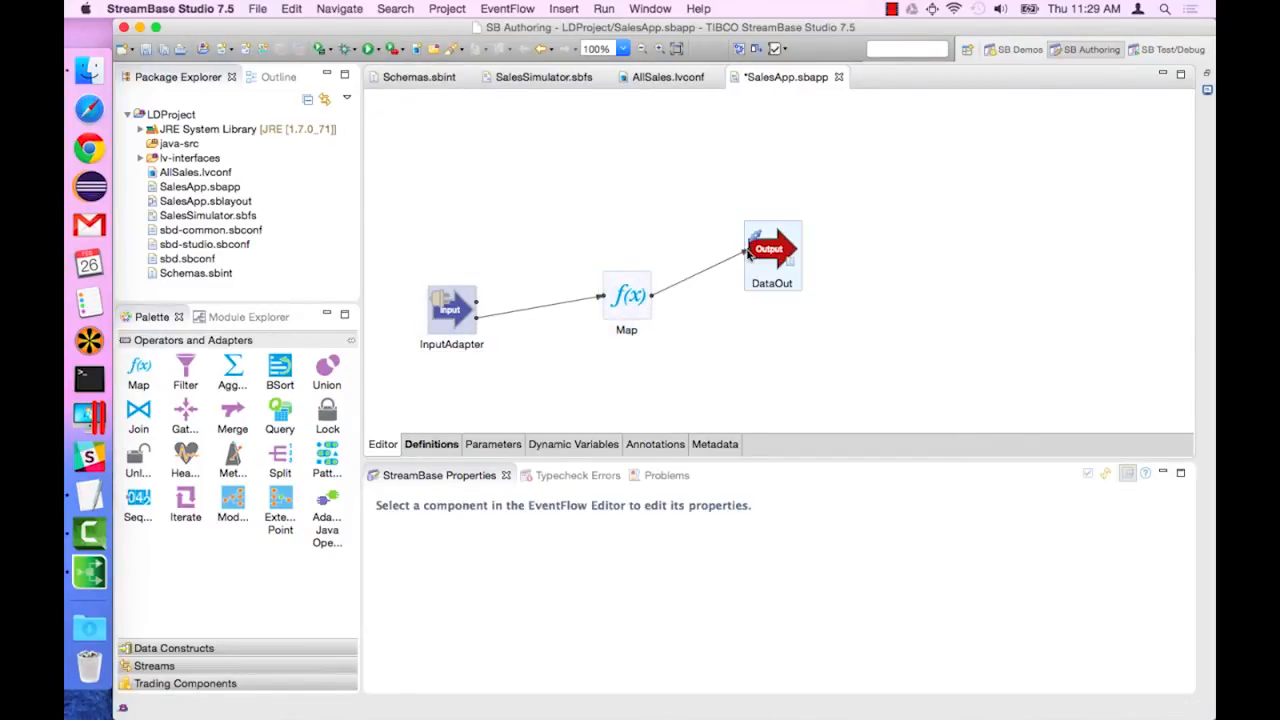
# - Add an output expression to the Map operator that replaces the salesTime field with now()
pyautogui.click(627, 305)
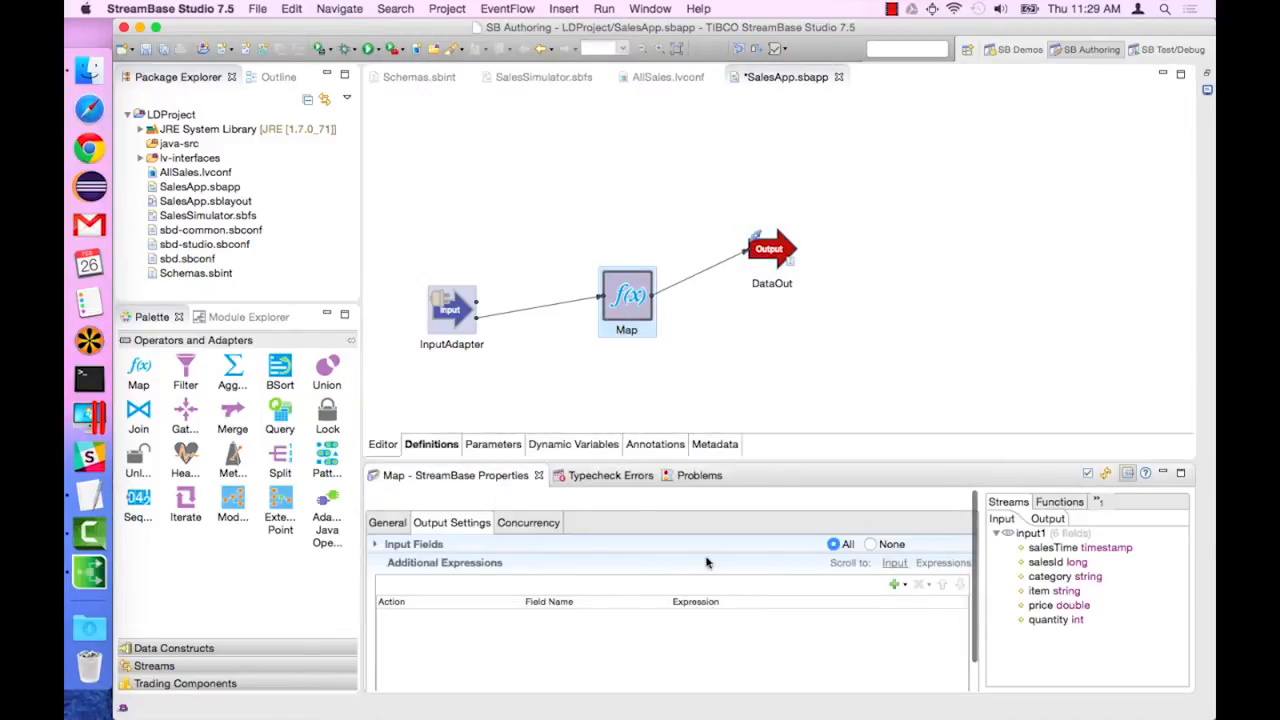
pyautogui.click(894, 584)
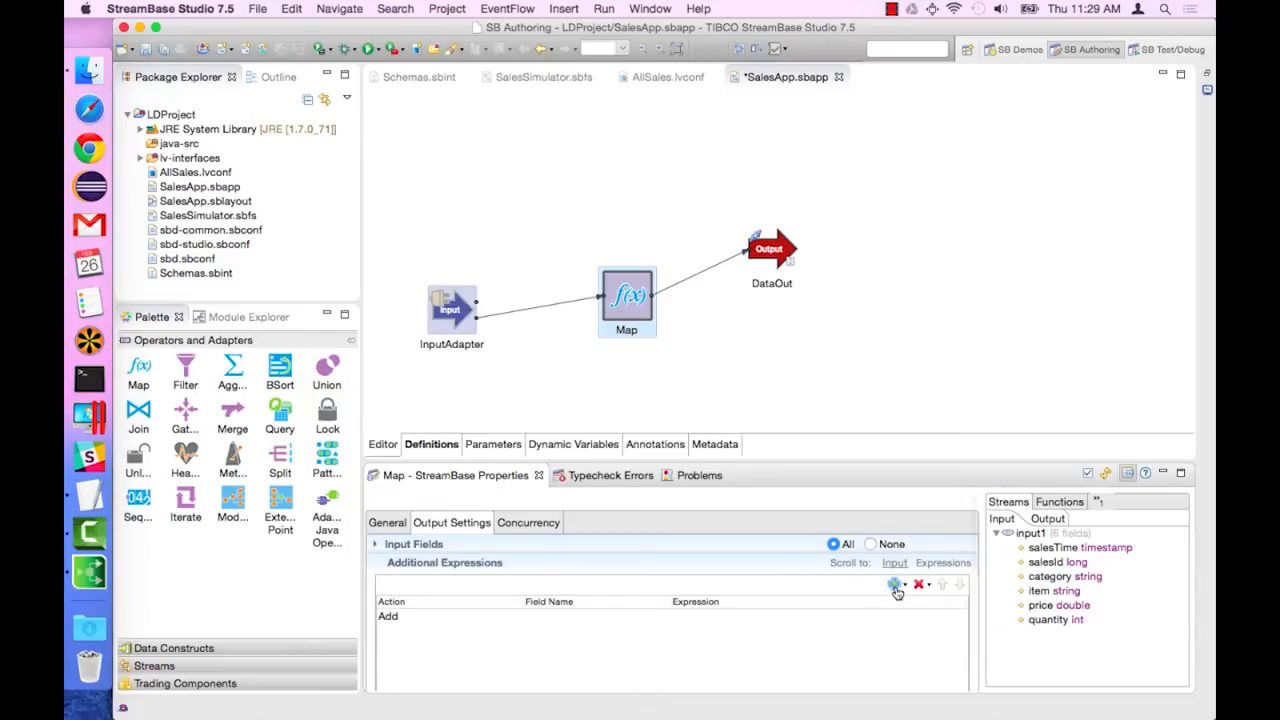
pyautogui.click(482, 618)
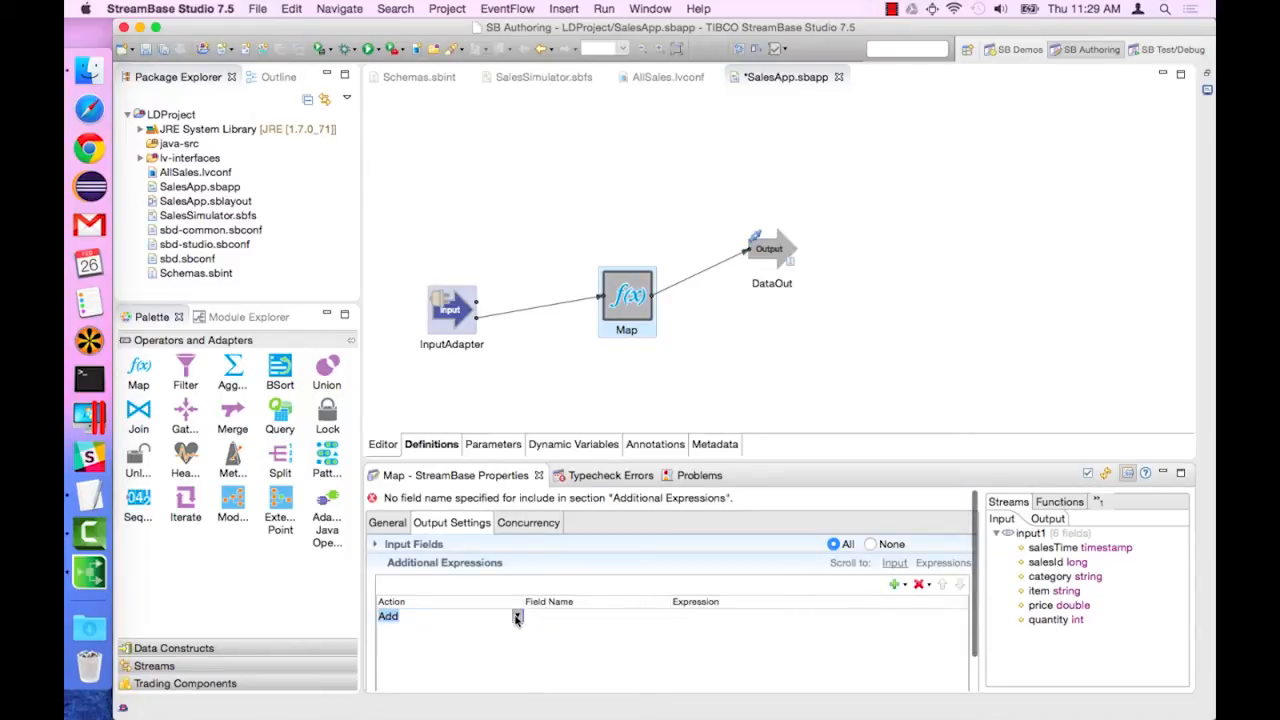
pyautogui.click(510, 616)
pyautogui.click(400, 645)
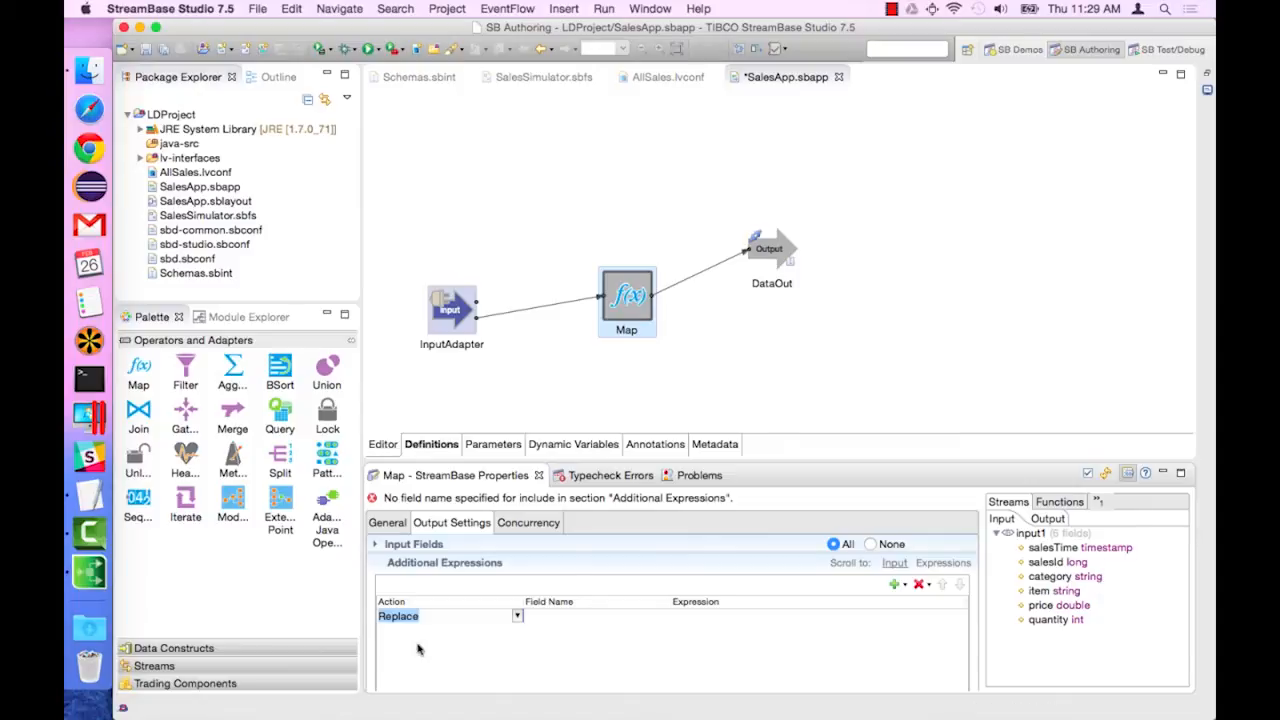
pyautogui.click(555, 618)
pyautogui.click(556, 617)
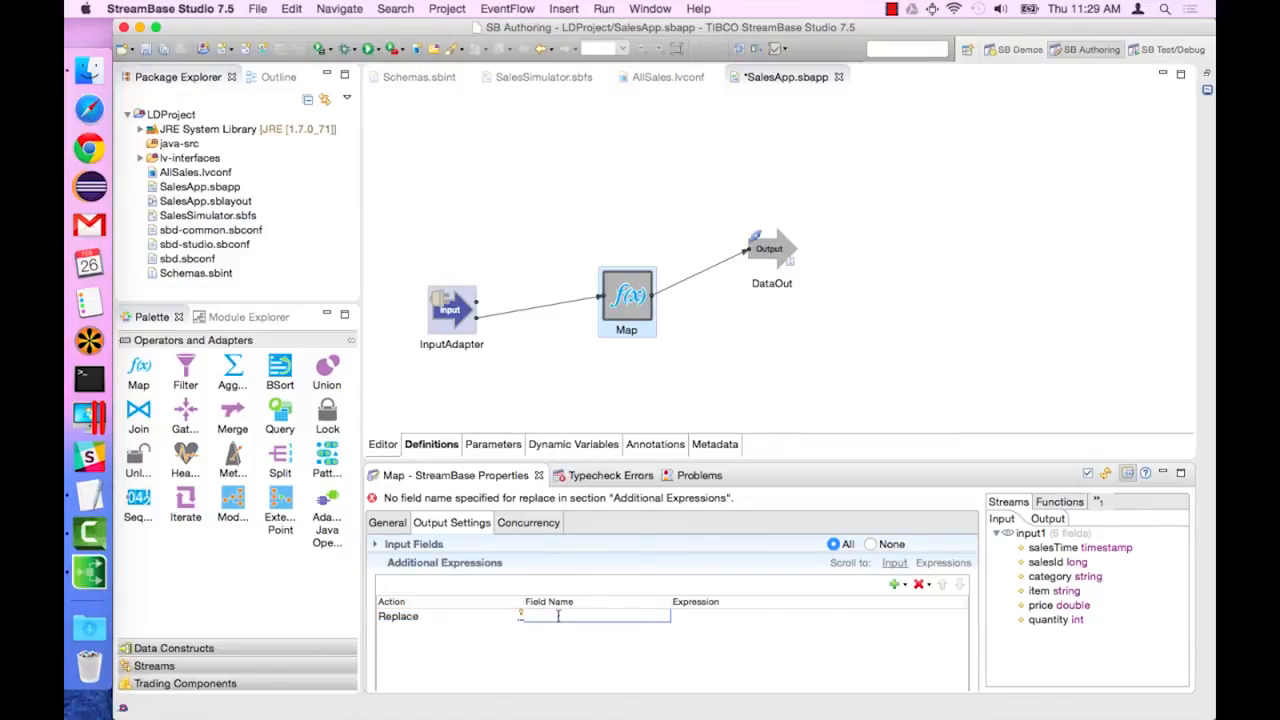
pyautogui.write('salesTime')
pyautogui.click(697, 616)
pyautogui.click(699, 615)
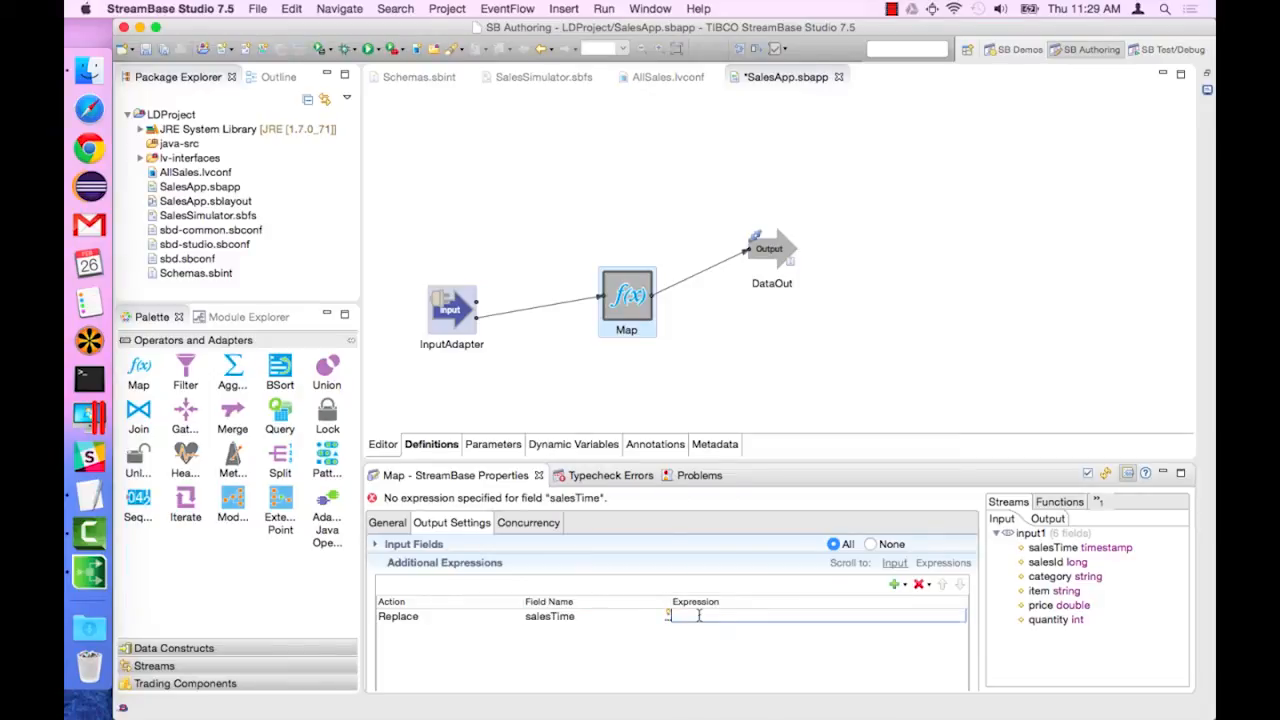
pyautogui.write('now')
pyautogui.press('Return')
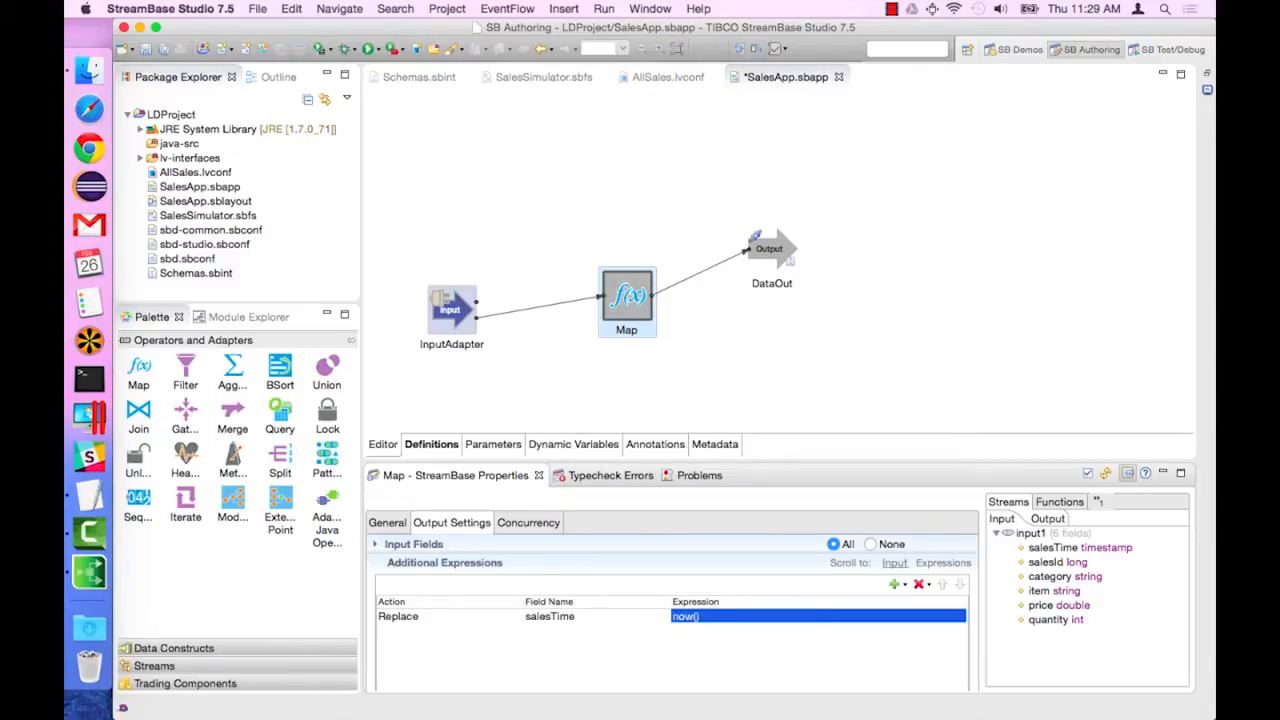
pyautogui.click(717, 357)
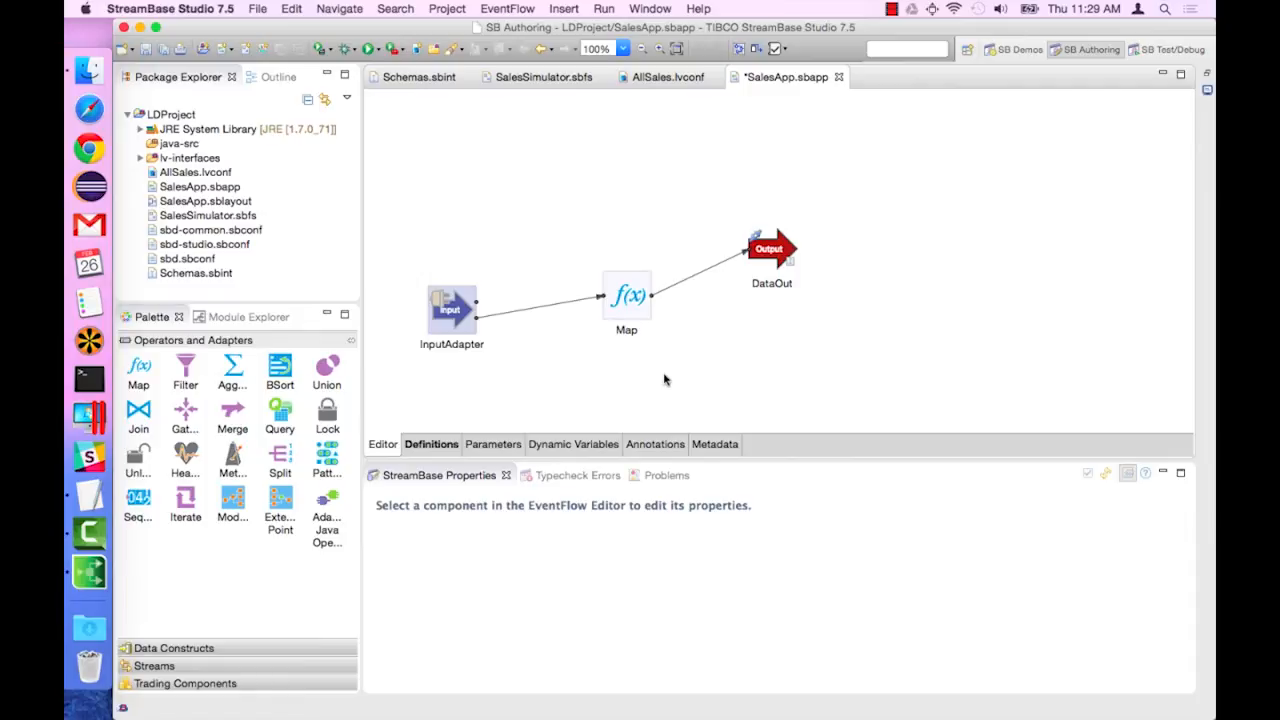
# - Edit SalesApp's module import of AllSalesSchemas.sbint to also include the AllSalesInputControlFields named schema
pyautogui.click(445, 446)
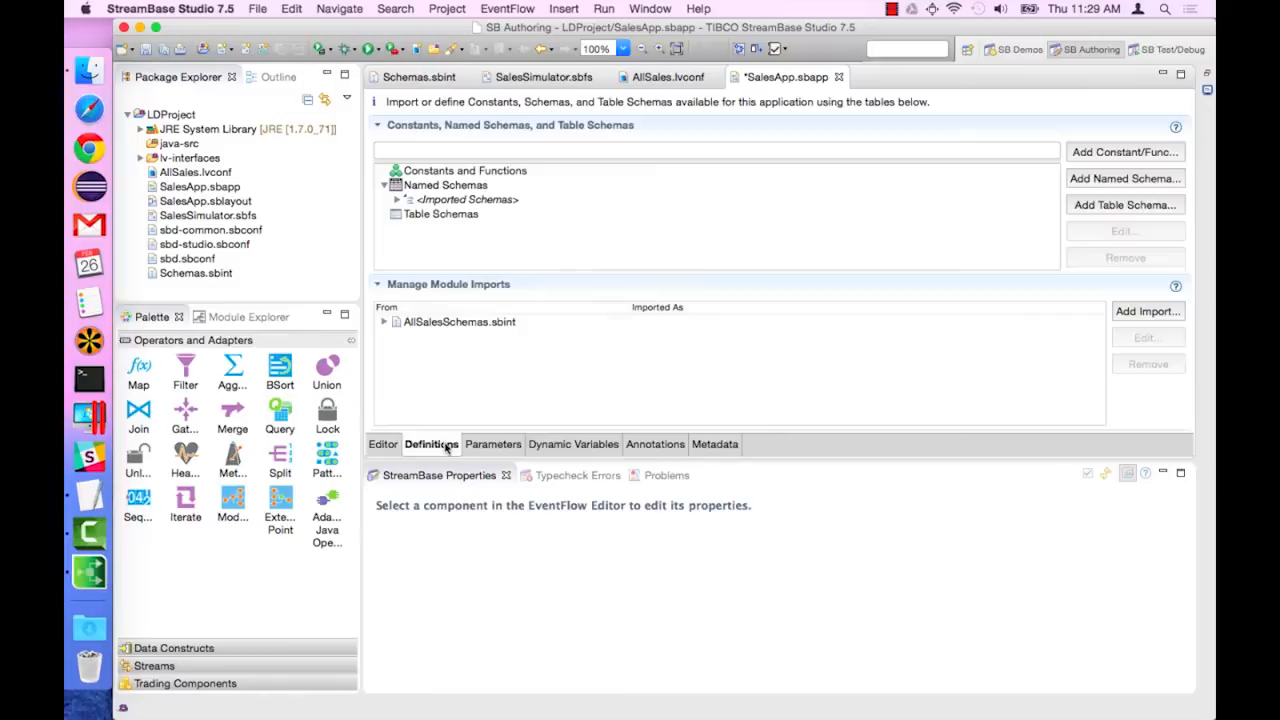
pyautogui.click(384, 323)
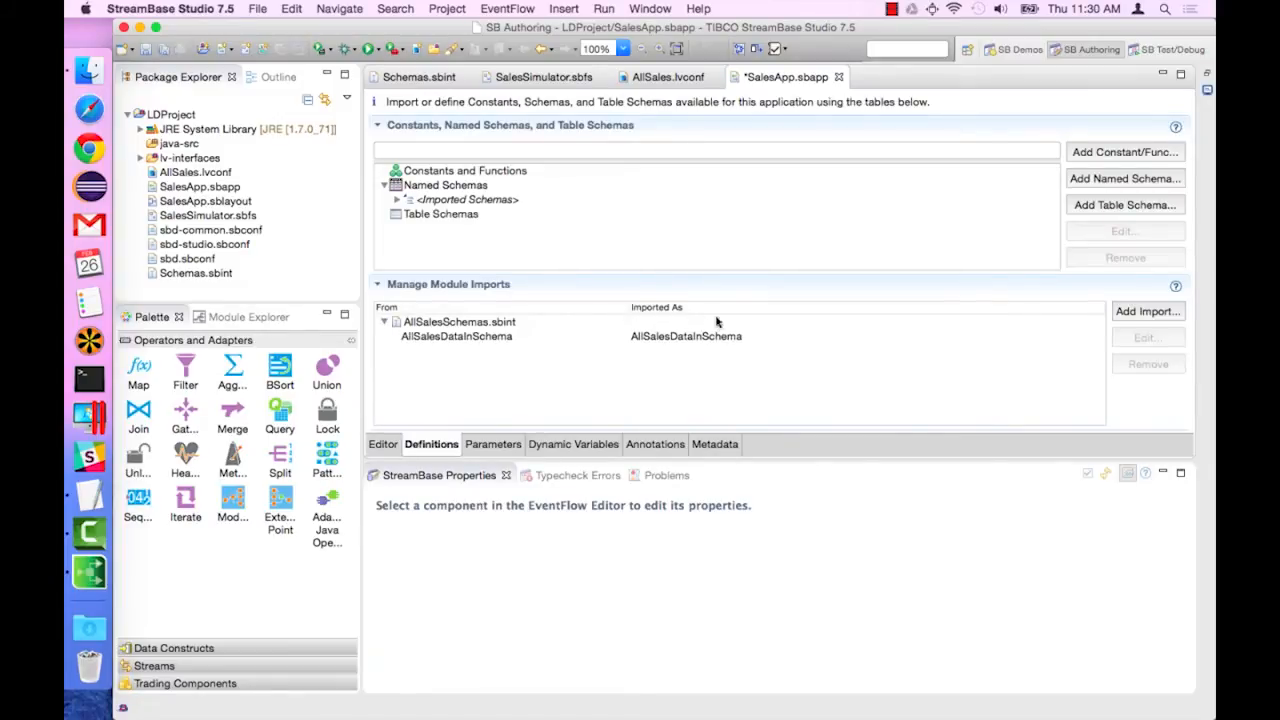
pyautogui.click(496, 326)
pyautogui.click(1146, 340)
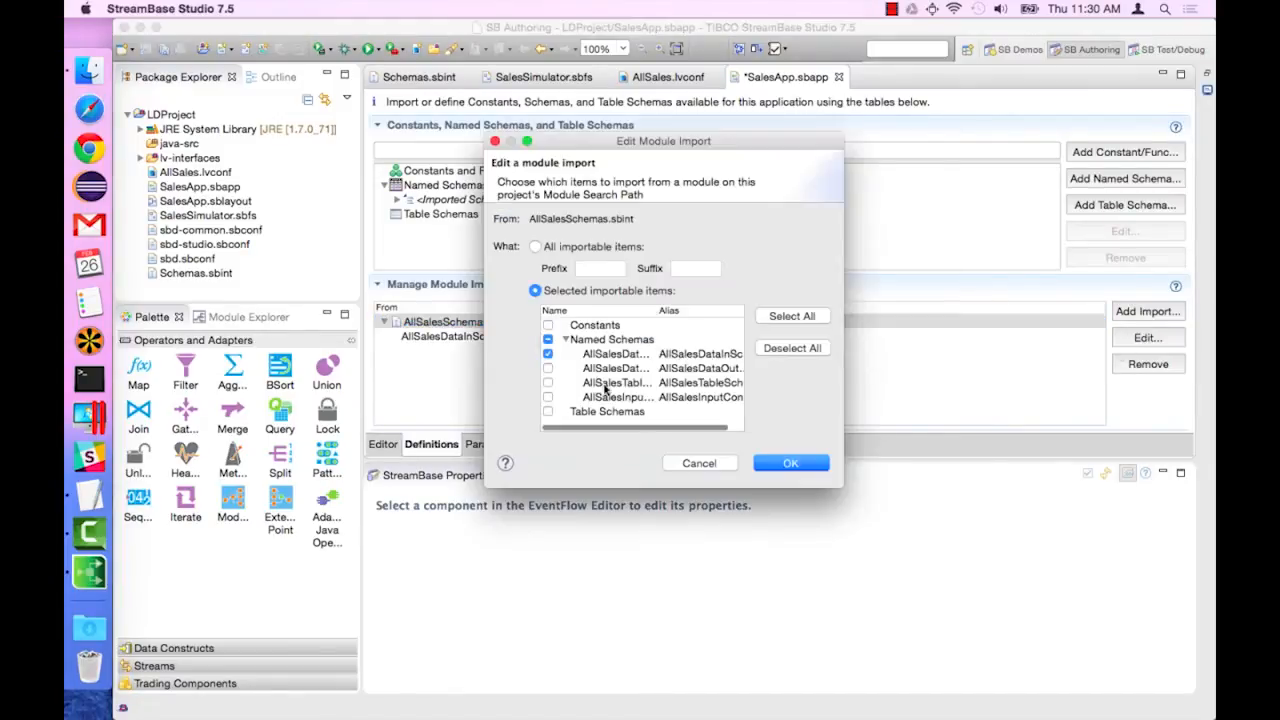
pyautogui.click(793, 460)
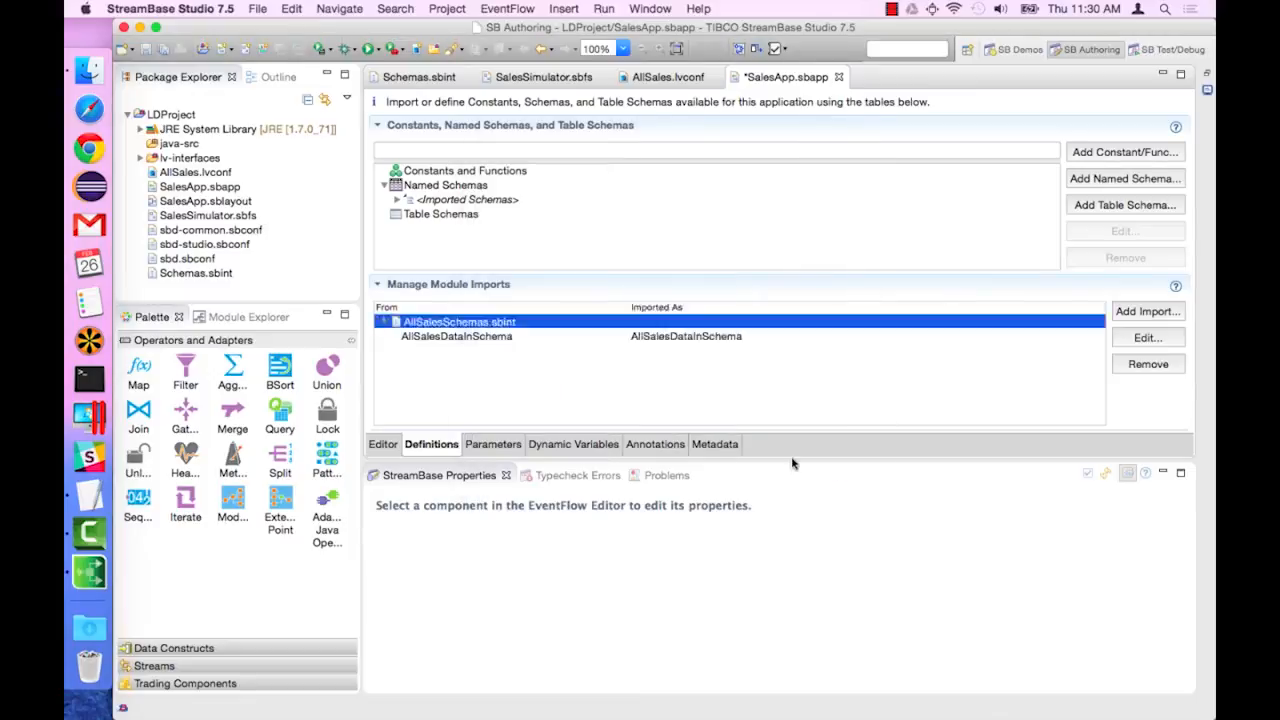
# - Add a Map output expression for field * with the value AllSalesInputControlFields().* AS *, and save SalesApp
pyautogui.click(383, 444)
pyautogui.click(626, 308)
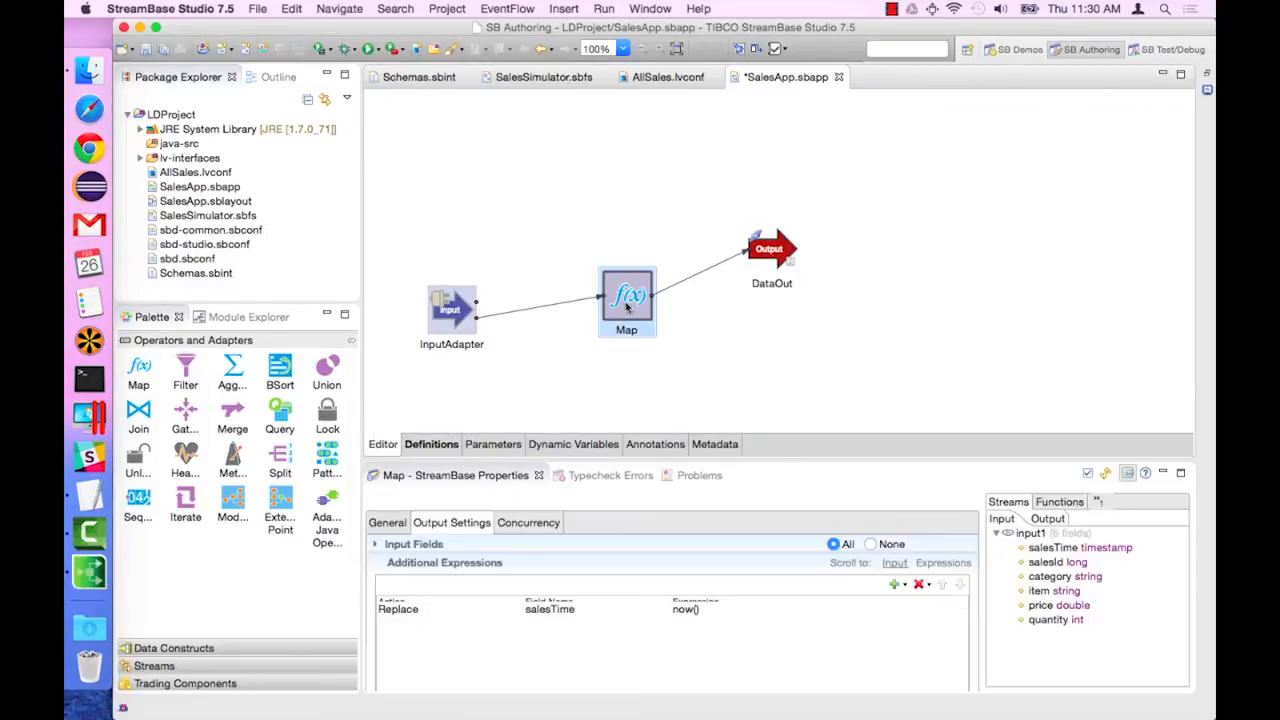
pyautogui.click(893, 586)
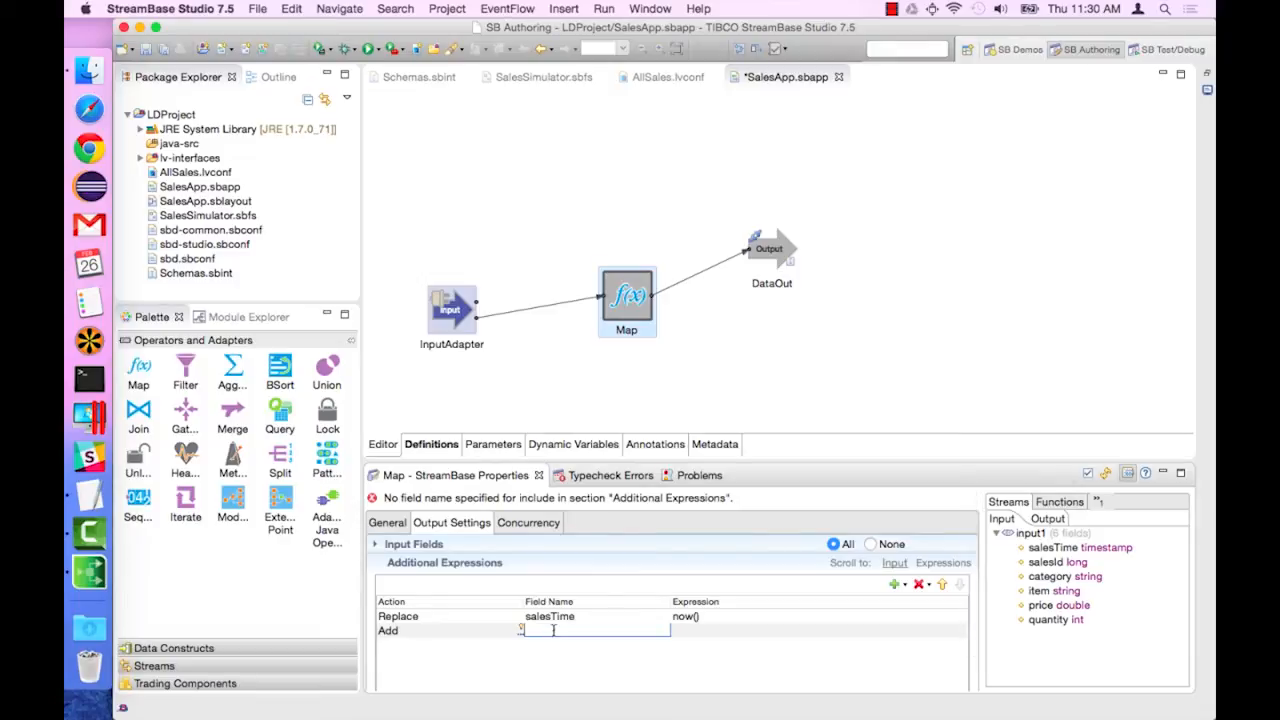
pyautogui.write('*')
pyautogui.click(675, 631)
pyautogui.write('All')
pyautogui.press('Return')
pyautogui.press('BackSpace')
pyautogui.write('.* AS')
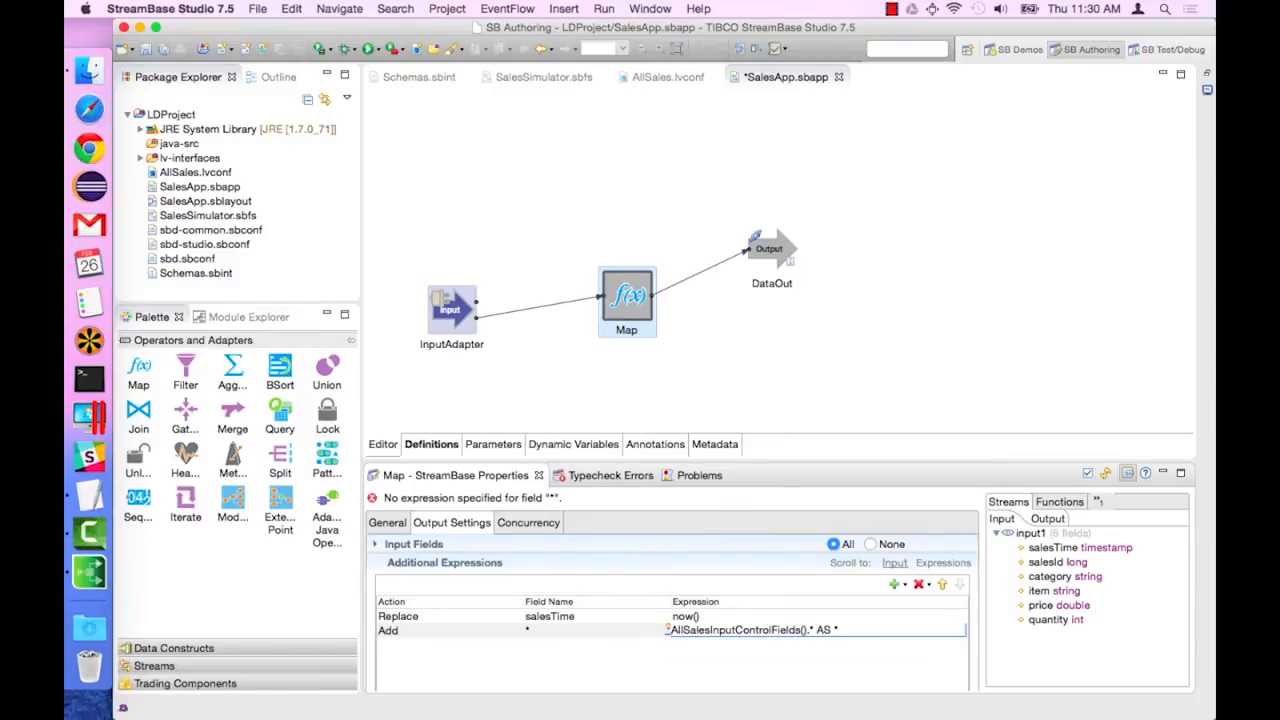
pyautogui.press('Return')
pyautogui.click(790, 364)
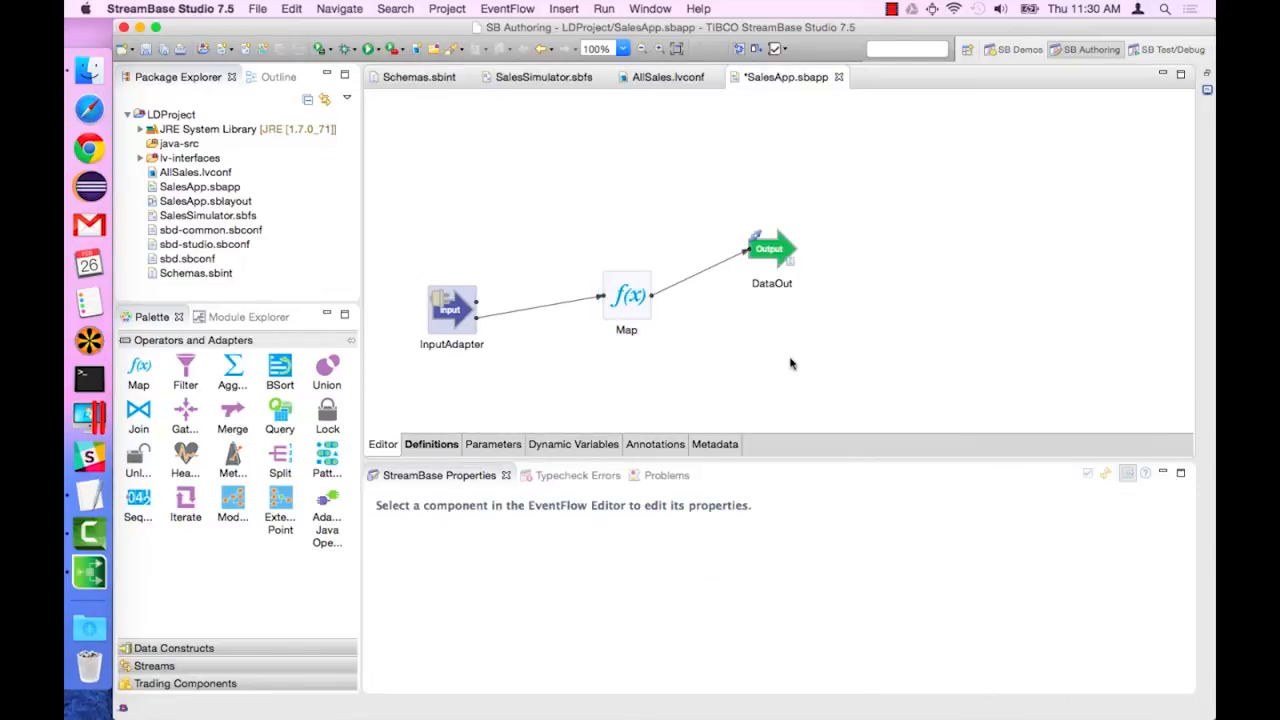
pyautogui.press('super+s')
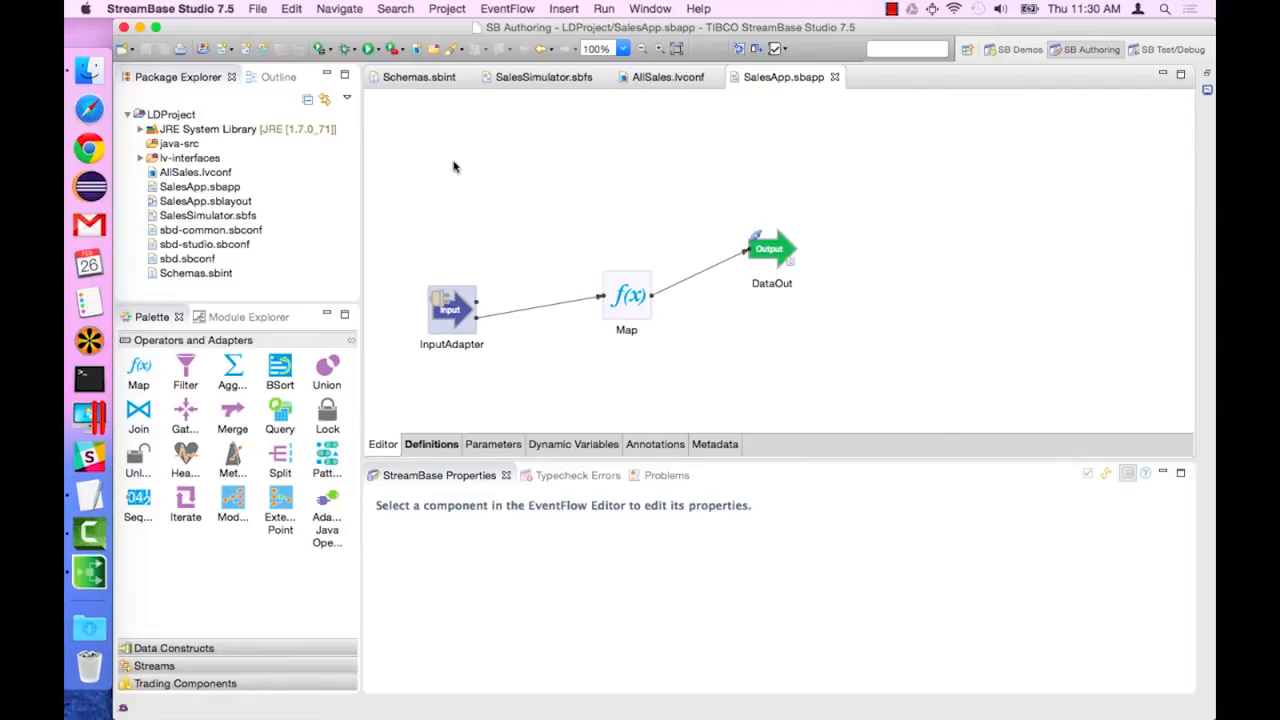
# - Create a LiveView configuration file named SalesApp of type Application in LDProject
pyautogui.click(652, 78)
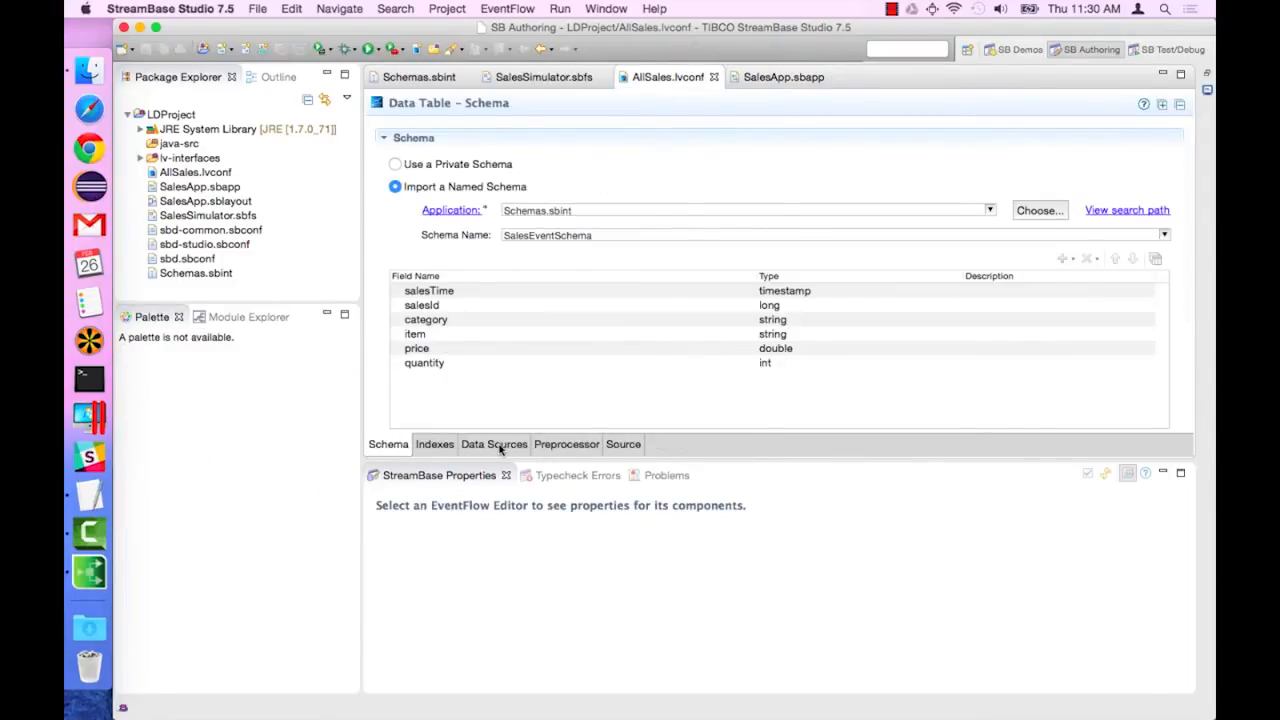
pyautogui.click(500, 447)
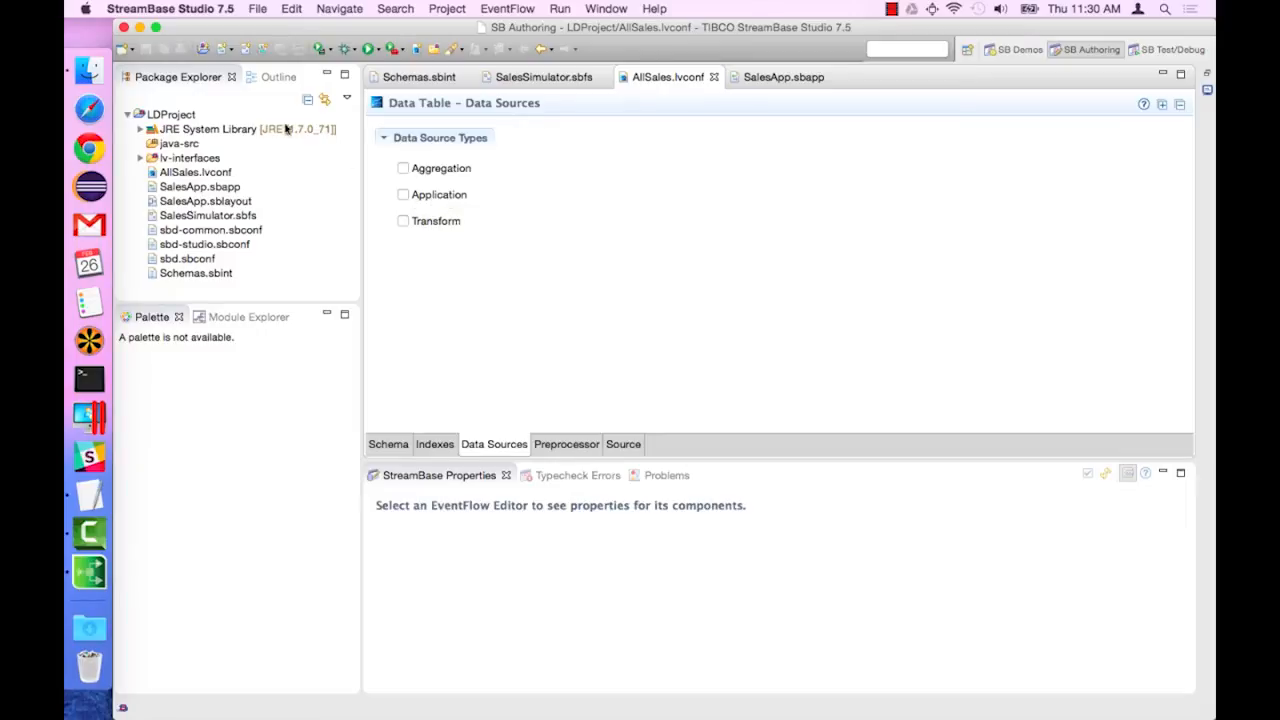
pyautogui.click(206, 115)
pyautogui.rightClick(206, 115)
pyautogui.moveTo(262, 120)
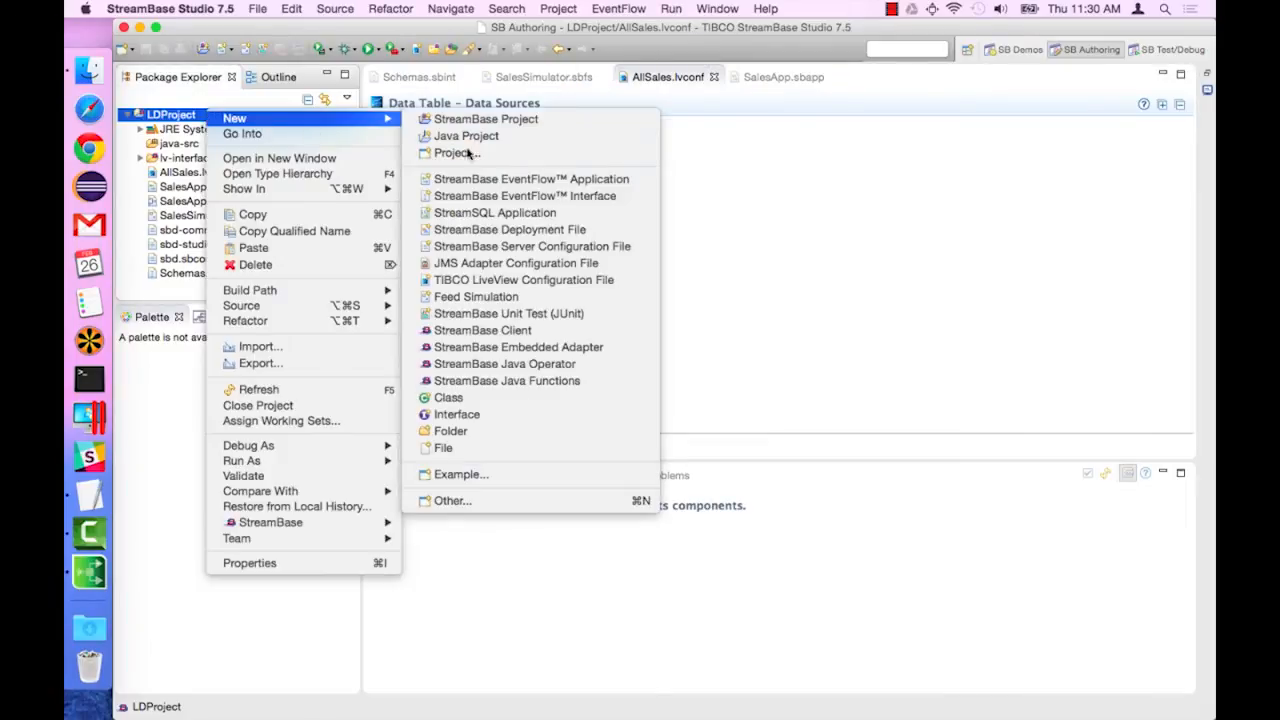
pyautogui.click(563, 280)
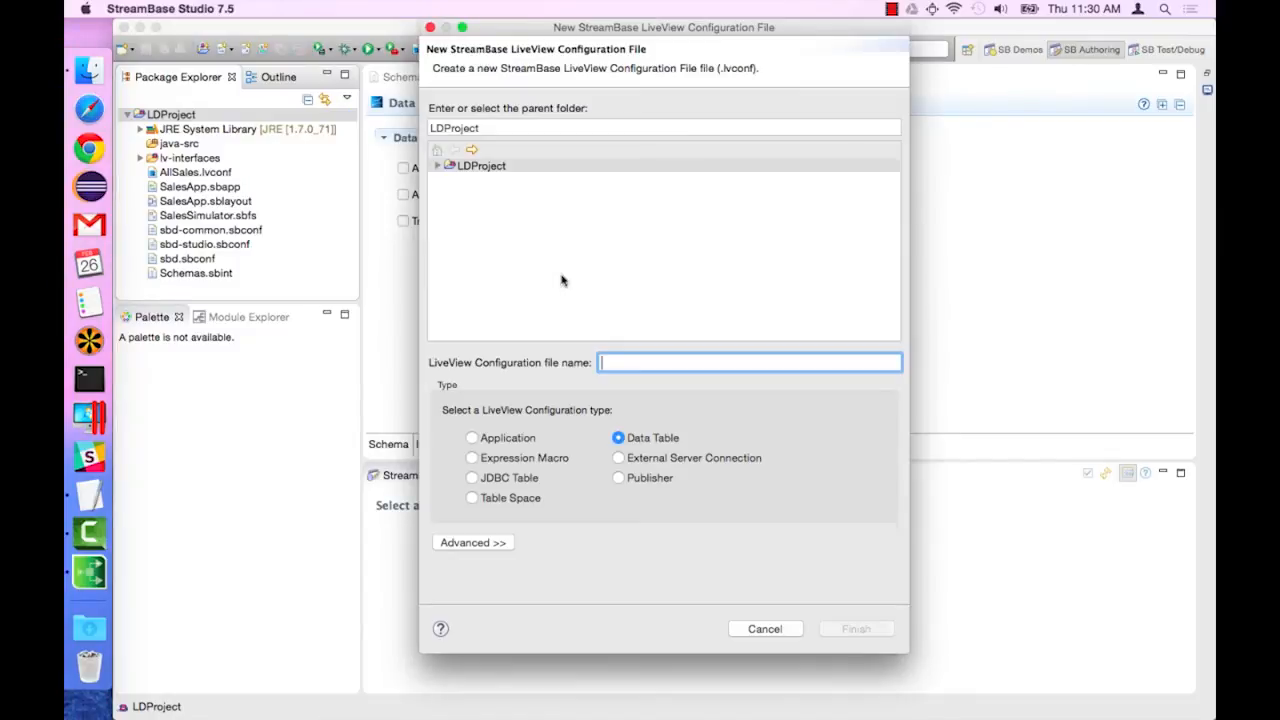
pyautogui.write('SalesApp')
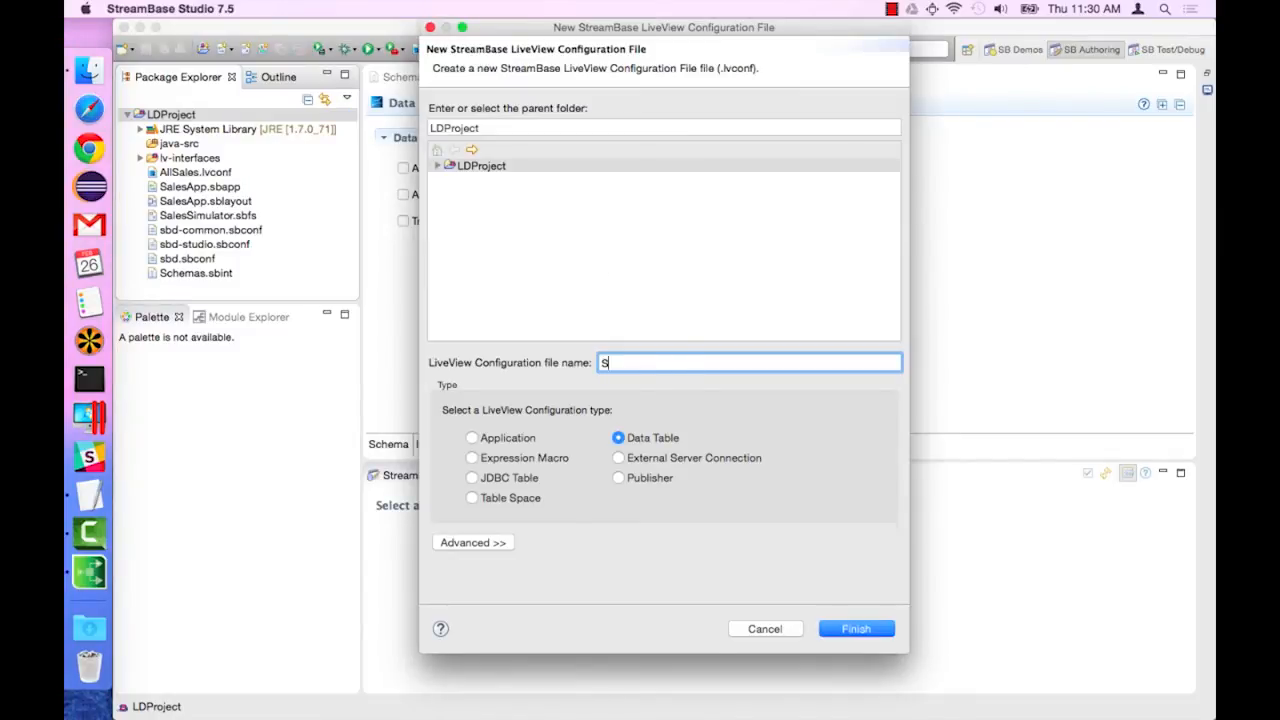
pyautogui.click(471, 438)
pyautogui.click(858, 632)
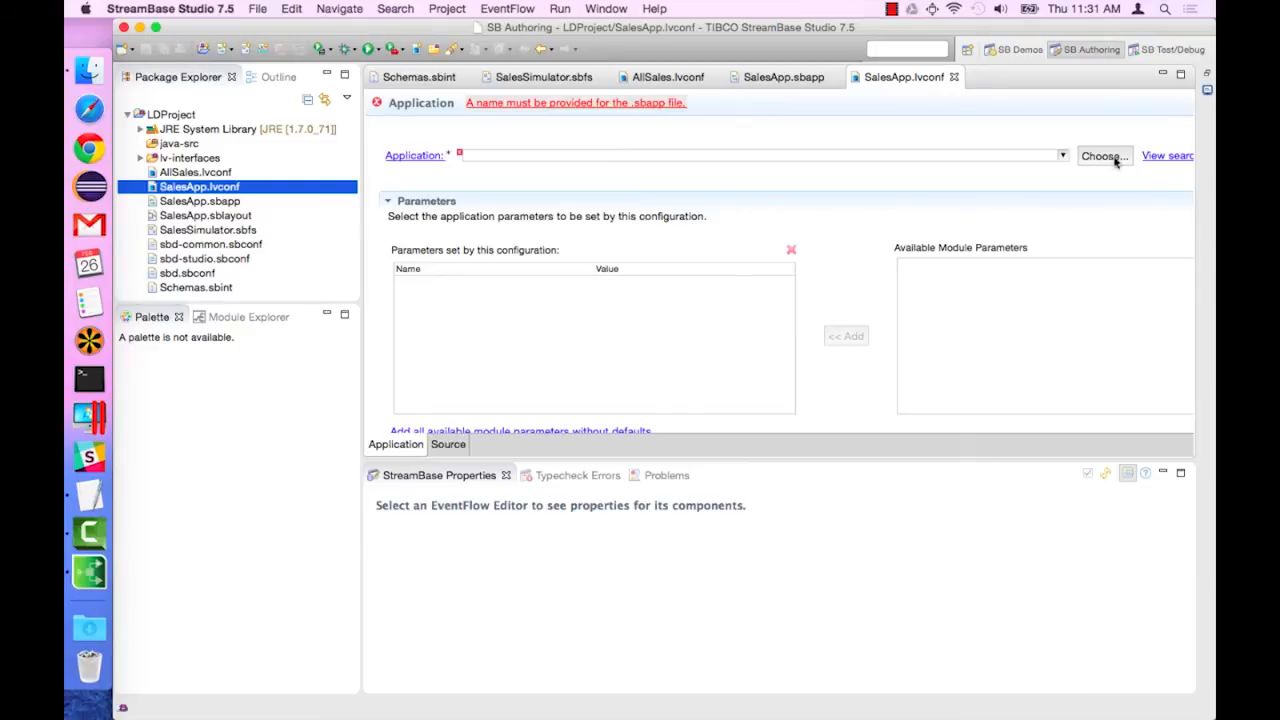
# - Assign SalesApp.sbapp as the application of SalesApp.lvconf, then save and close the file
pyautogui.click(1063, 156)
pyautogui.click(543, 175)
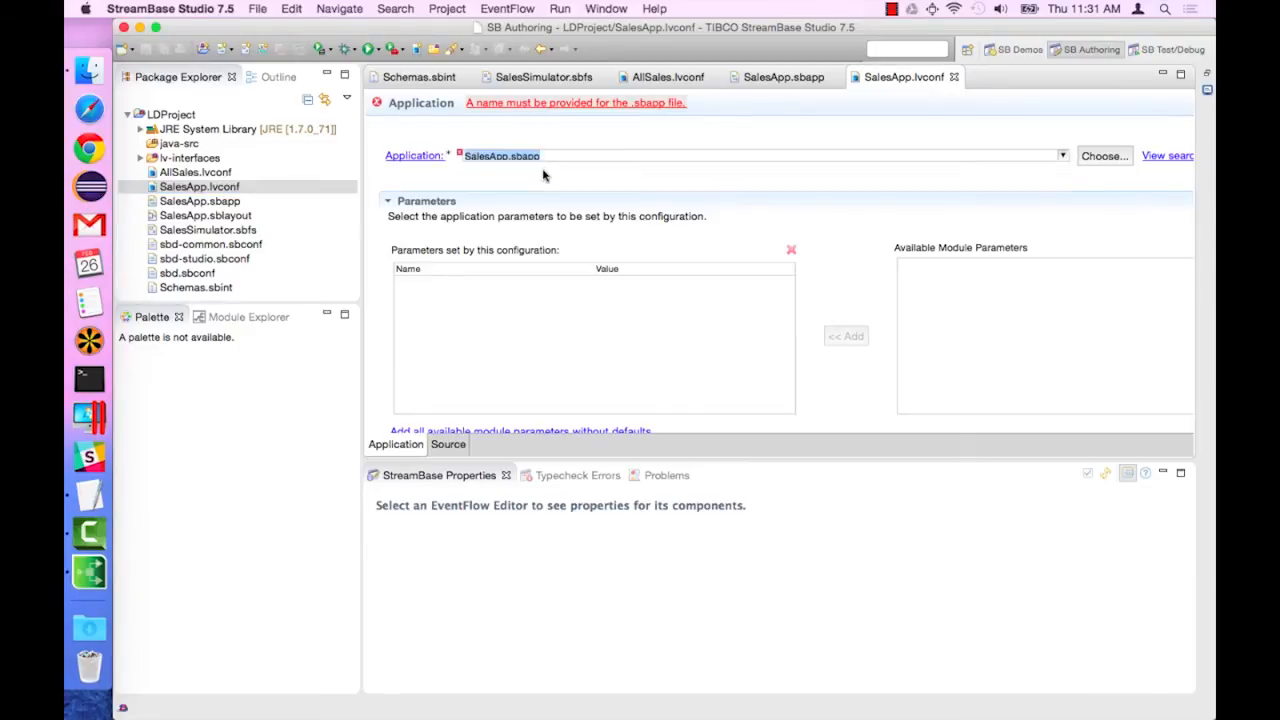
pyautogui.press('super+s')
pyautogui.click(954, 77)
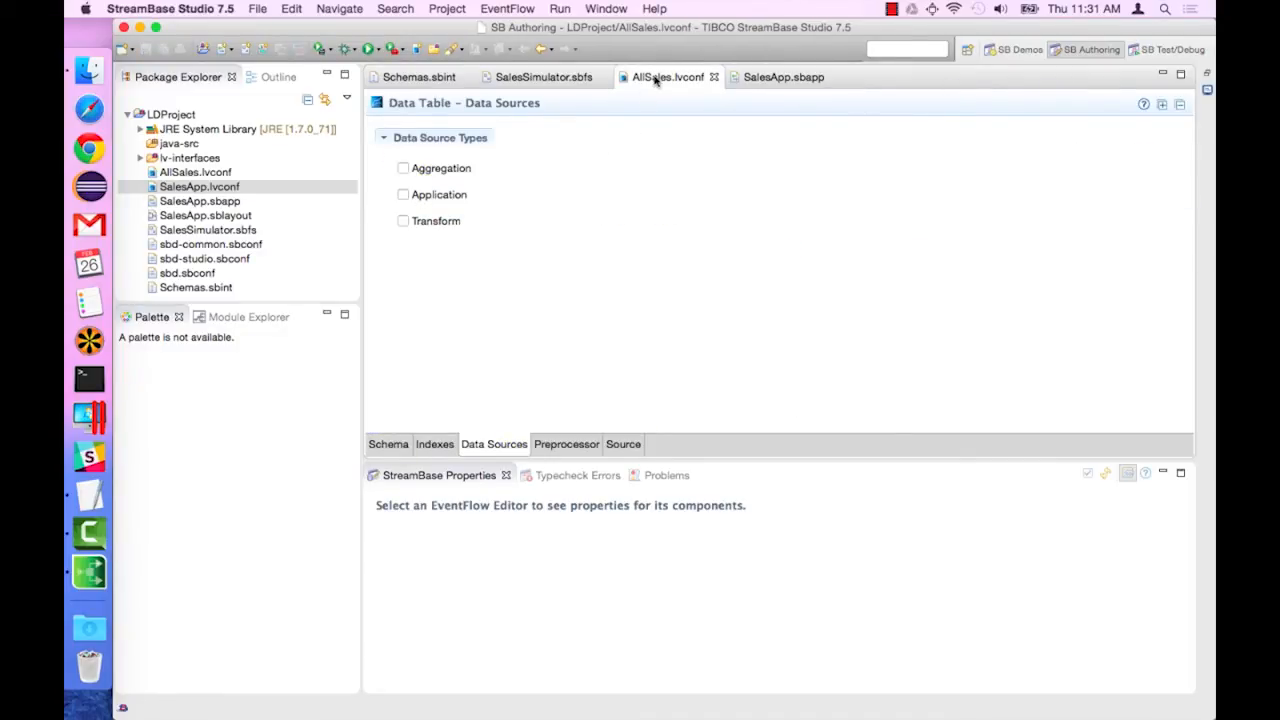
# - Give the AllSales table an Application data source referencing SalesApp with output stream DataOut, and save AllSales.lvconf
pyautogui.click(403, 194)
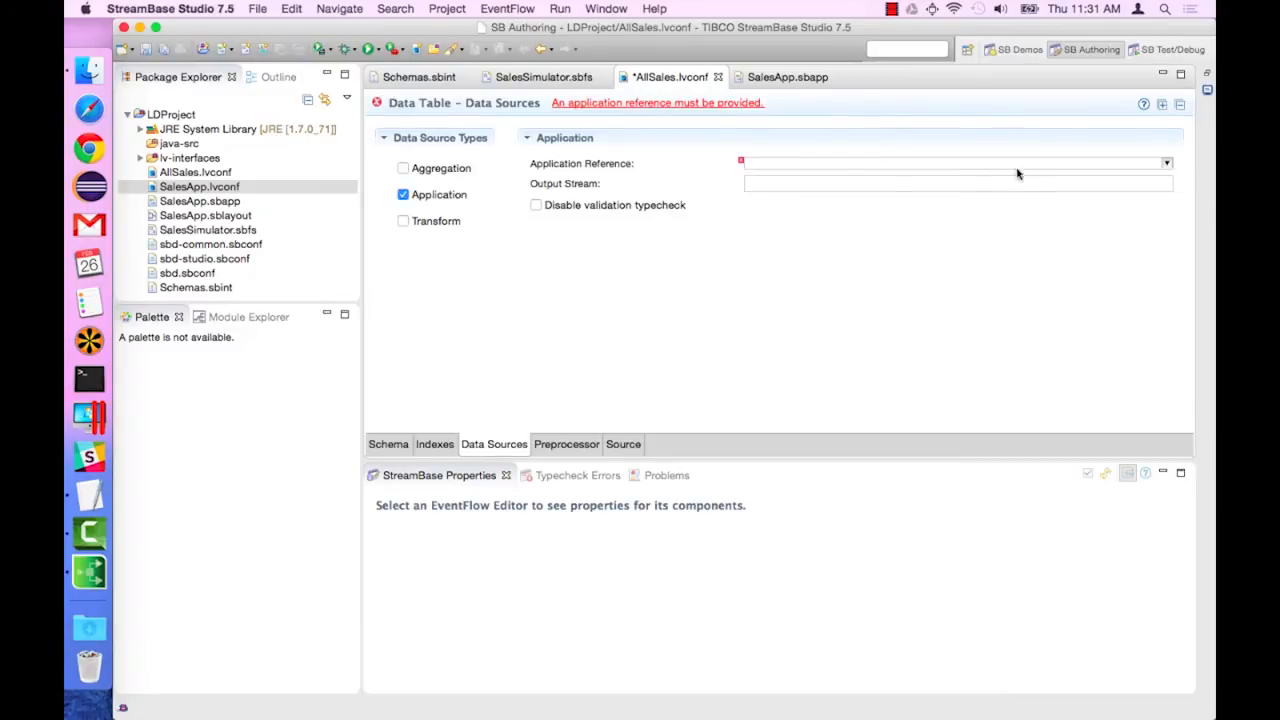
pyautogui.click(1166, 162)
pyautogui.click(761, 177)
pyautogui.click(775, 184)
pyautogui.write('DataOut')
pyautogui.click(760, 304)
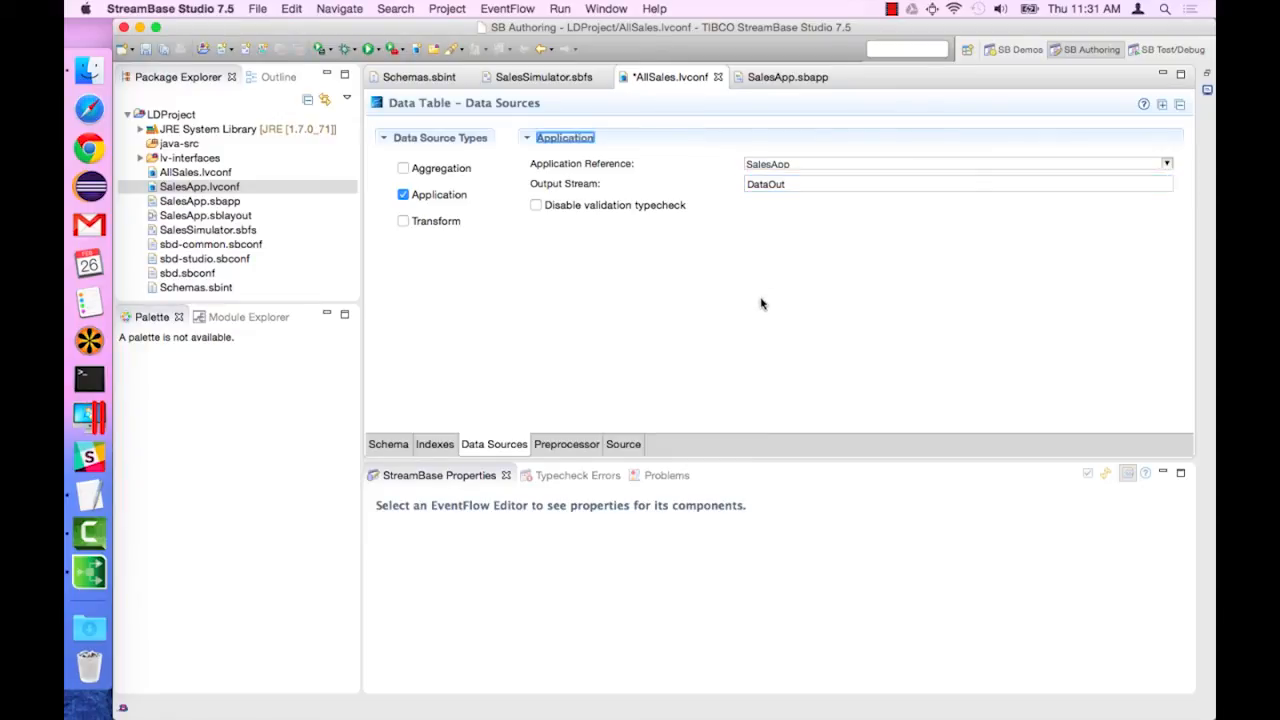
pyautogui.press('super+s')
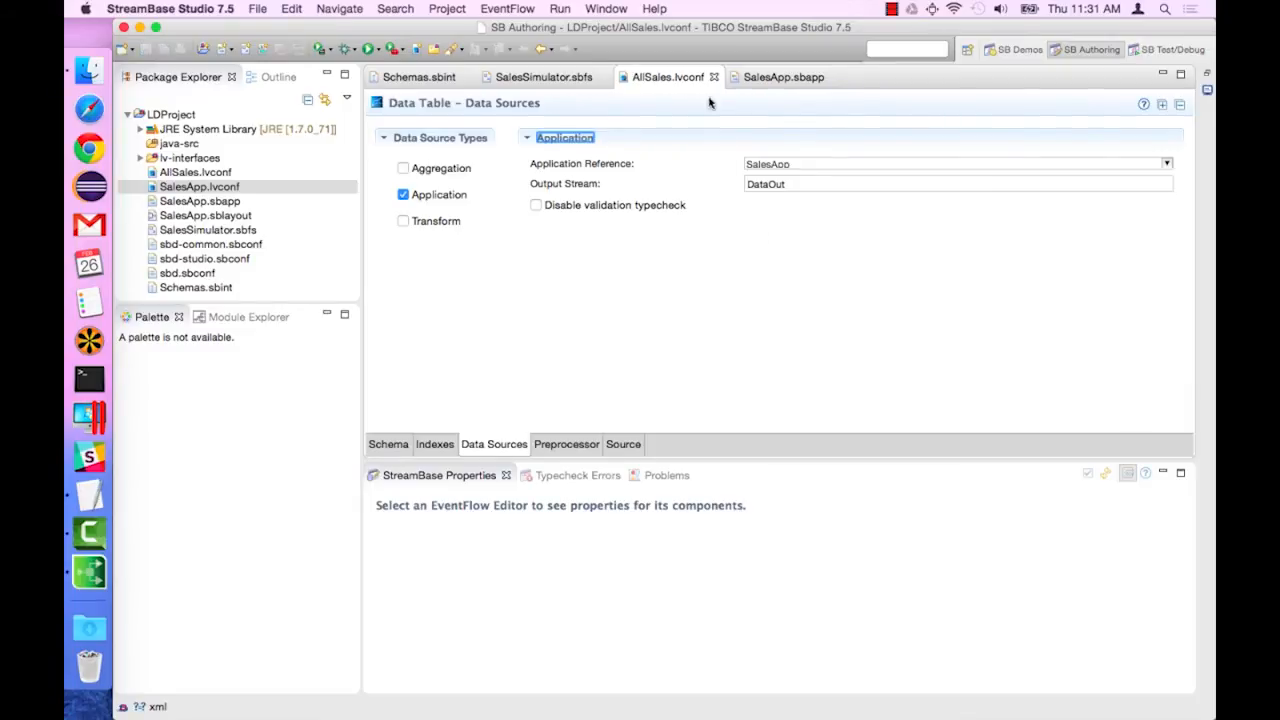
# - Create a LiveView configuration file named SalesByCategory of type Data Table in LDProject
pyautogui.click(197, 118)
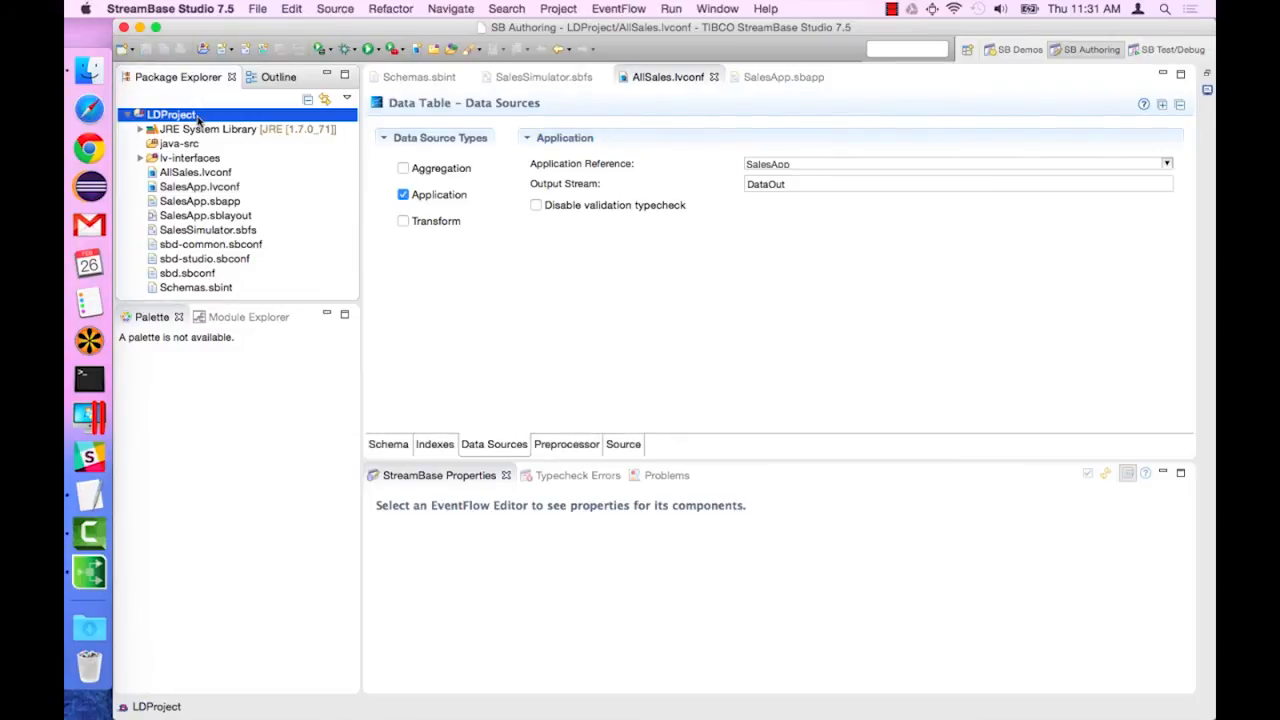
pyautogui.rightClick(198, 119)
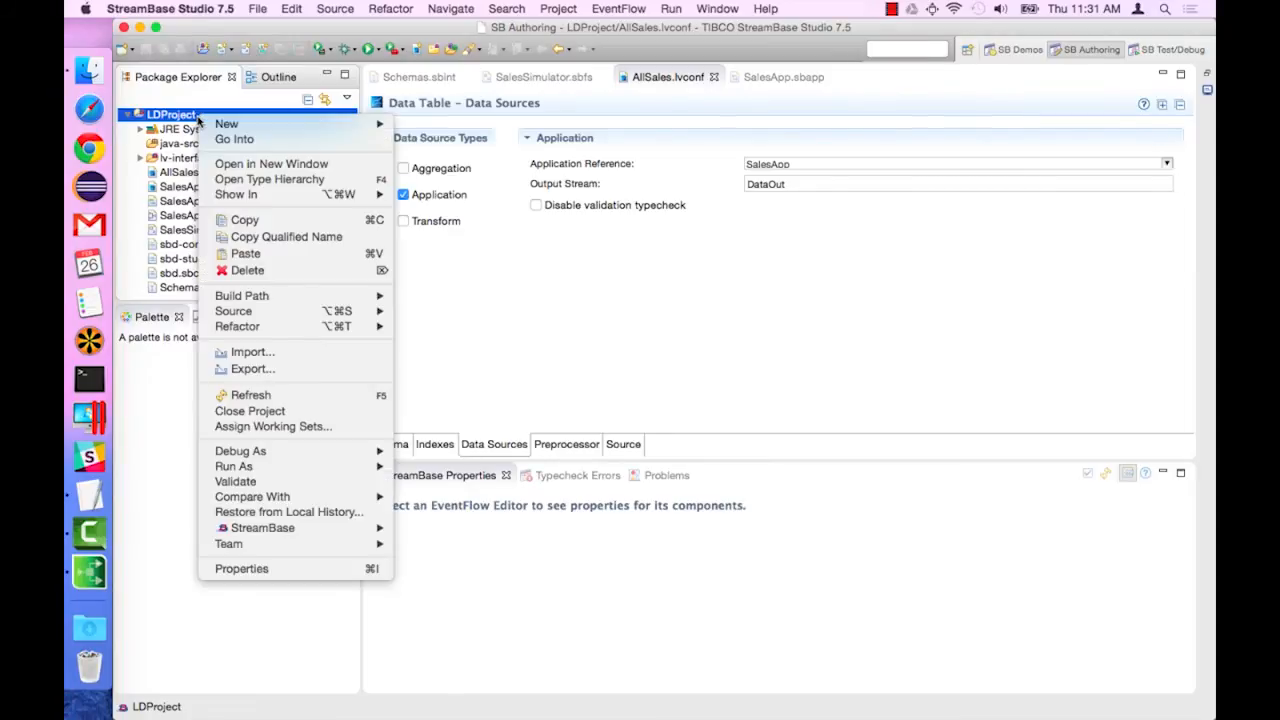
pyautogui.moveTo(320, 126)
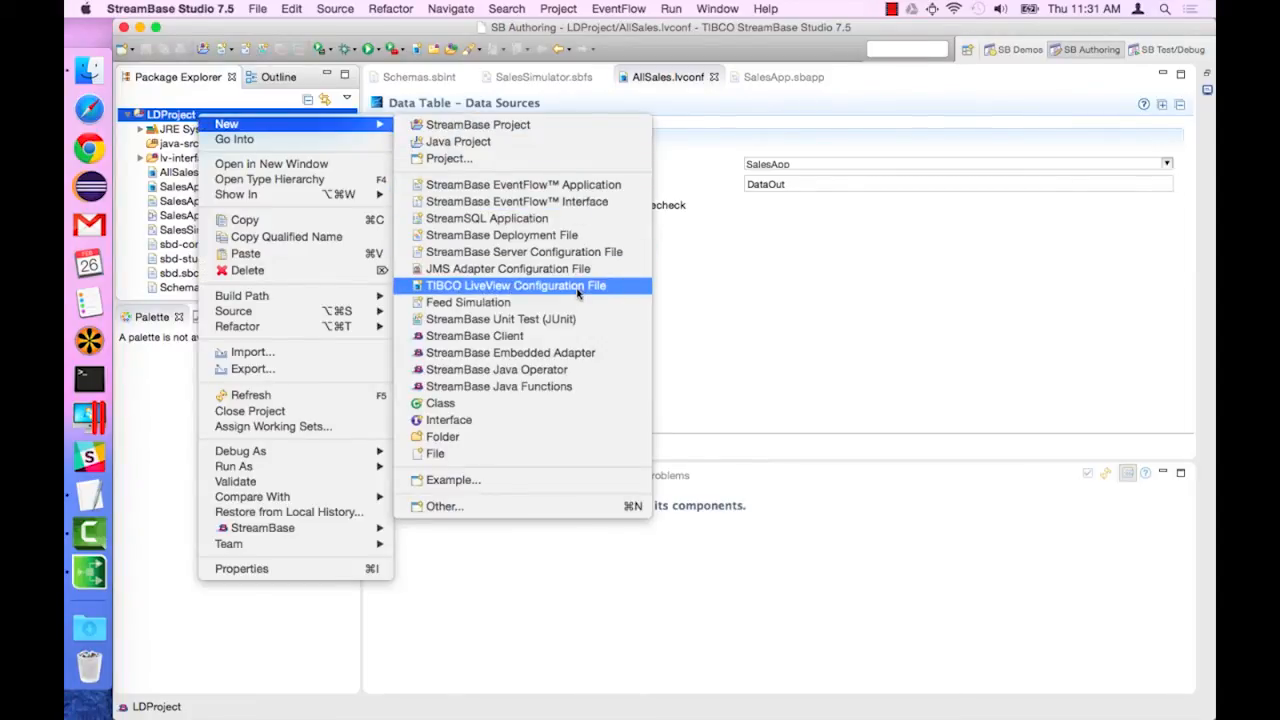
pyautogui.click(577, 288)
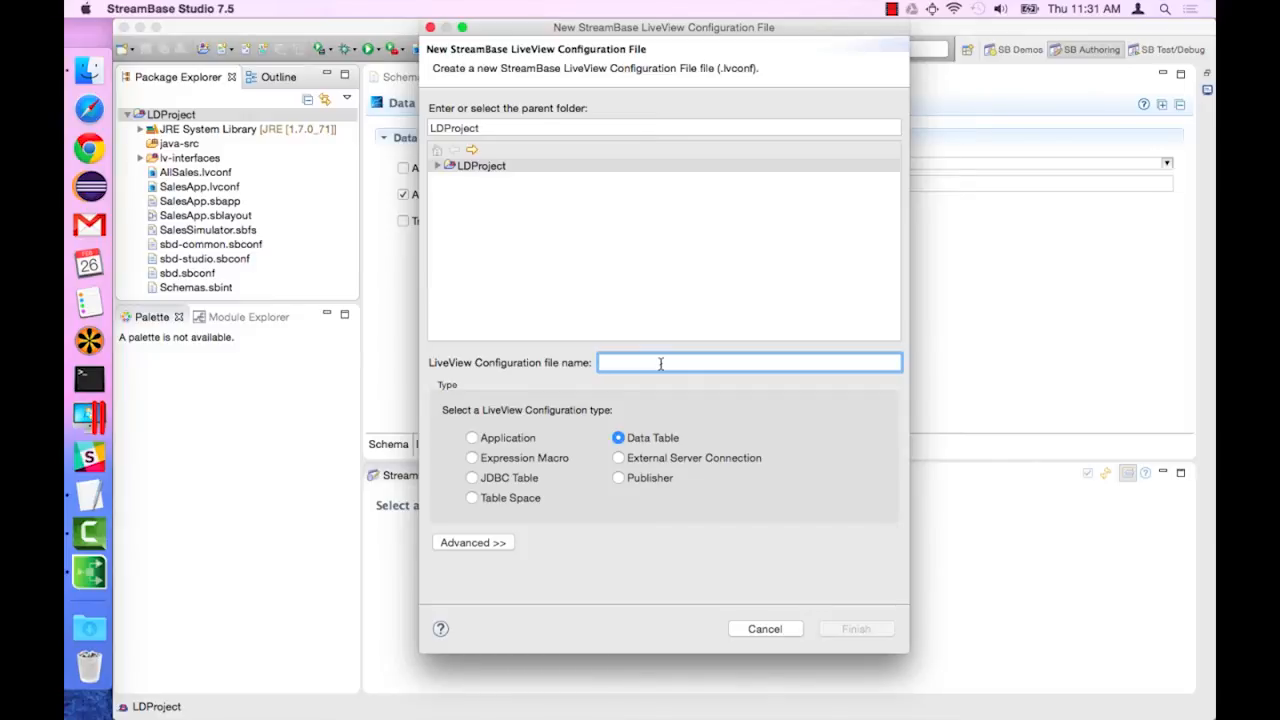
pyautogui.write('S')
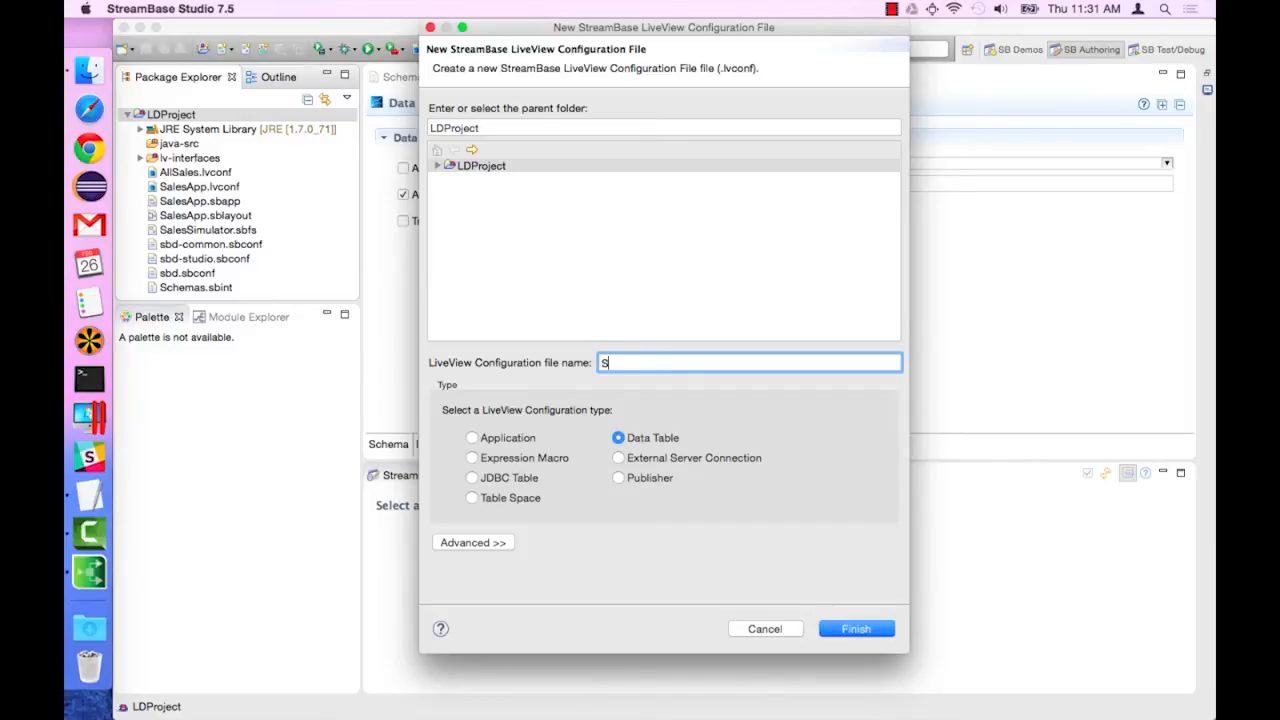
pyautogui.write('alesByCategory')
pyautogui.click(852, 628)
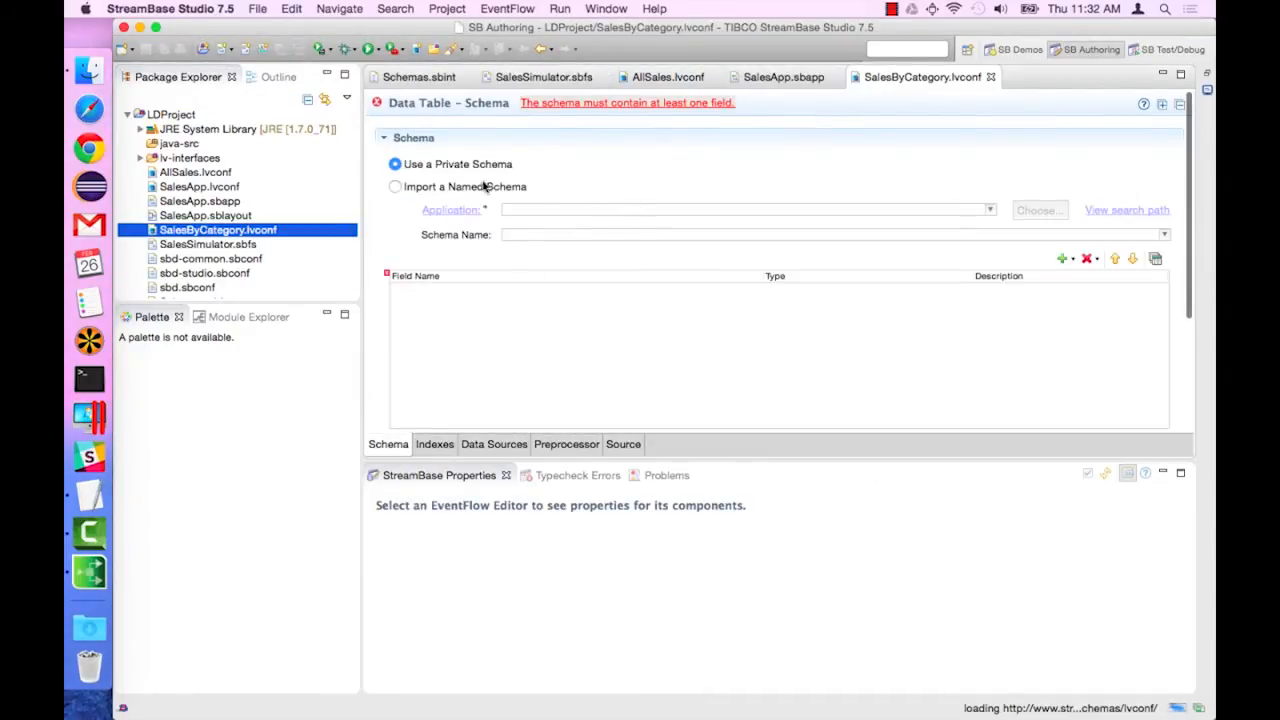
# - Add a string field named category to the private schema of SalesByCategory
pyautogui.click(1063, 259)
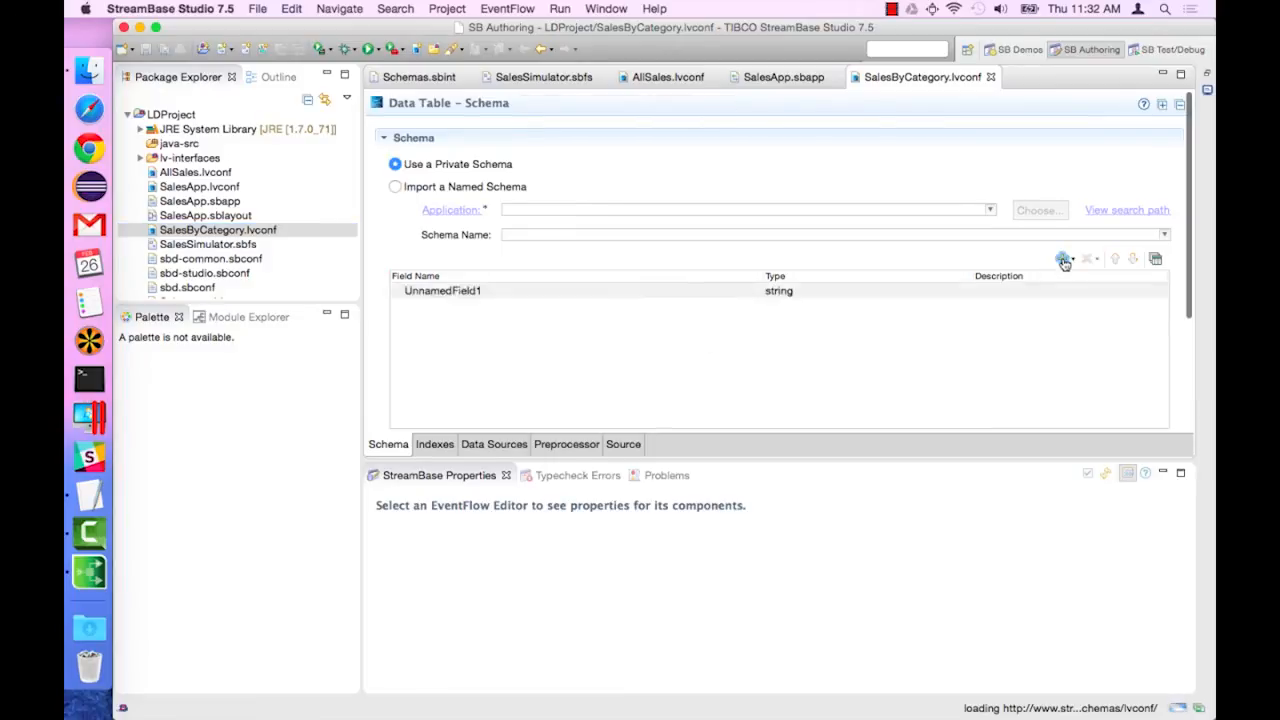
pyautogui.click(571, 291)
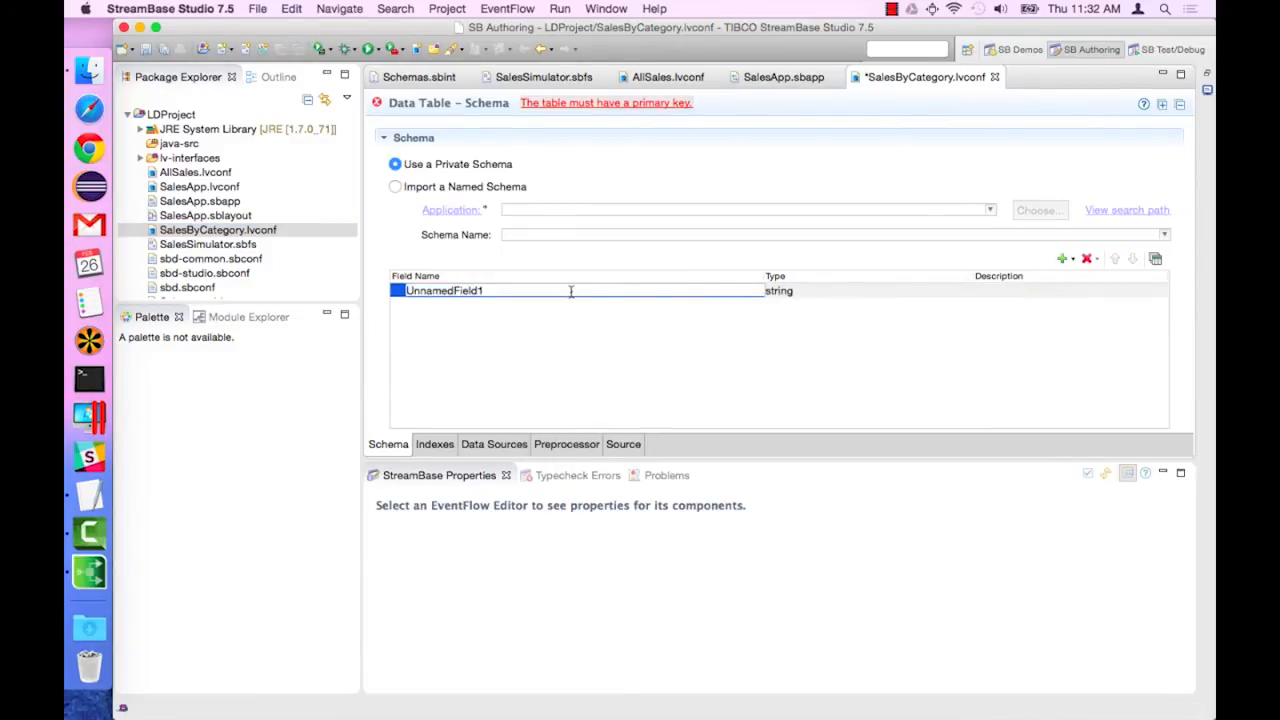
pyautogui.press('BackSpace')
pyautogui.press('BackSpace')
pyautogui.press('BackSpace')
pyautogui.press('BackSpace')
pyautogui.press('BackSpace')
pyautogui.press('BackSpace')
pyautogui.press('BackSpace')
pyautogui.press('BackSpace')
pyautogui.press('BackSpace')
pyautogui.press('BackSpace')
pyautogui.press('BackSpace')
pyautogui.press('BackSpace')
pyautogui.write('category')
pyautogui.press('Return')
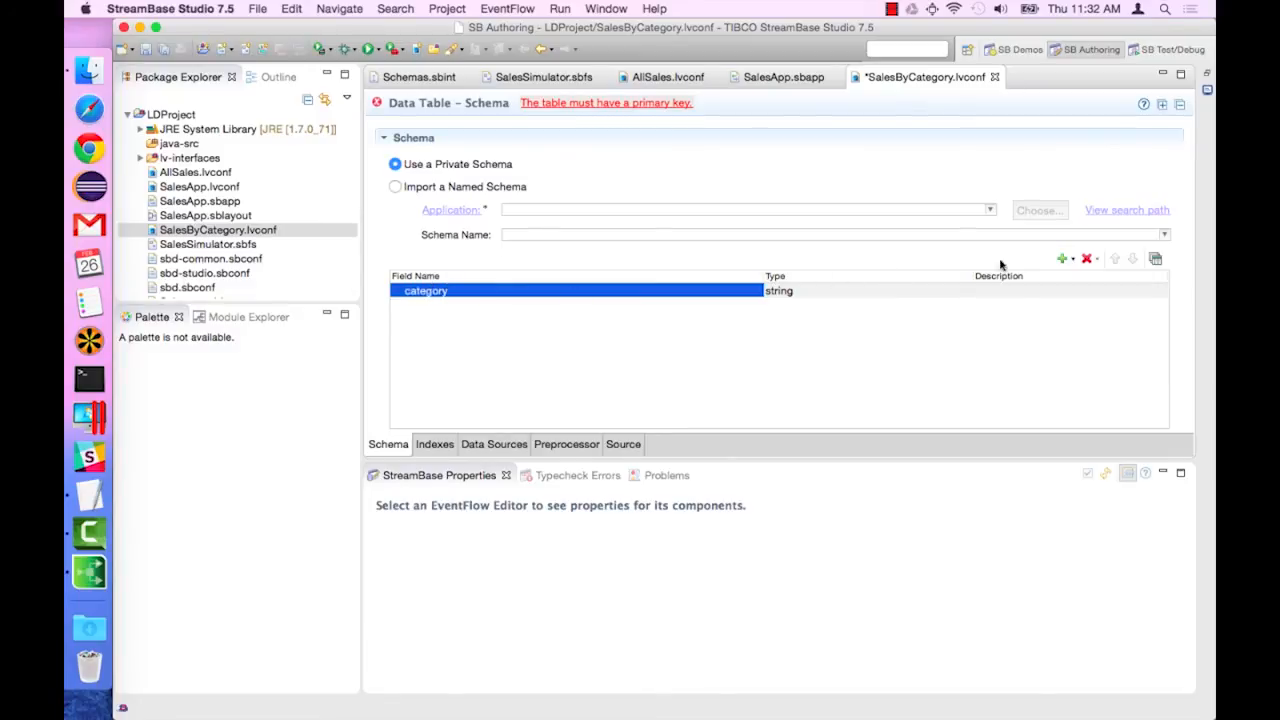
# - Add two more fields named avgPrice and avgQuantity to the SalesByCategory schema
pyautogui.click(1062, 259)
pyautogui.moveTo(515, 306); pyautogui.dragTo(380, 308)
pyautogui.write('avgPrice')
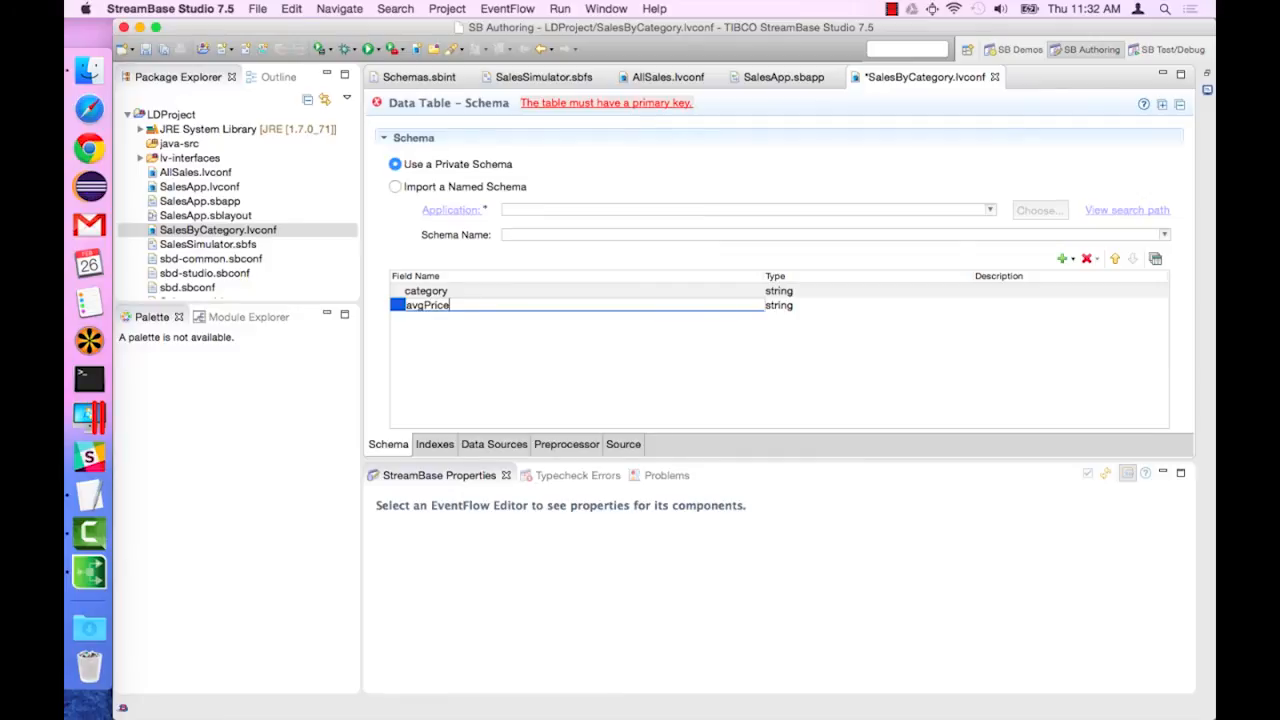
pyautogui.click(1060, 259)
pyautogui.write('a')
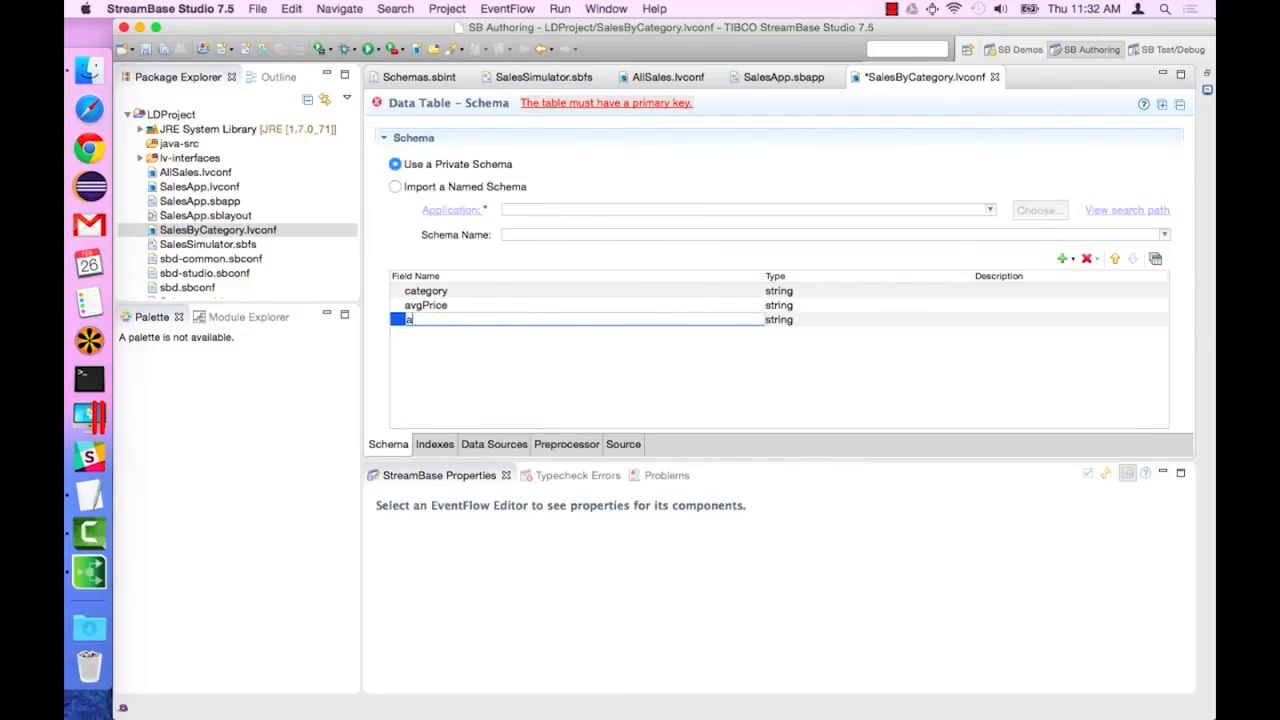
pyautogui.write('vgQuantity')
# - Set the type of the avgPrice and avgQuantity fields to double
pyautogui.click(789, 307)
pyautogui.click(789, 307)
pyautogui.write('double>')
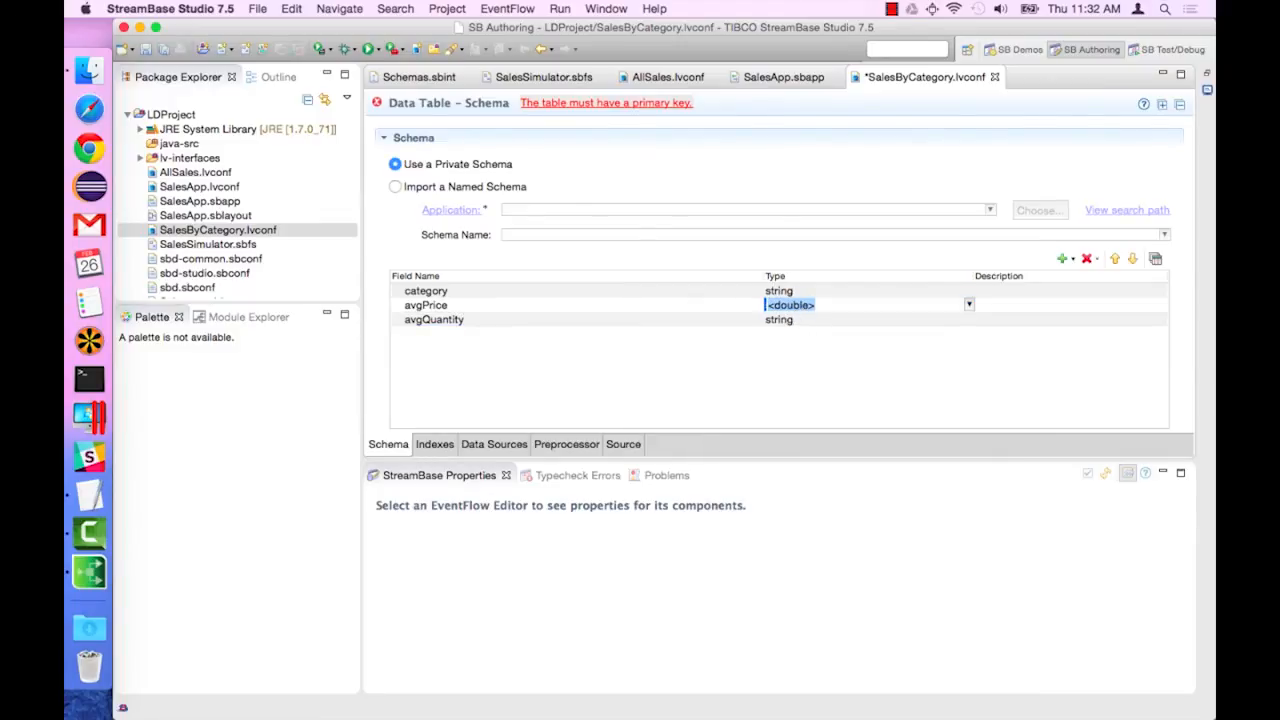
pyautogui.press('Return')
pyautogui.click(818, 320)
pyautogui.write('double')
pyautogui.press('Return')
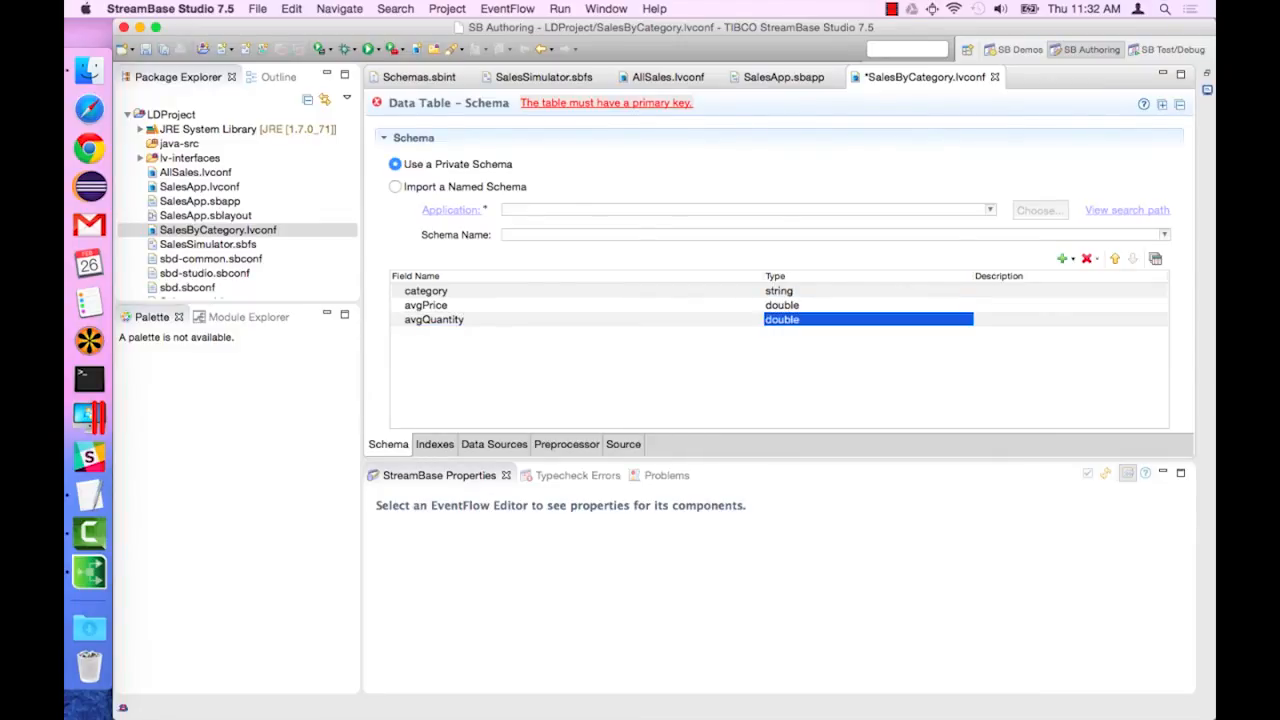
# - Make category the primary key of SalesByCategory and add an Aggregation data source referencing the AllSales table
pyautogui.click(440, 445)
pyautogui.moveTo(478, 178); pyautogui.dragTo(868, 194)
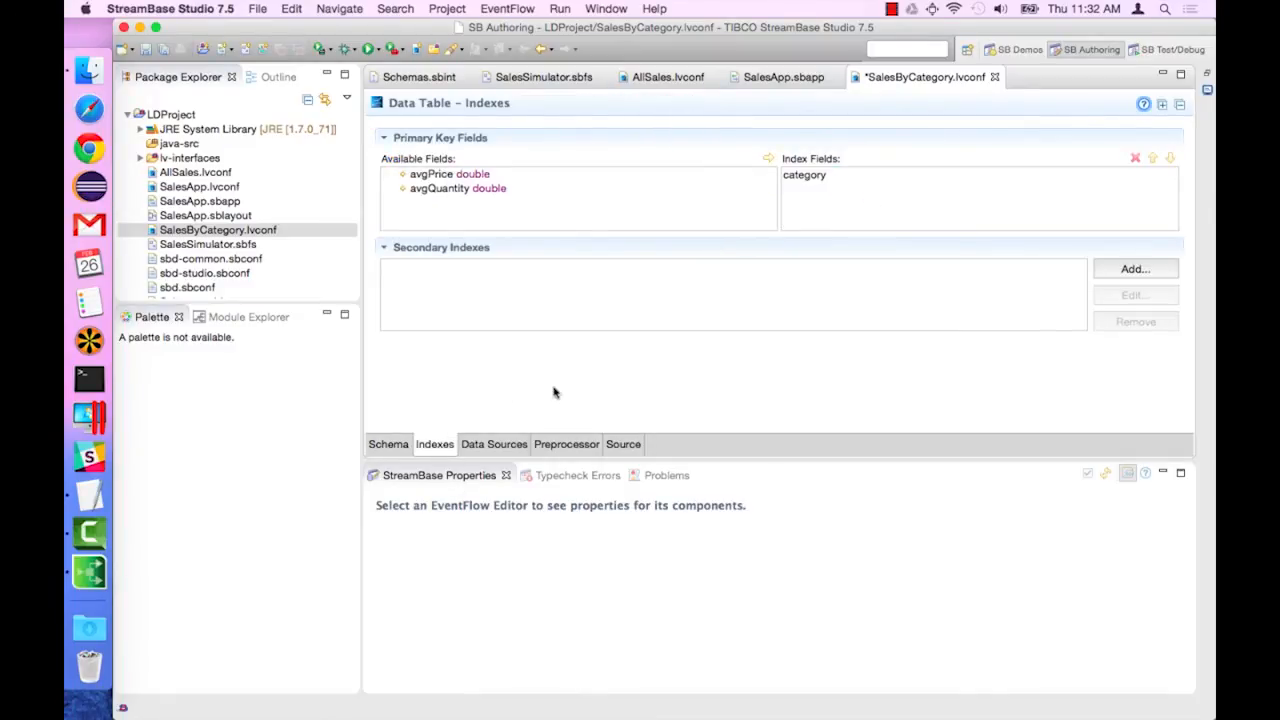
pyautogui.click(495, 445)
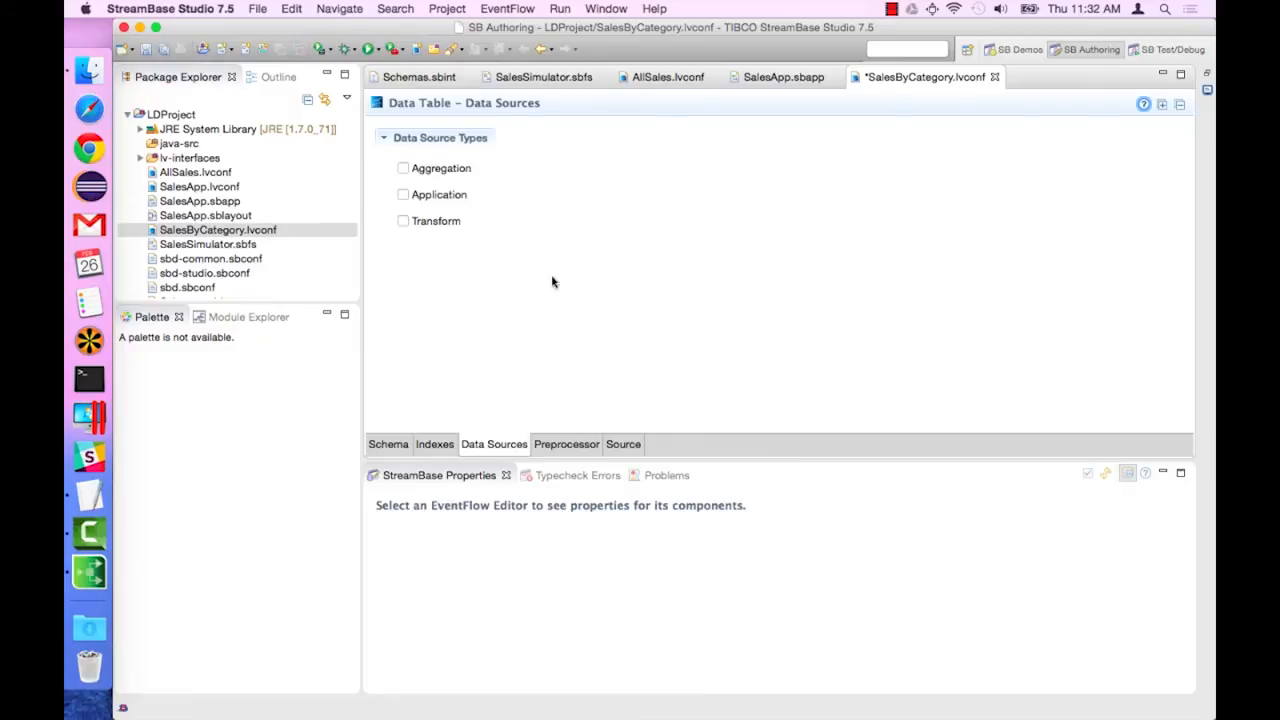
pyautogui.click(443, 169)
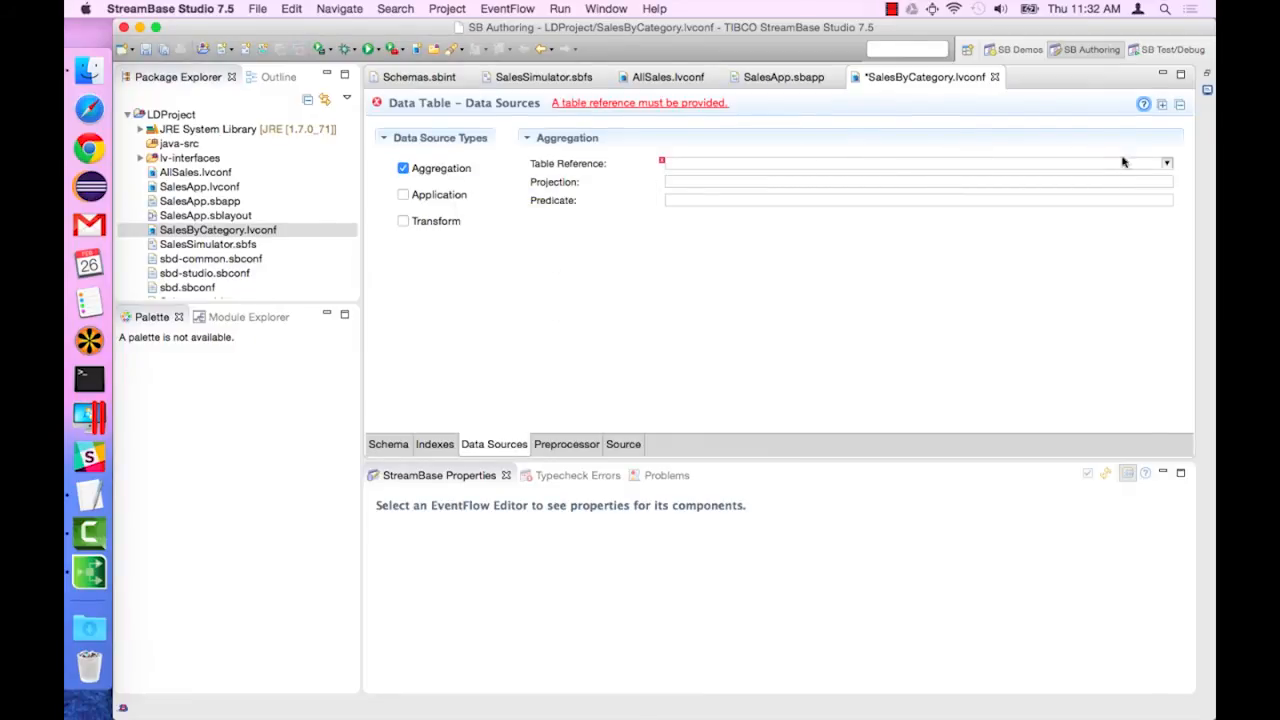
pyautogui.click(1166, 163)
pyautogui.click(686, 178)
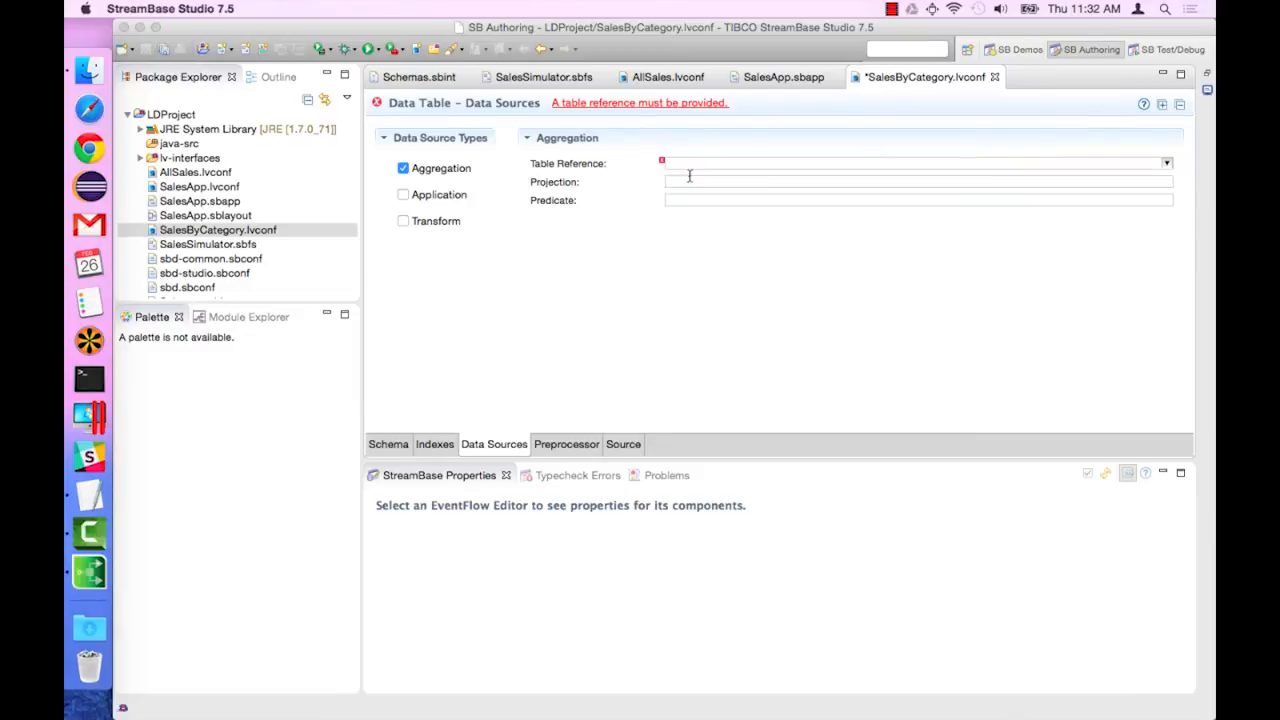
# - Set the aggregation's projection to avg(price) AS avgPrice, avg(quantity) AS avgQuantity, and save SalesByCategory.lvconf
pyautogui.click(700, 181)
pyautogui.write('avg(')
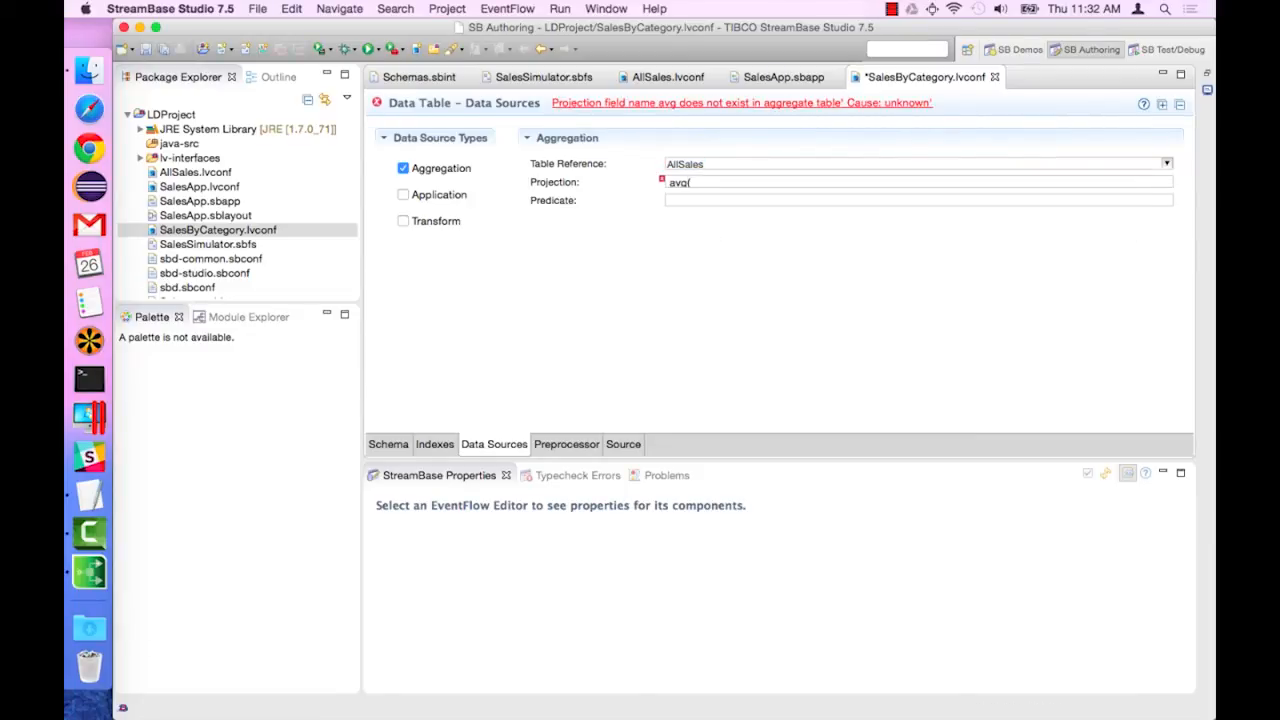
pyautogui.write('price) as')
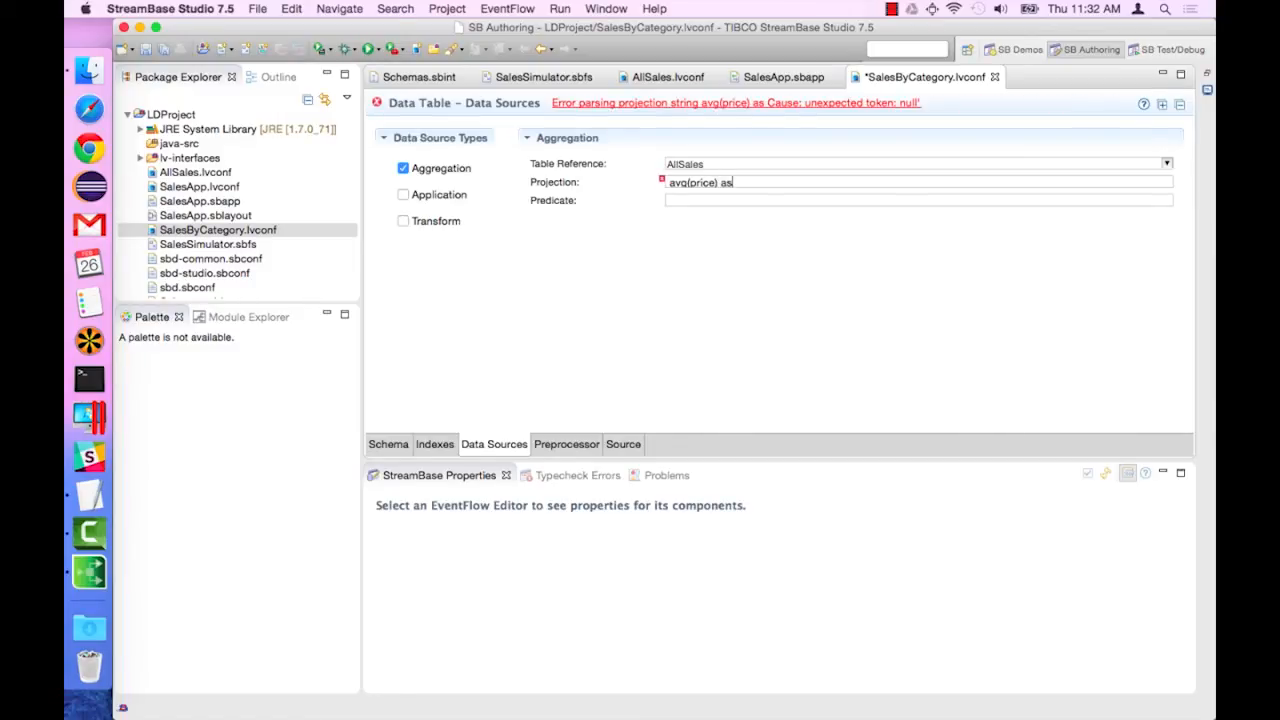
pyautogui.write(' avgPrice,')
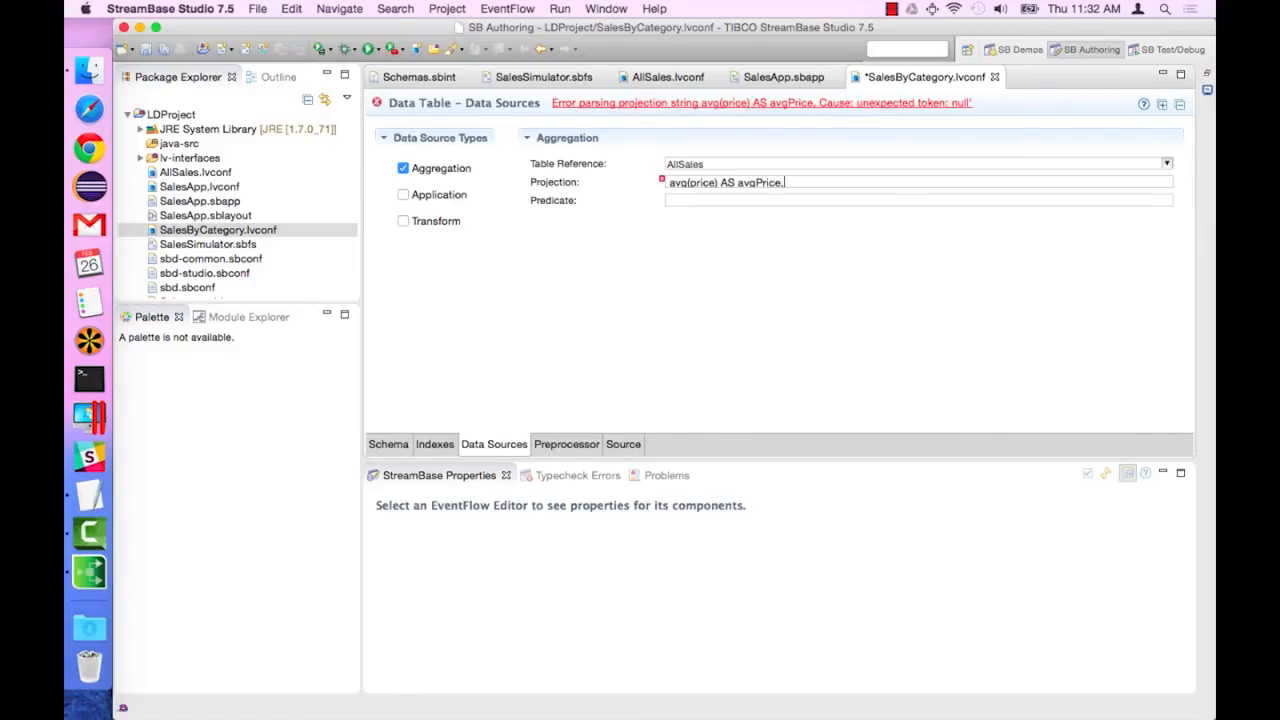
pyautogui.write(' avg(quantity) AS a')
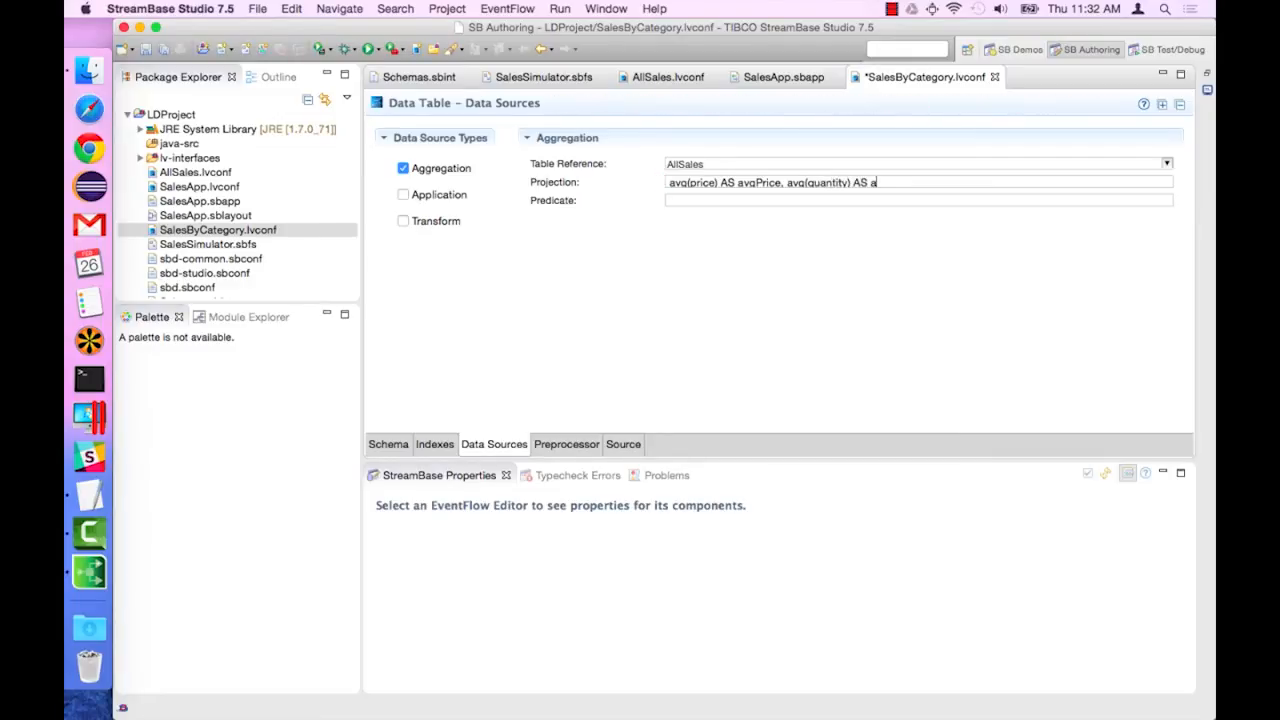
pyautogui.write('vgQuantity')
pyautogui.press('super+s')
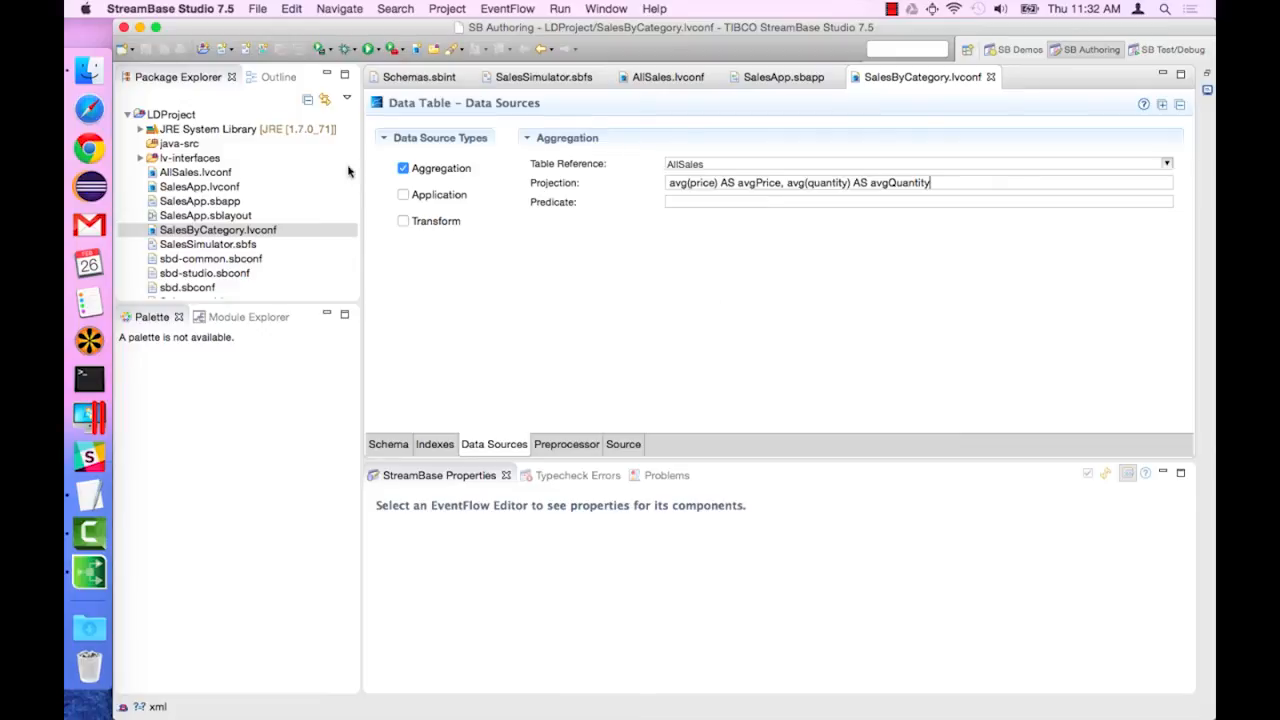
# - Run LDProject as a StreamBase LiveView project and check the server's startup output in the console
pyautogui.click(185, 116)
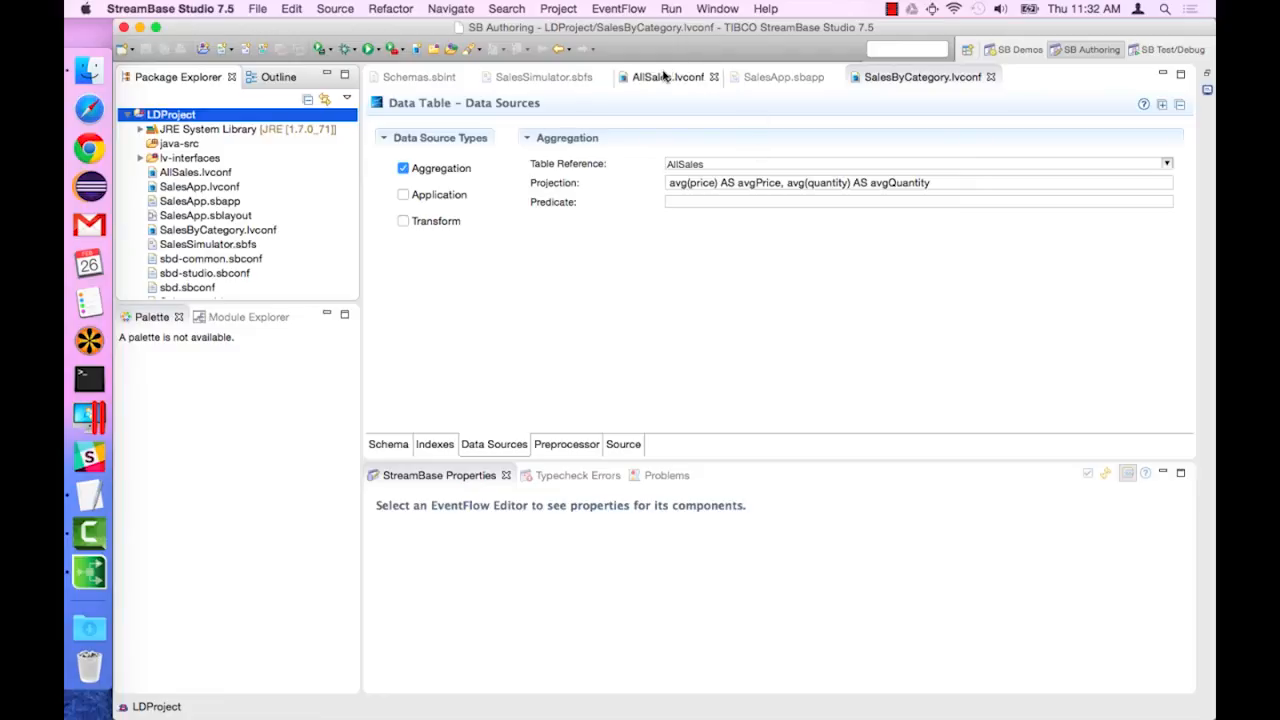
pyautogui.rightClick(187, 120)
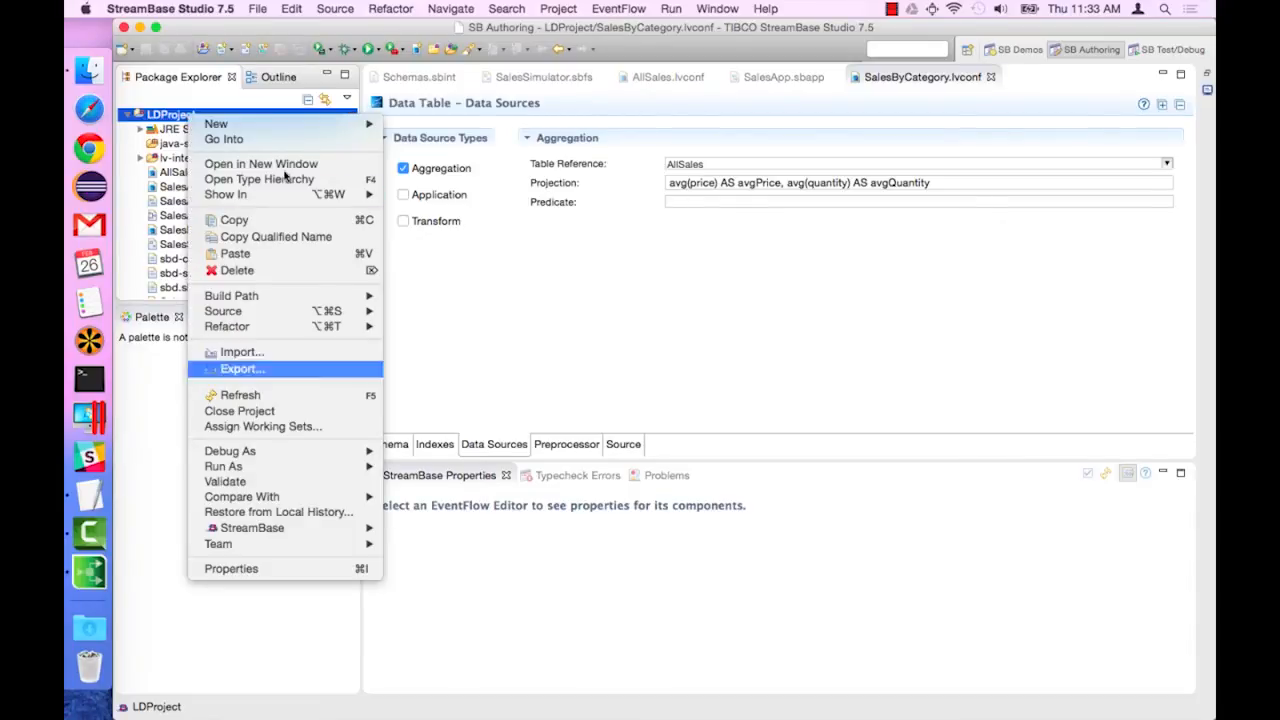
pyautogui.moveTo(360, 530)
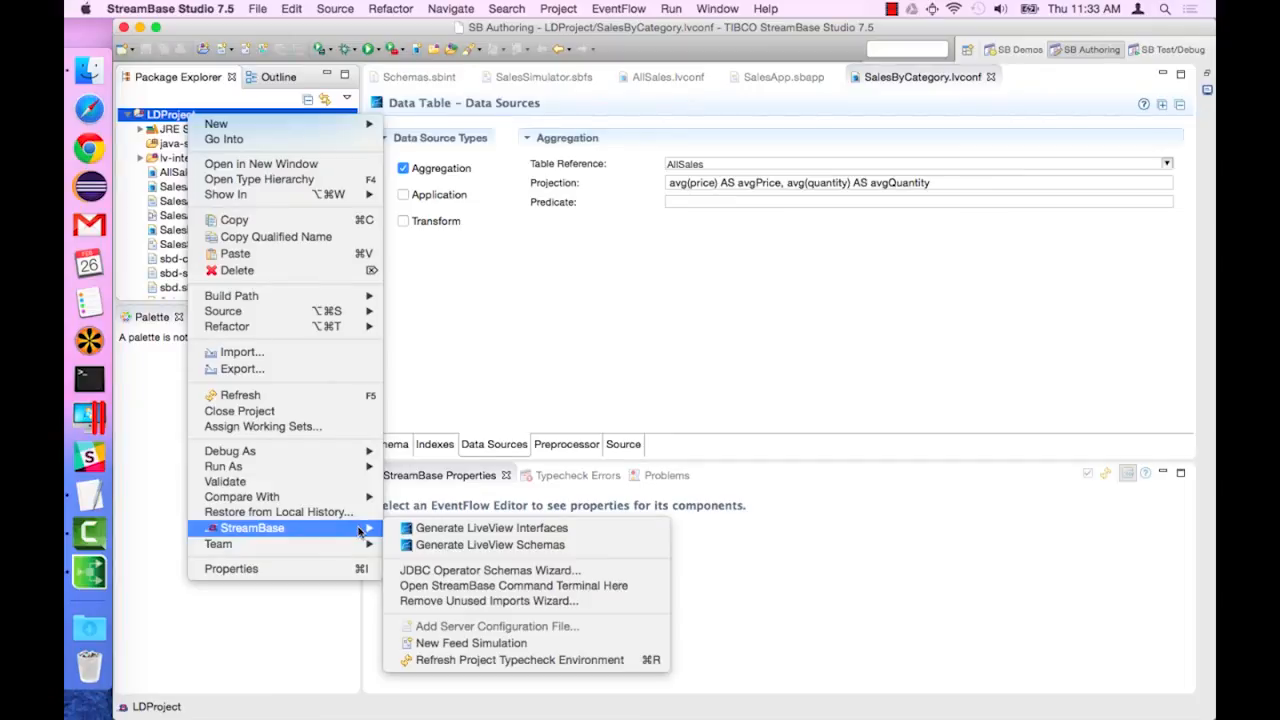
pyautogui.moveTo(348, 467)
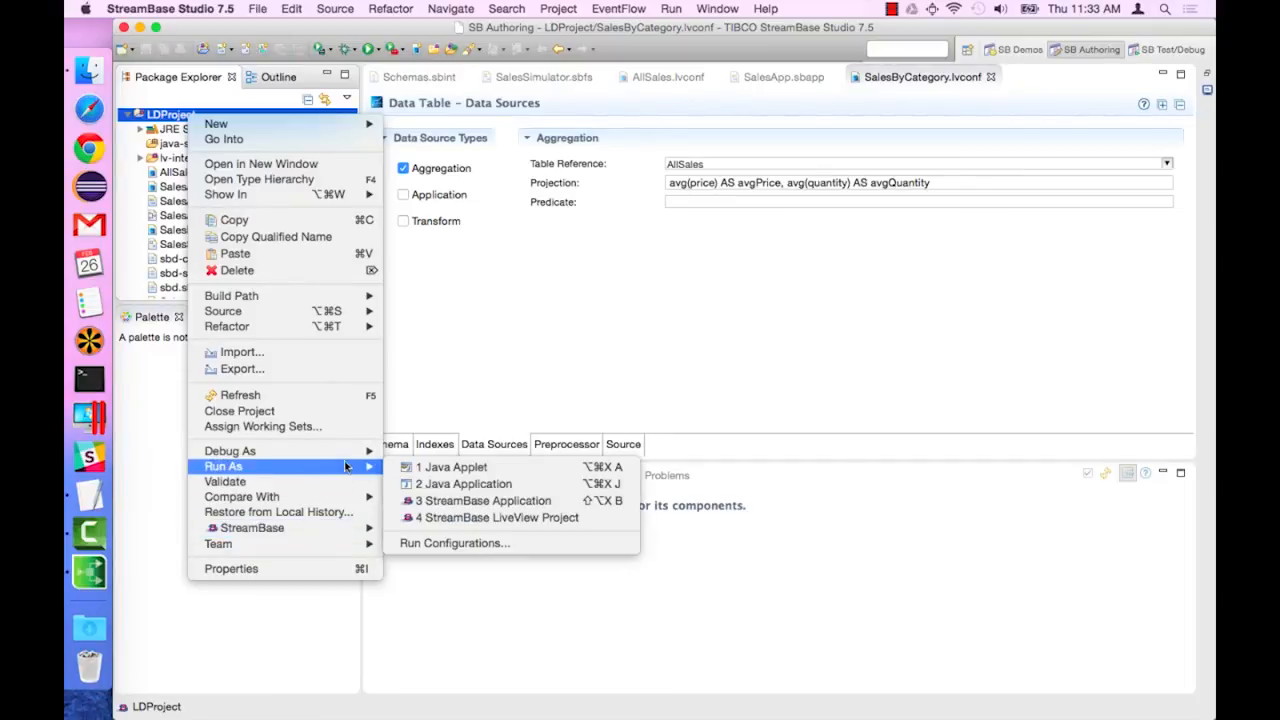
pyautogui.click(511, 518)
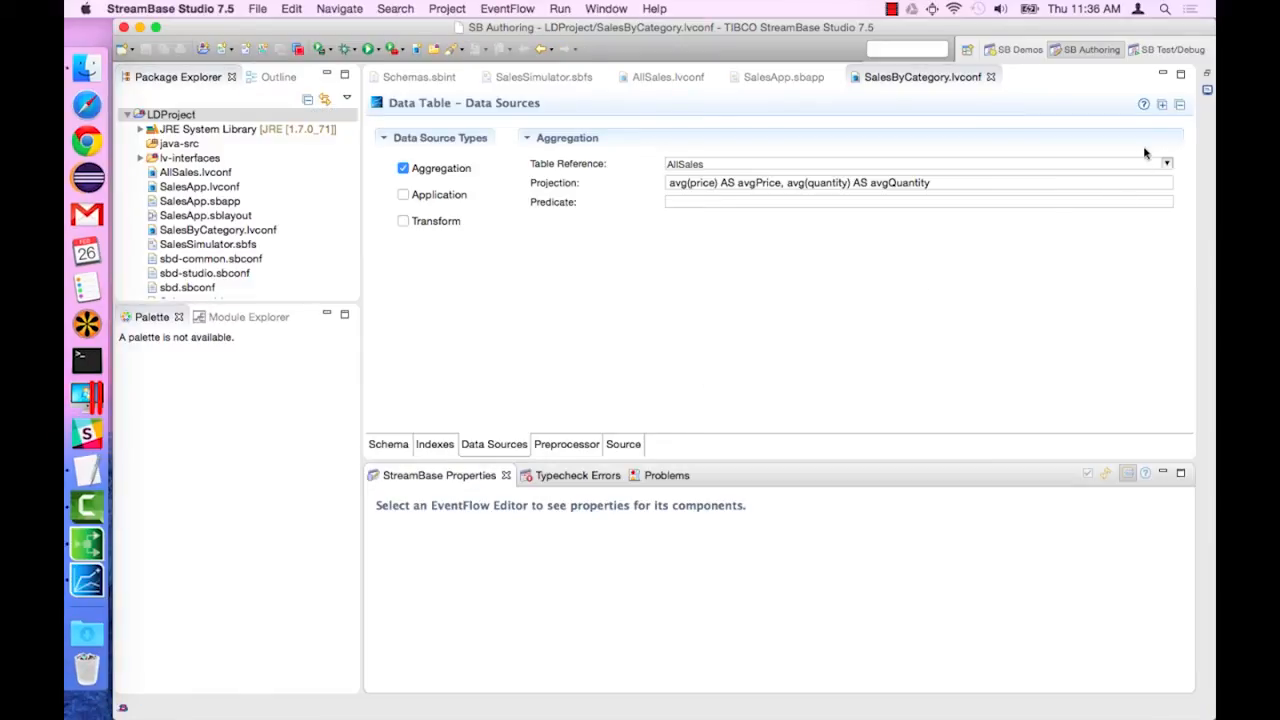
pyautogui.click(1208, 91)
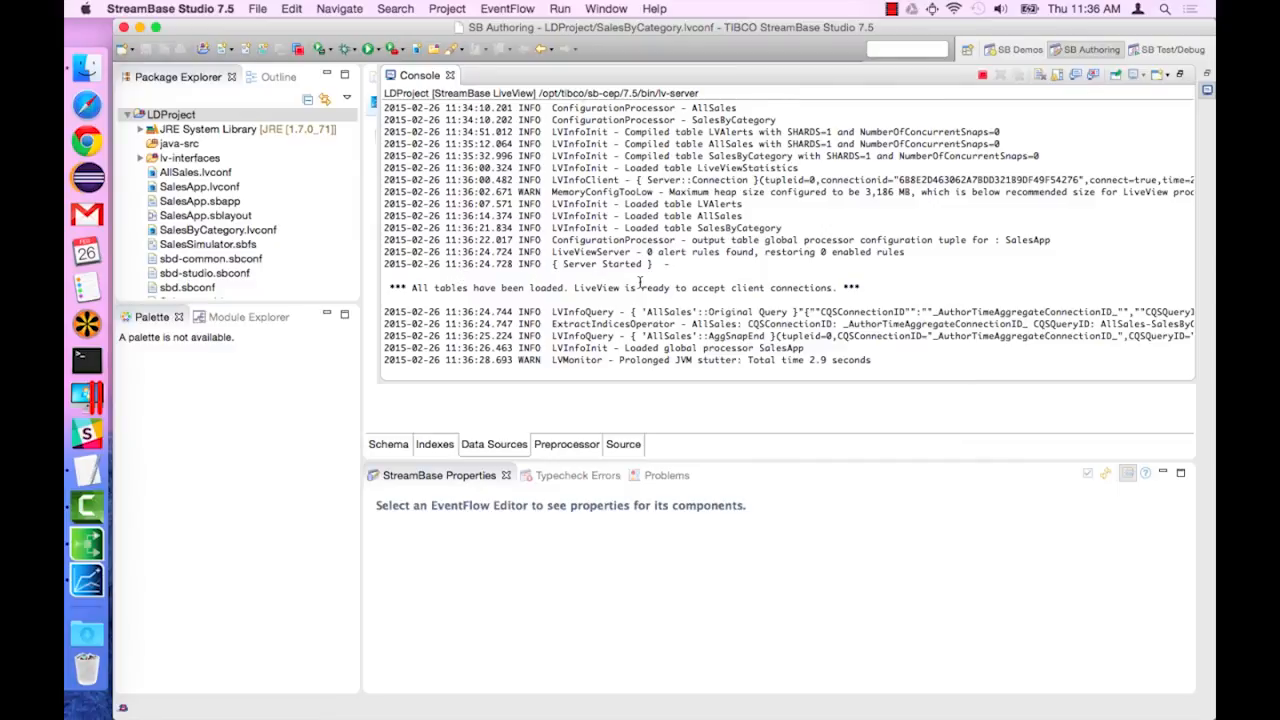
pyautogui.click(588, 420)
# - Switch to LiveView Desktop and connect to the localhost server with the local LD workspace
pyautogui.click(87, 582)
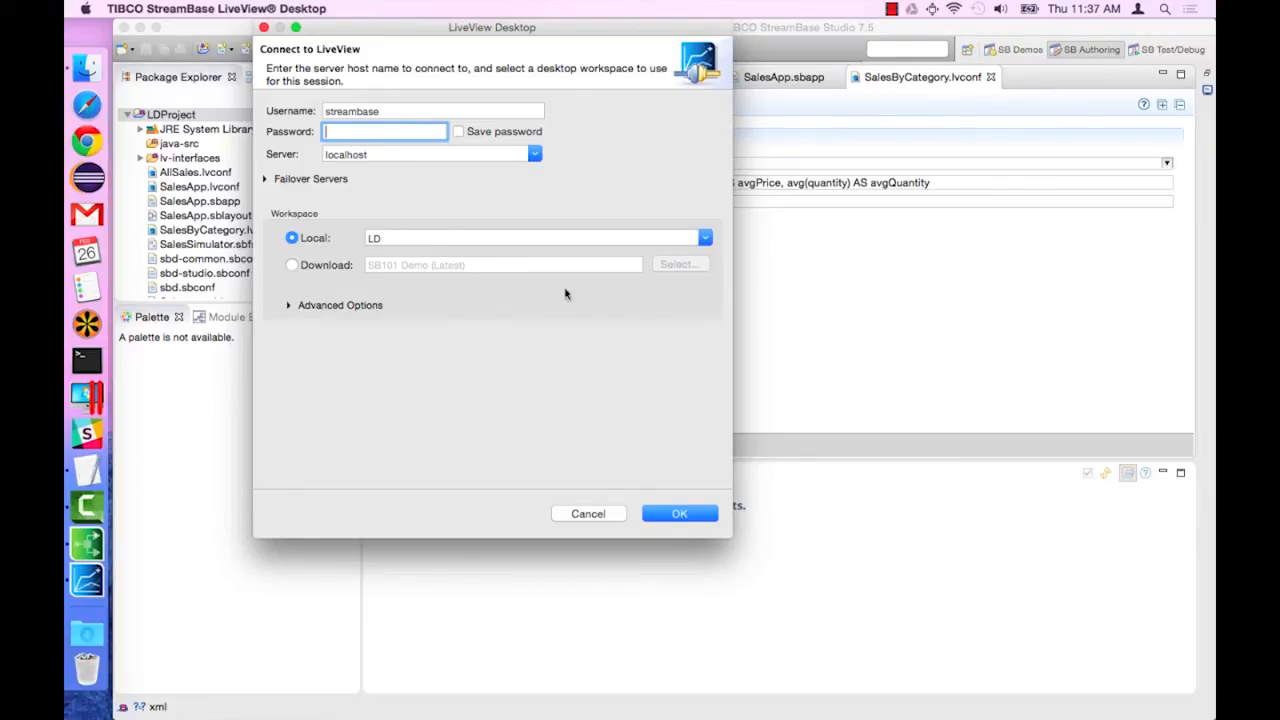
pyautogui.click(689, 514)
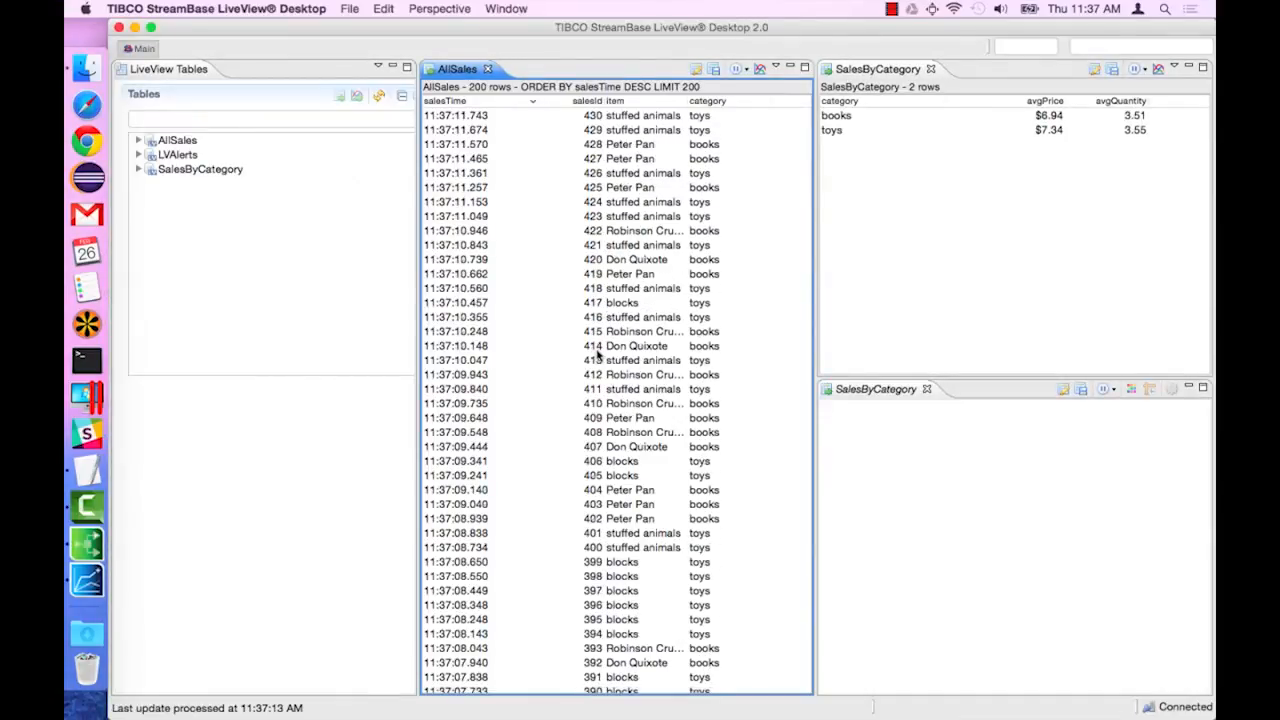
pyautogui.click(188, 225)
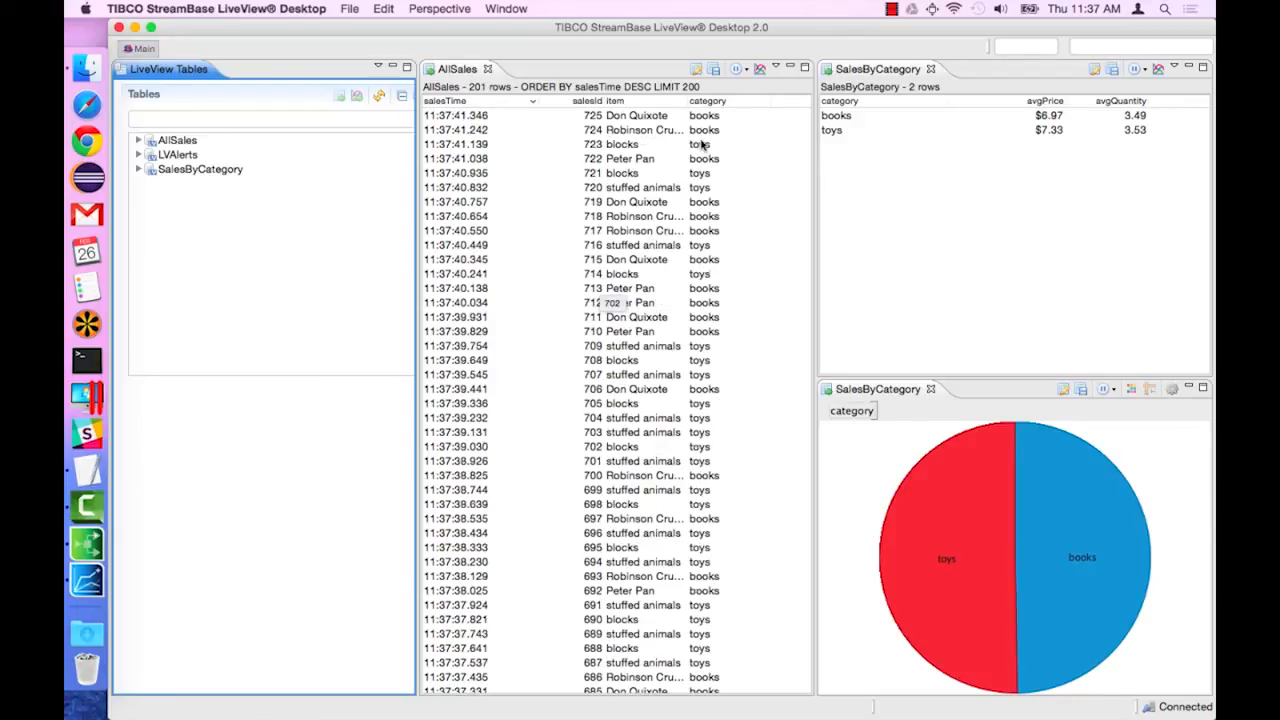
# - Include all available columns, including quantity and price, in the AllSales table view
pyautogui.rightClick(678, 140)
pyautogui.click(728, 222)
pyautogui.doubleClick(781, 280)
pyautogui.click(678, 209)
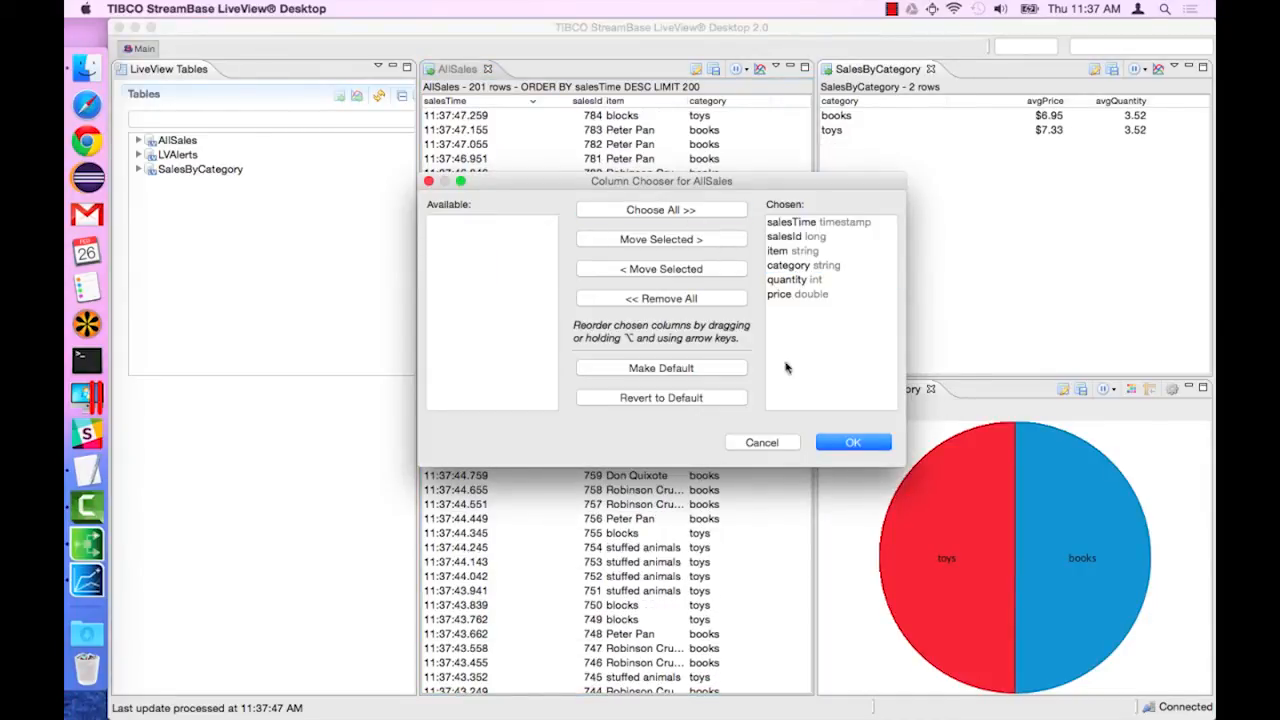
pyautogui.click(851, 443)
# - Minimize the LiveView Tables view, and examine the SalesByCategory averages, the category pie chart and the AllSales rows
pyautogui.hscroll(5, 690, 218)
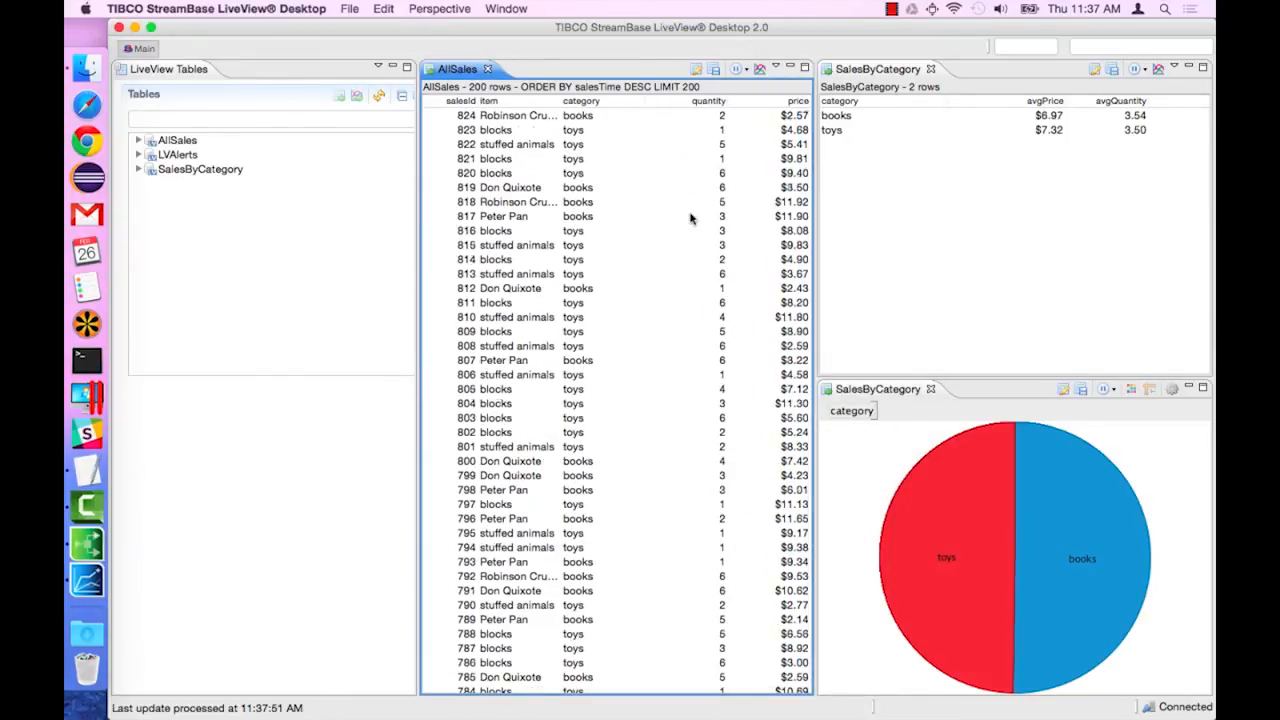
pyautogui.hscroll(-5, 690, 218)
pyautogui.click(394, 69)
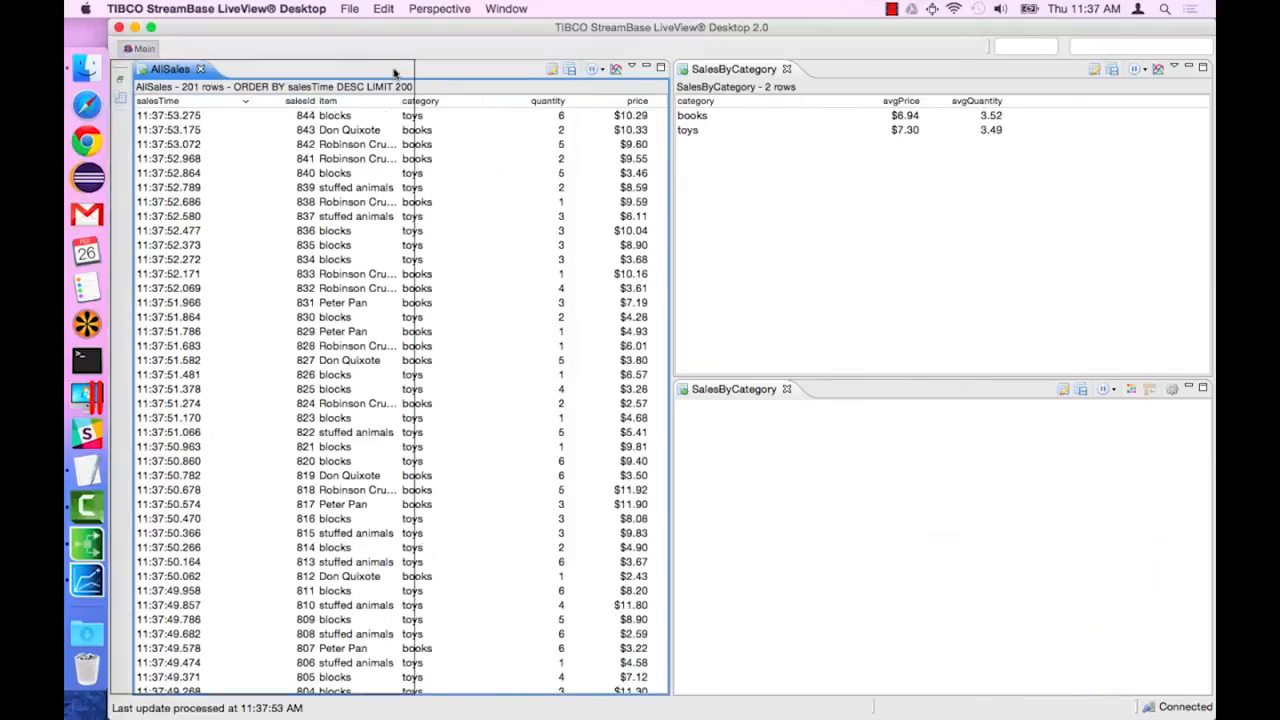
pyautogui.click(797, 207)
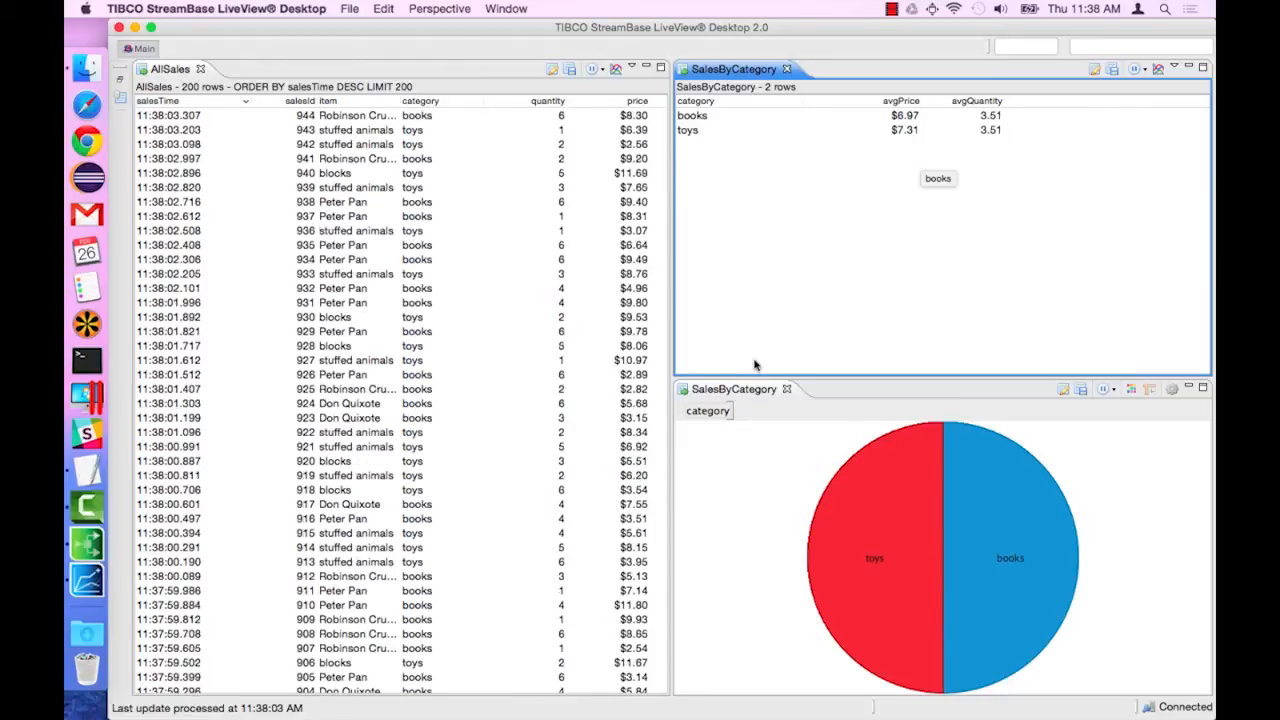
pyautogui.click(740, 392)
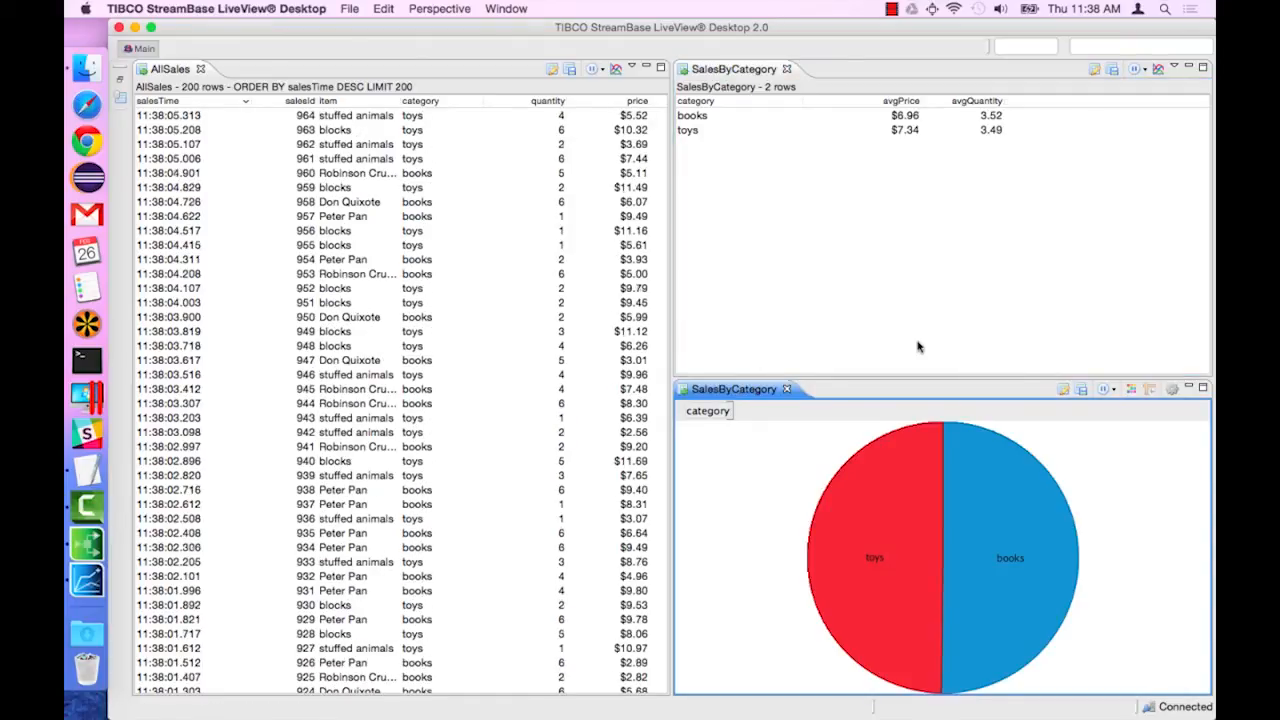
pyautogui.click(489, 221)
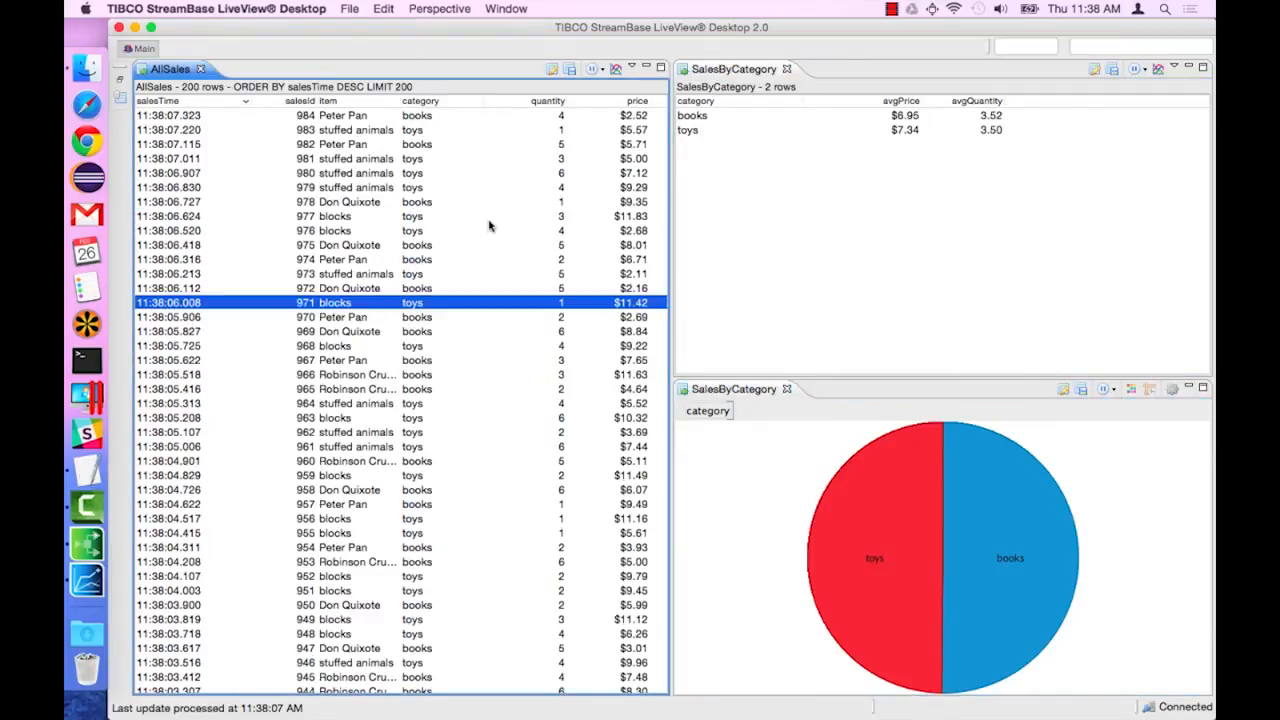